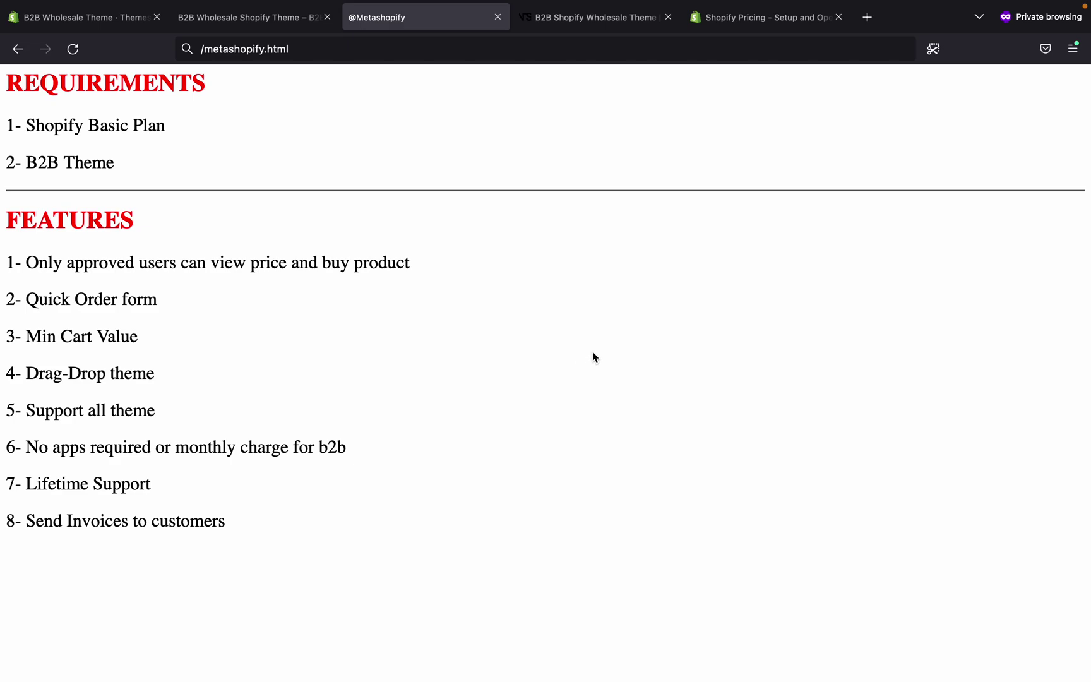
- Examine the home page of the B2B Wholesale Theme demo store, including its banner, featured collection and service highlights
left_click(295, 19)
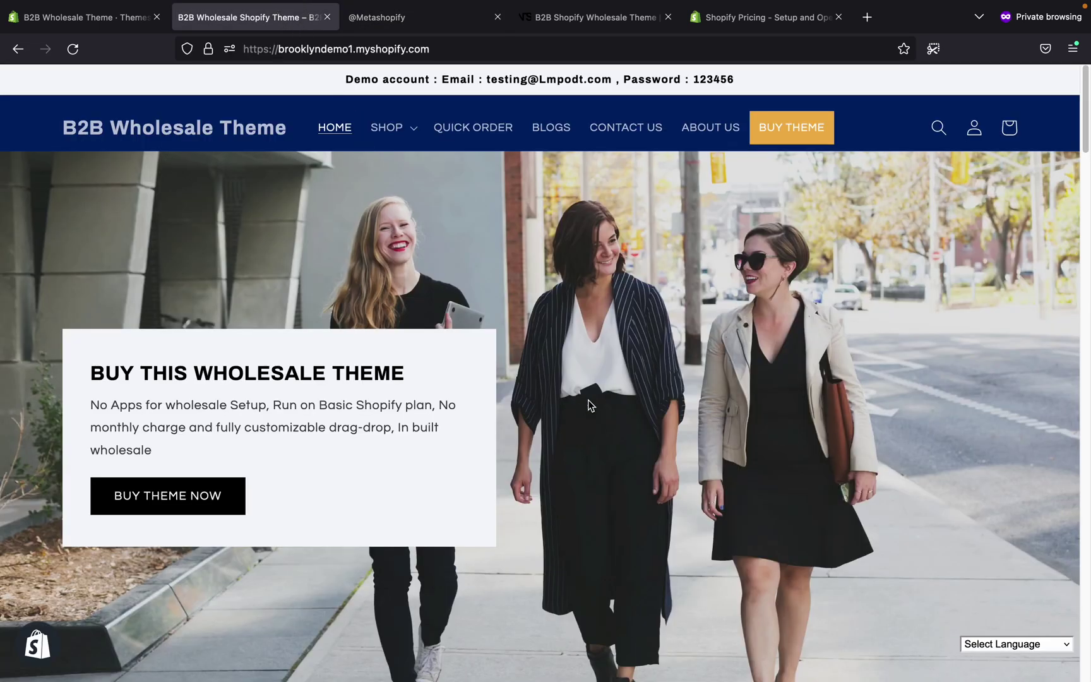
scroll(590, 399, "down", 5)
scroll(599, 393, "up", 5)
scroll(597, 391, "down", 5)
scroll(597, 391, "up", 5)
scroll(599, 394, "down", 5)
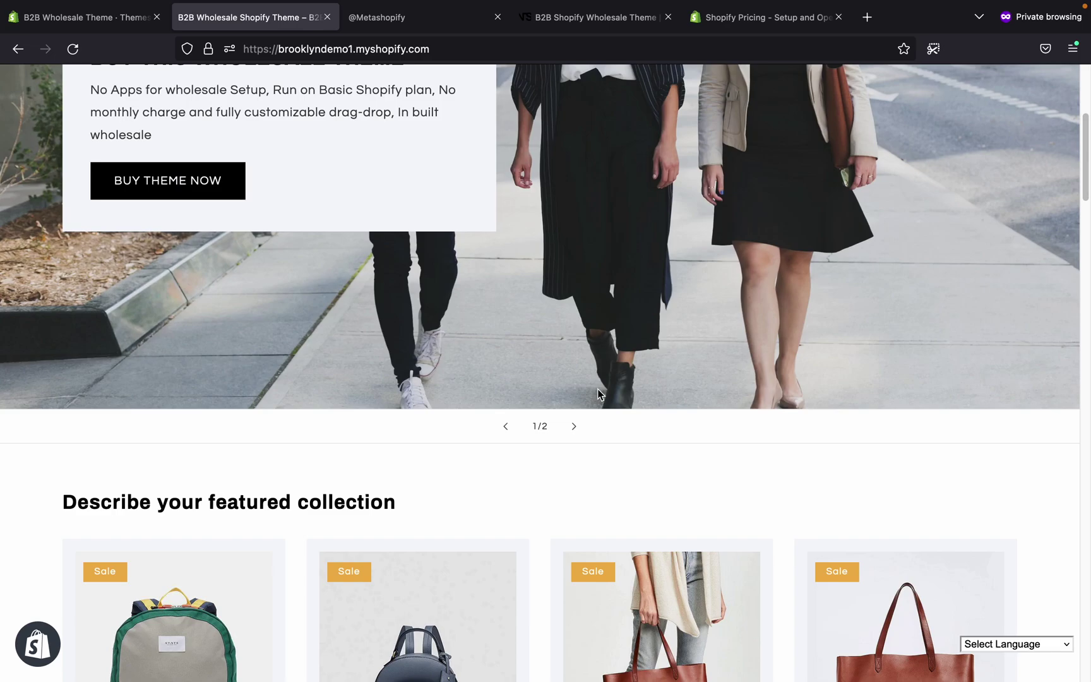
scroll(598, 394, "up", 5)
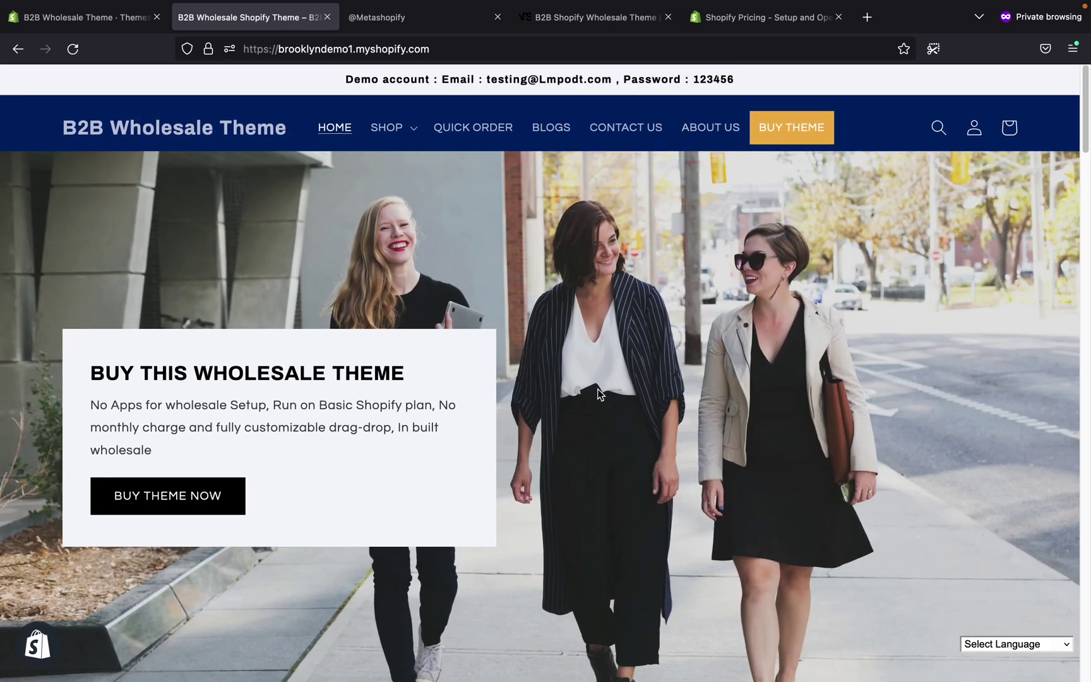
scroll(599, 394, "down", 20)
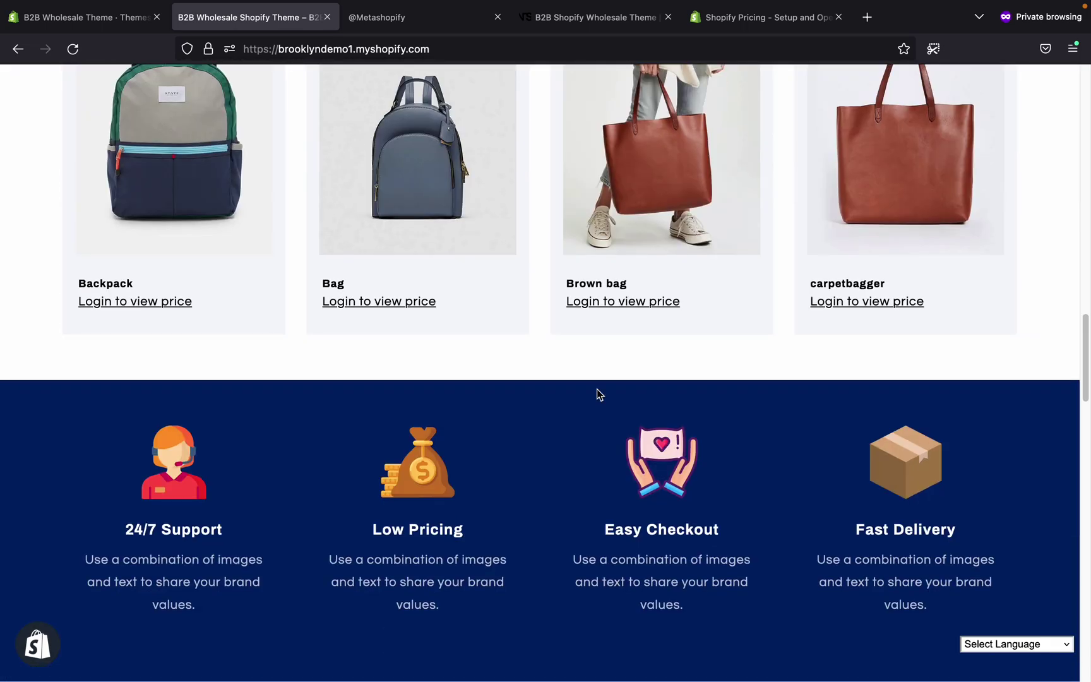
scroll(597, 392, "down", 7)
scroll(534, 227, "up", 18)
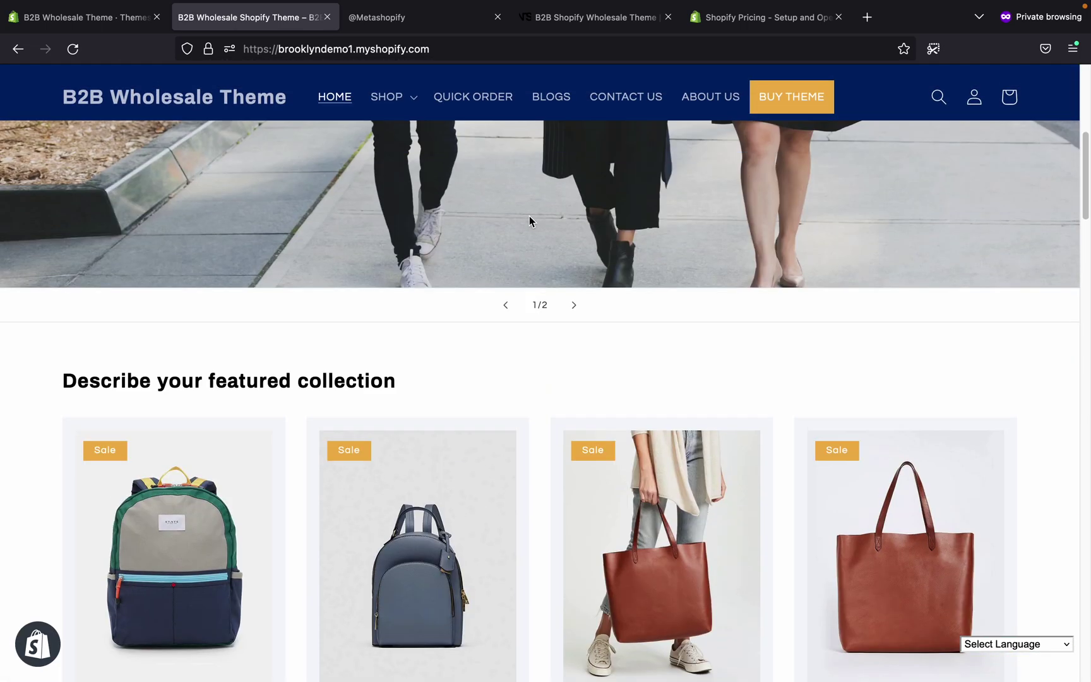
scroll(529, 221, "up", 3)
- Review the Shopify Basic Plan entry in the requirements and features notes
left_click(452, 18)
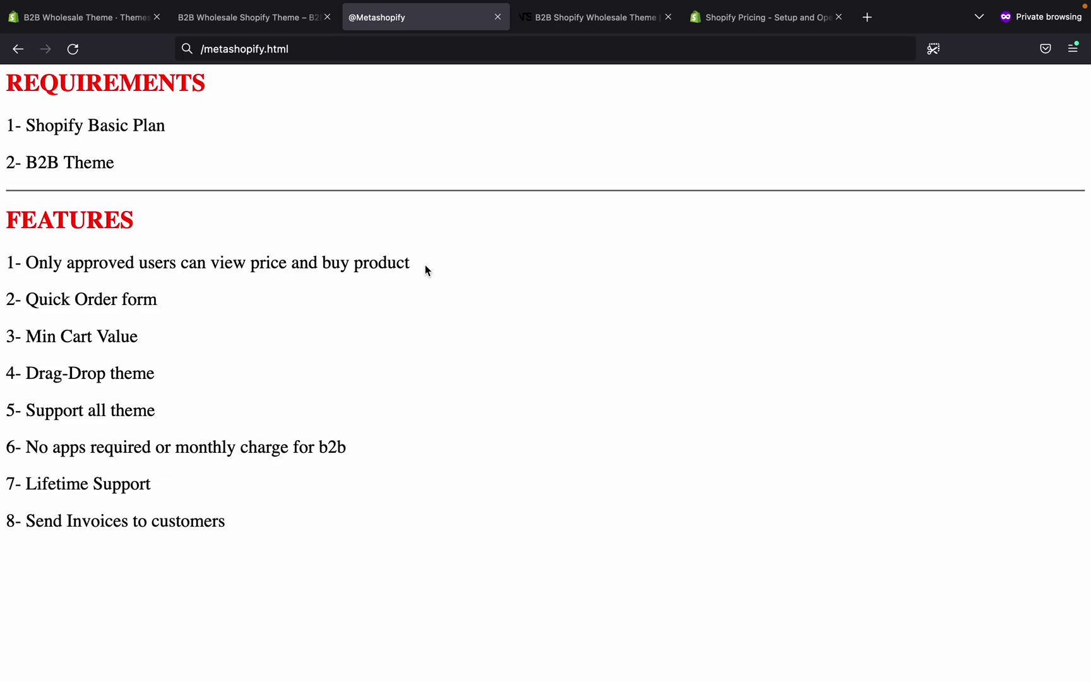
left_click_drag(6, 125, 71, 127)
left_click(151, 122)
left_click(265, 24)
left_click(391, 17)
- Open the Bag product from the demo store's featured collection and examine its purchase notice and enquiry form
left_click(266, 17)
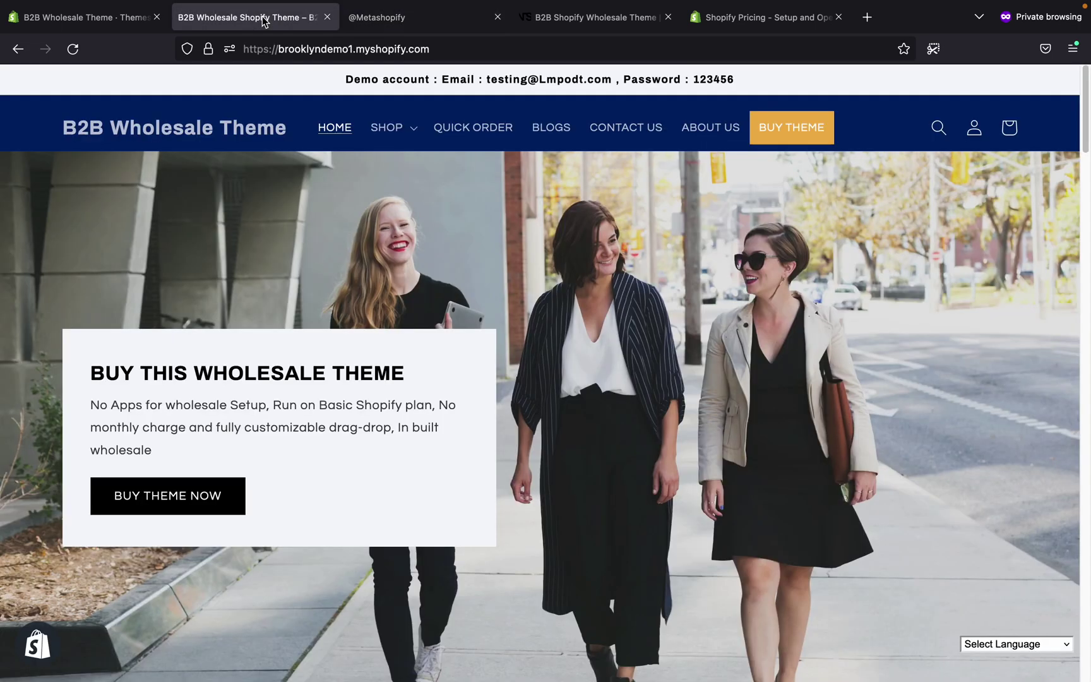
scroll(512, 410, "down", 10)
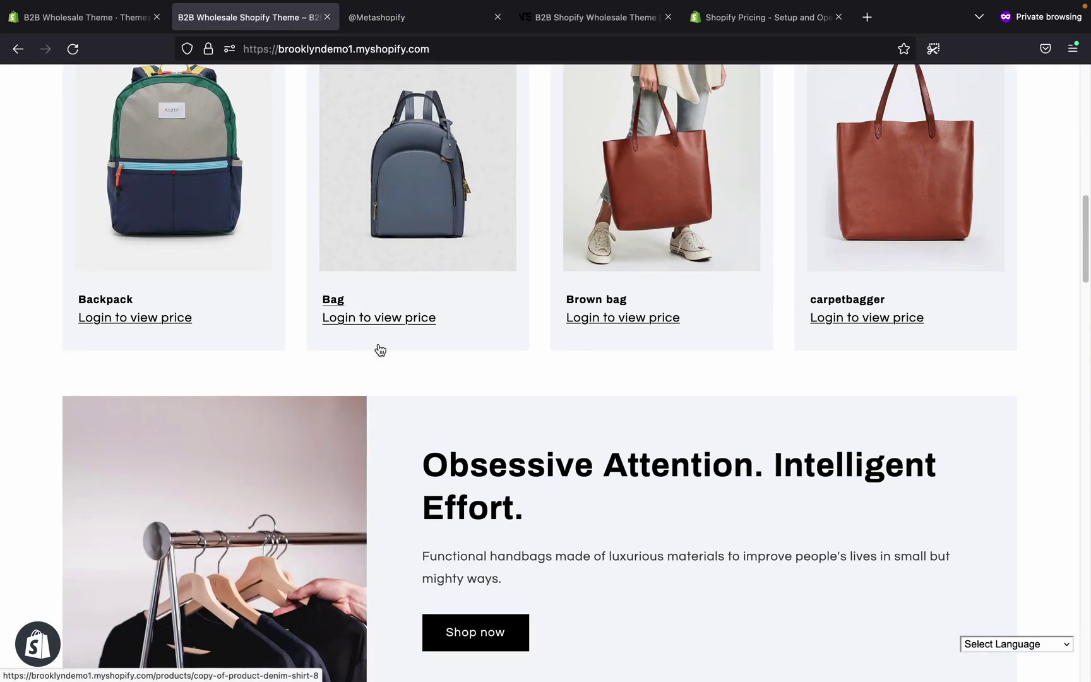
scroll(475, 421, "up", 1)
scroll(475, 420, "up", 2)
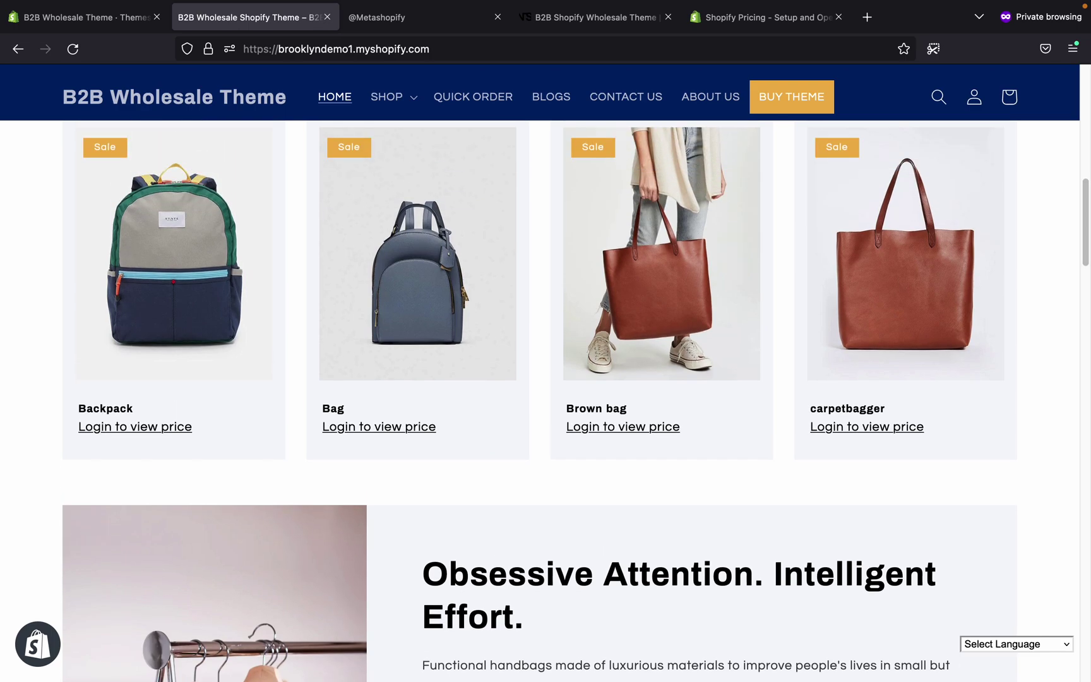
left_click(410, 436)
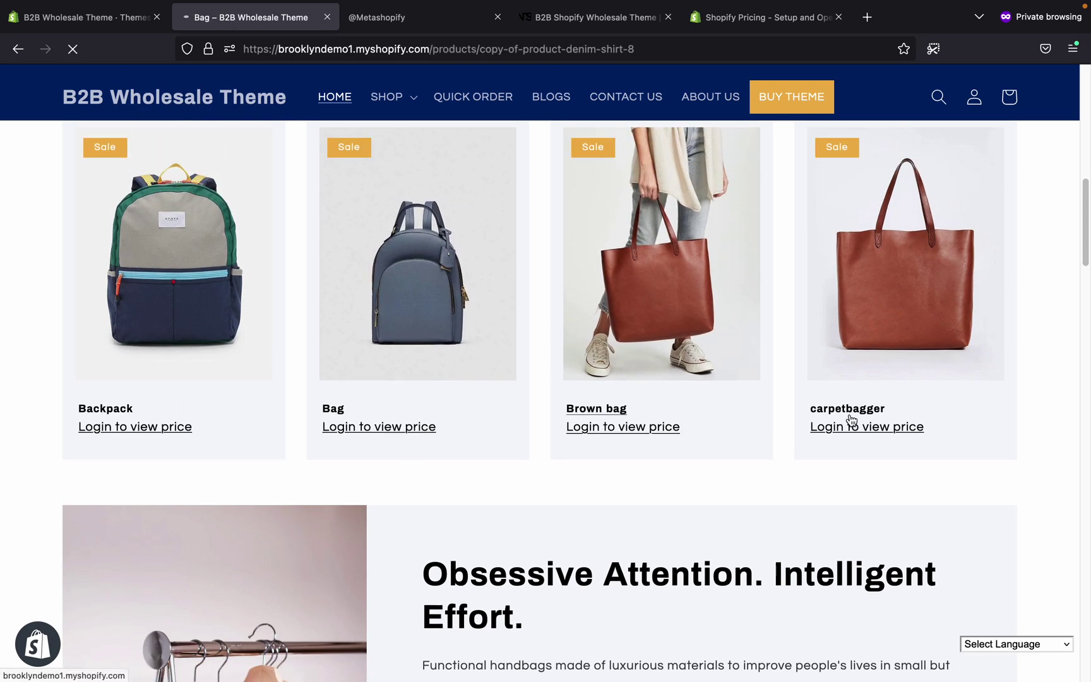
scroll(850, 411, "down", 3)
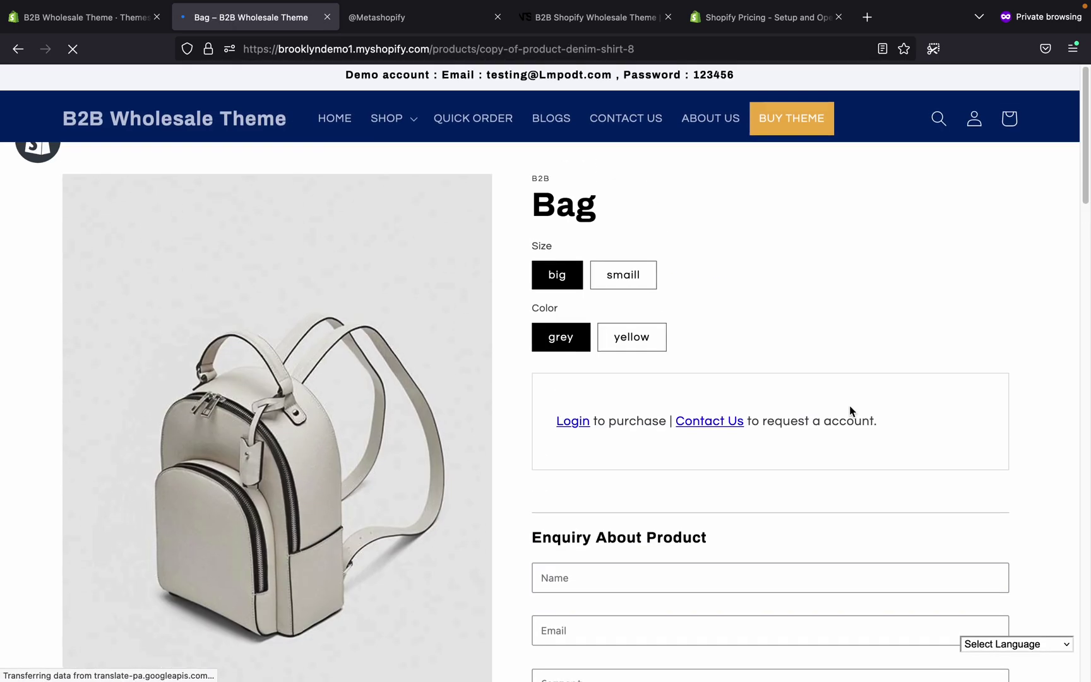
scroll(849, 406, "down", 2)
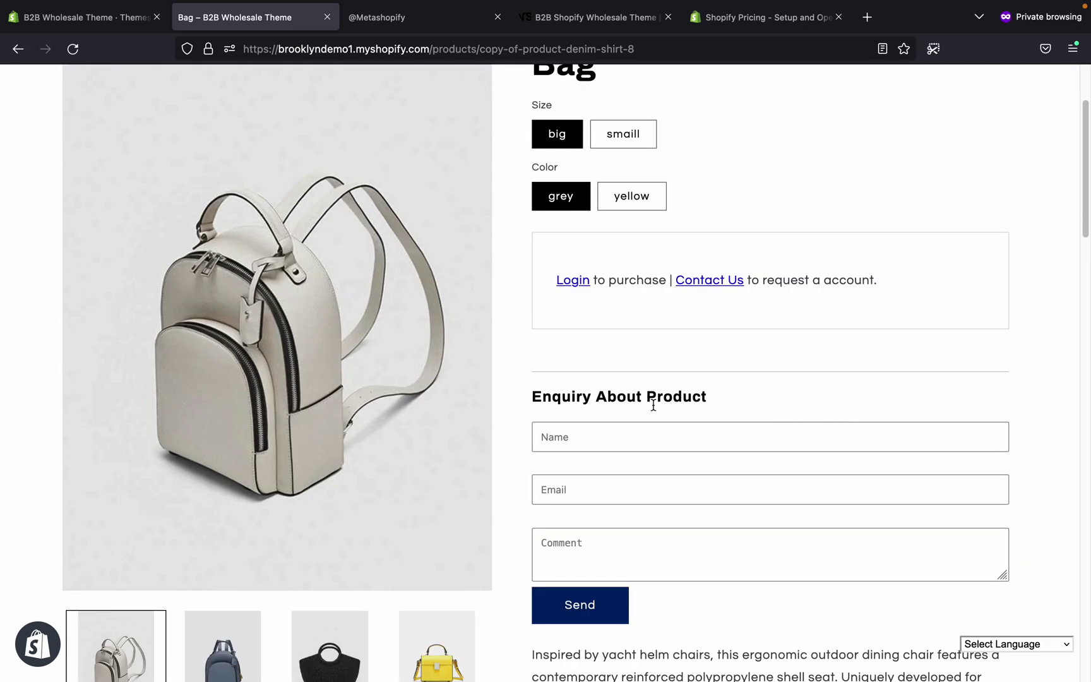
- Compare the requirements and features notes with the Bag product page of the demo store
left_click(377, 14)
left_click(215, 19)
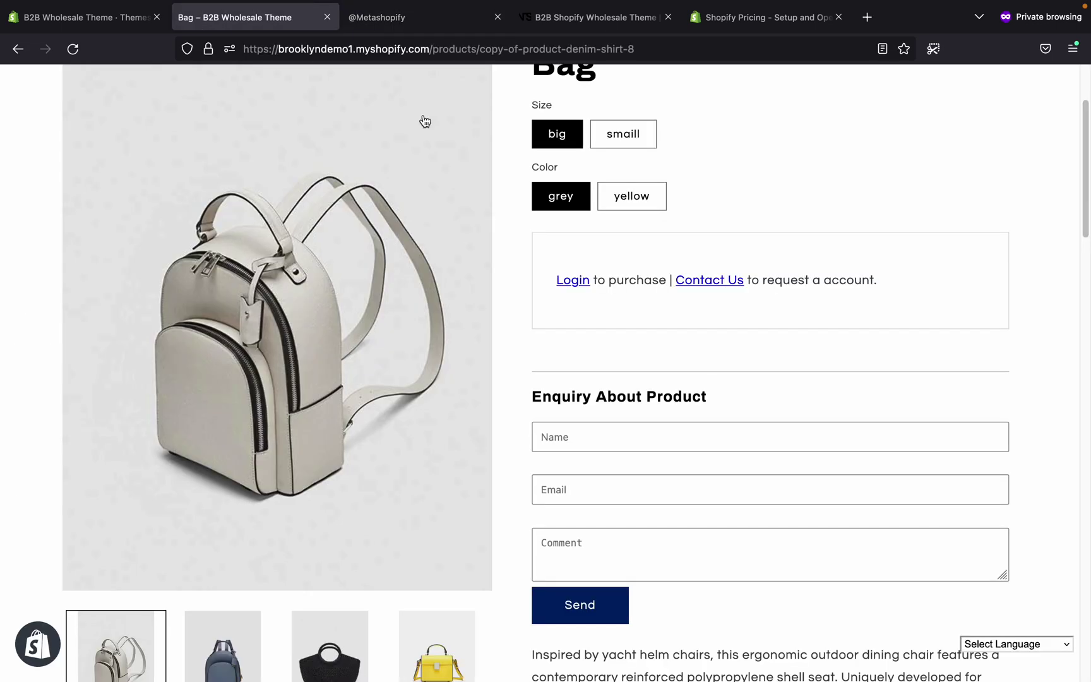
scroll(728, 528, "up", 2)
left_click(421, 57)
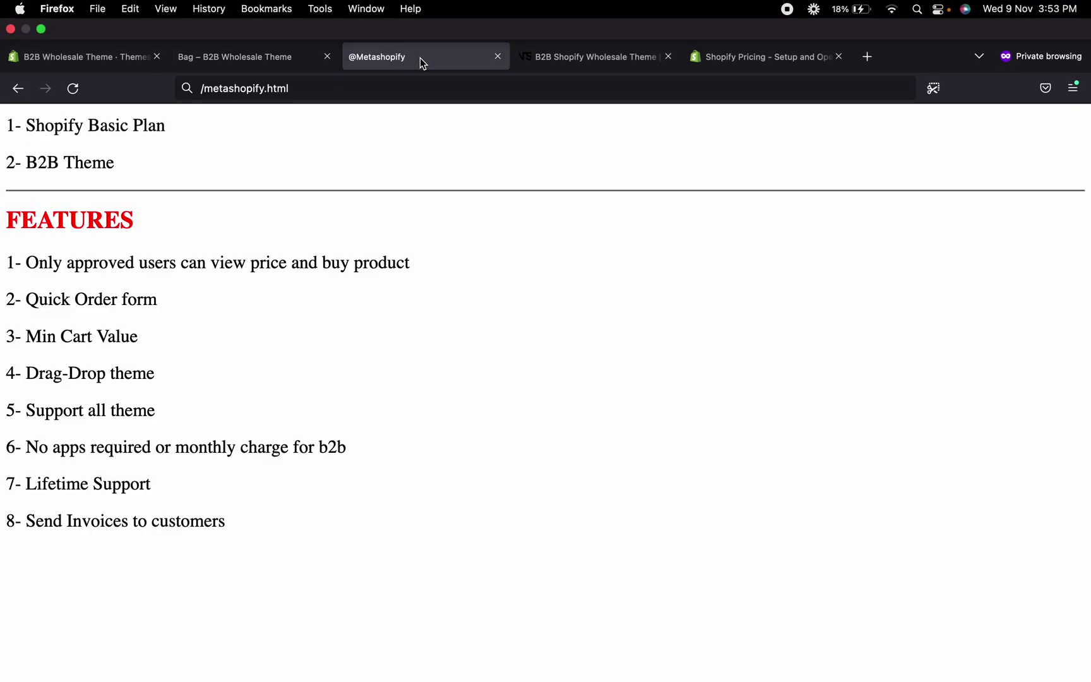
left_click(284, 19)
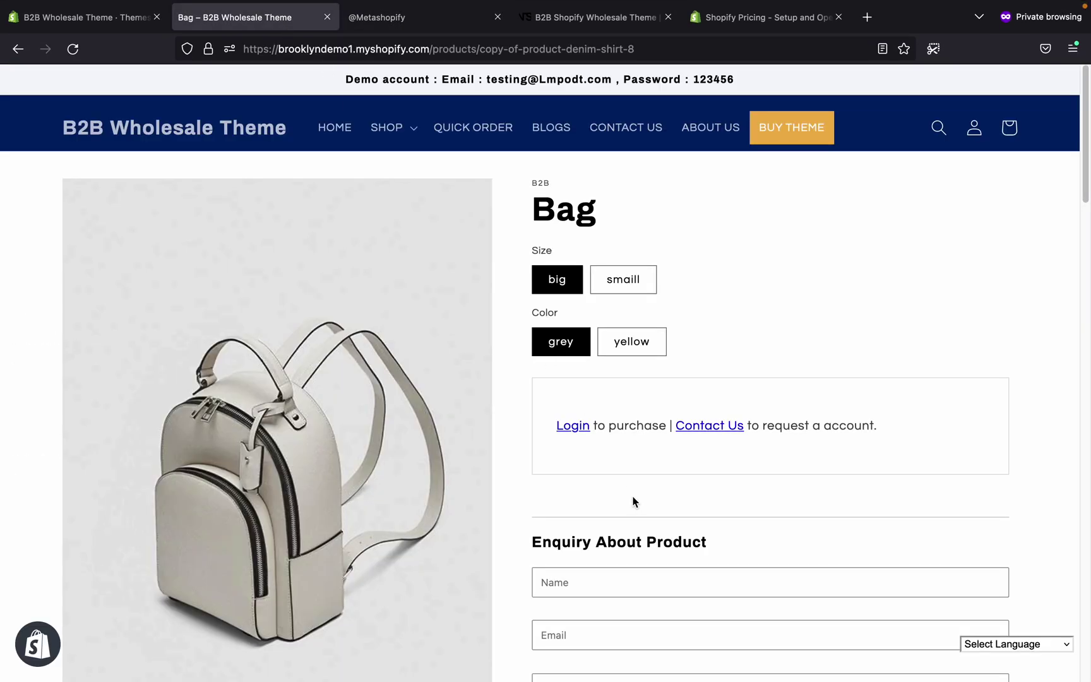
scroll(632, 497, "down", 5)
scroll(631, 487, "up", 5)
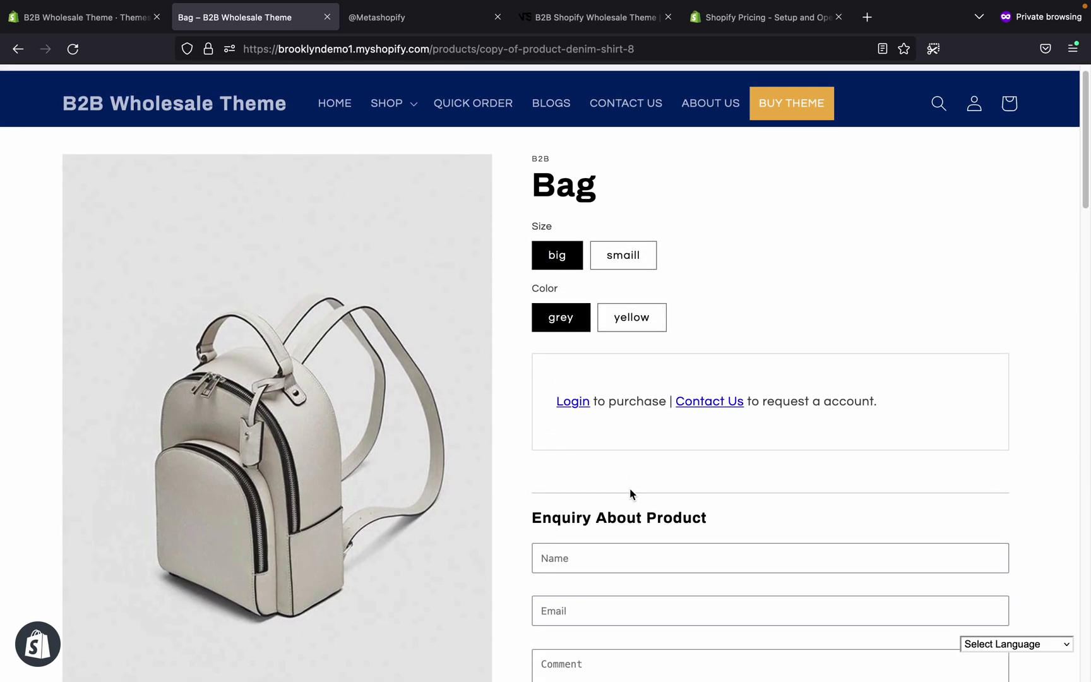
scroll(860, 207, "up", 1)
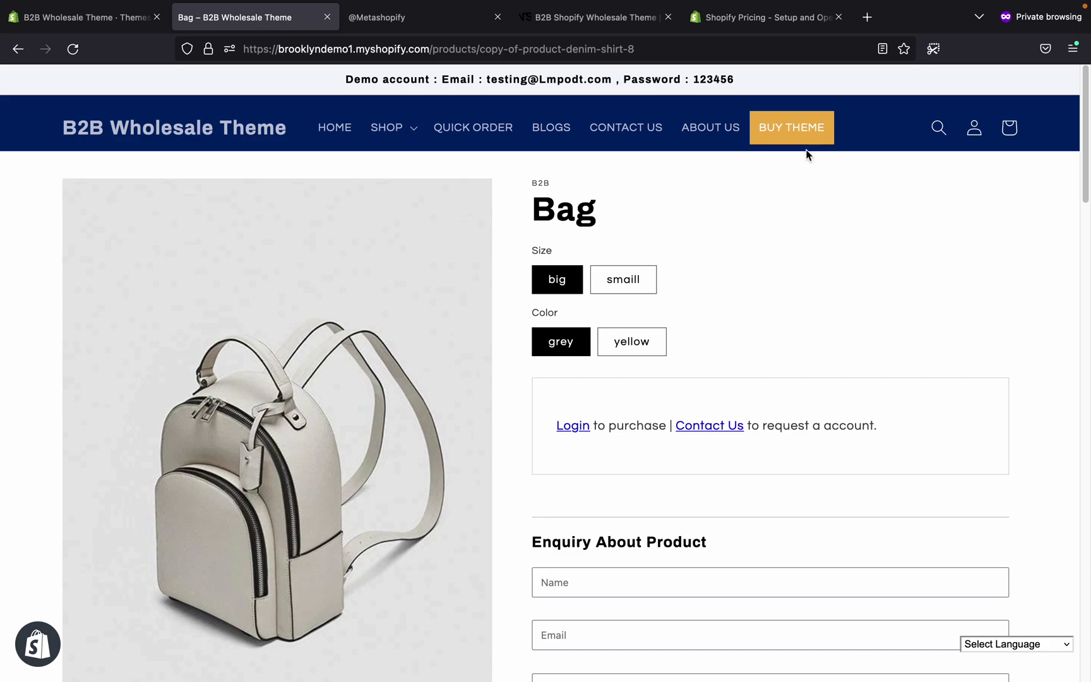
- Check the requirements notes and view the monthly plans on the Shopify pricing page
left_click(439, 17)
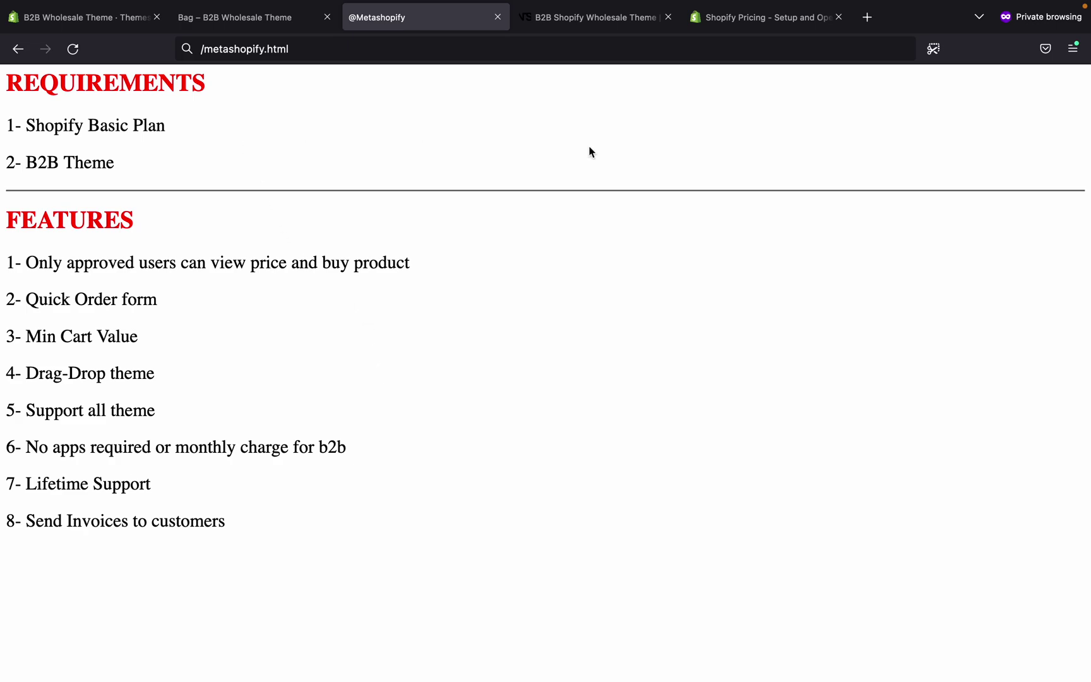
left_click(776, 18)
scroll(389, 296, "up", 5)
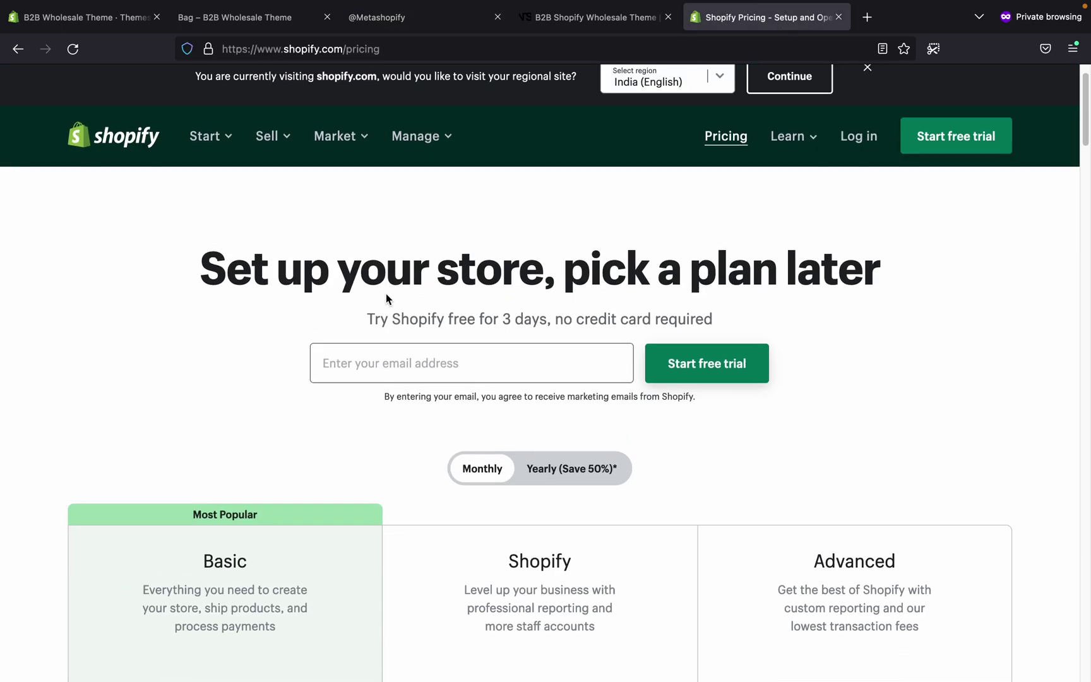
scroll(391, 490, "down", 3)
scroll(392, 496, "down", 2)
scroll(333, 442, "down", 5)
scroll(332, 441, "up", 3)
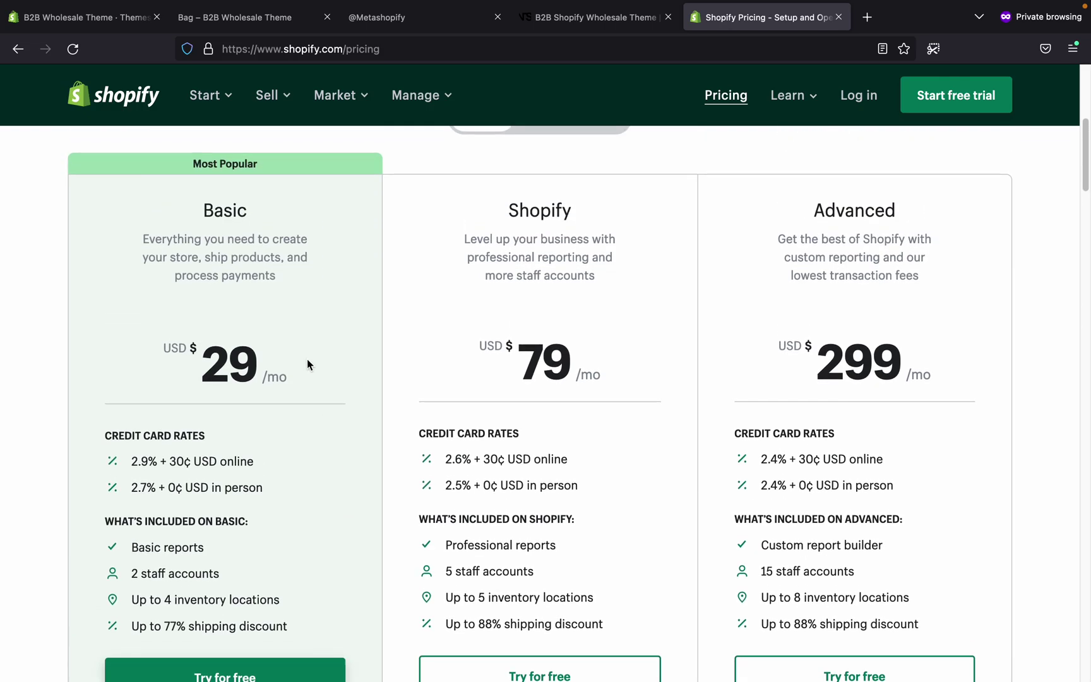
- Examine the Basic plan's description, card rates, included features and free trial option
left_click_drag(314, 273, 146, 236)
left_click(146, 236)
scroll(251, 352, "down", 1)
scroll(251, 352, "down", 3)
scroll(251, 352, "up", 2)
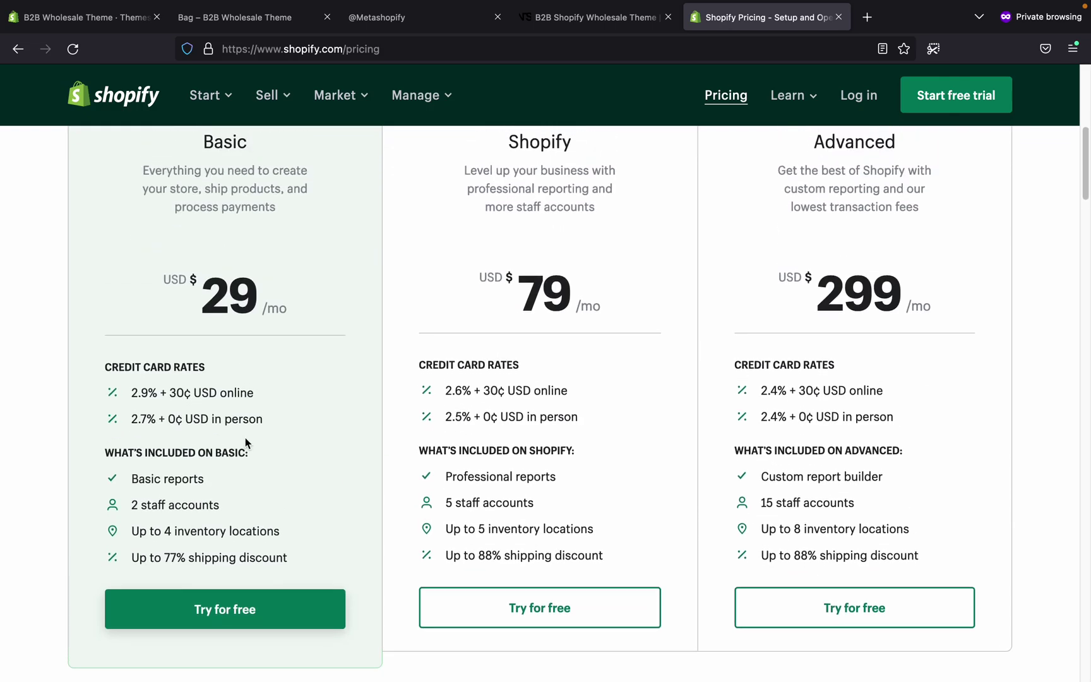
scroll(244, 437, "up", 1)
scroll(234, 577, "down", 3)
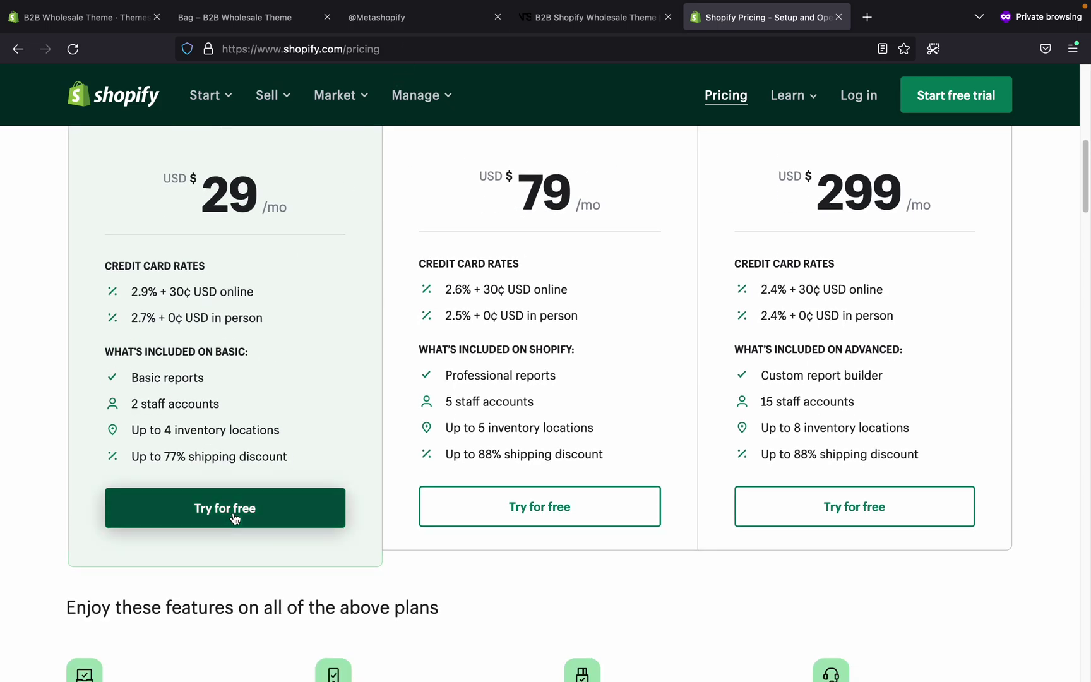
scroll(301, 320, "up", 5)
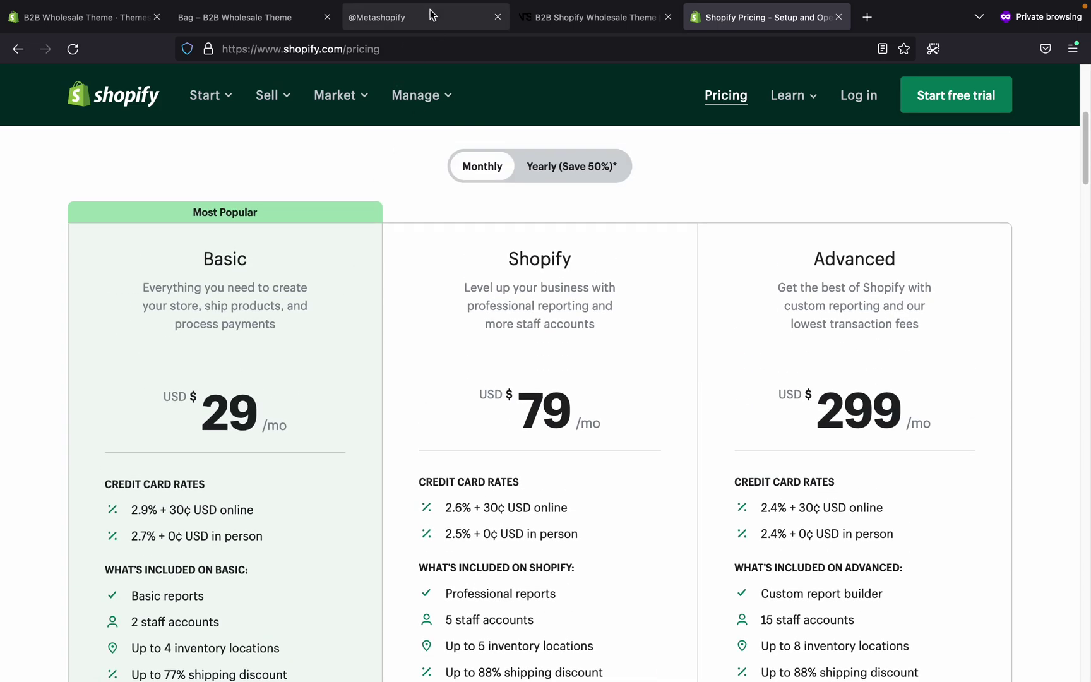
- Return to the demo store's home page and examine the B2B Shopify Wholesale Theme 2.0 sales page, including its price and currency options
left_click(262, 30)
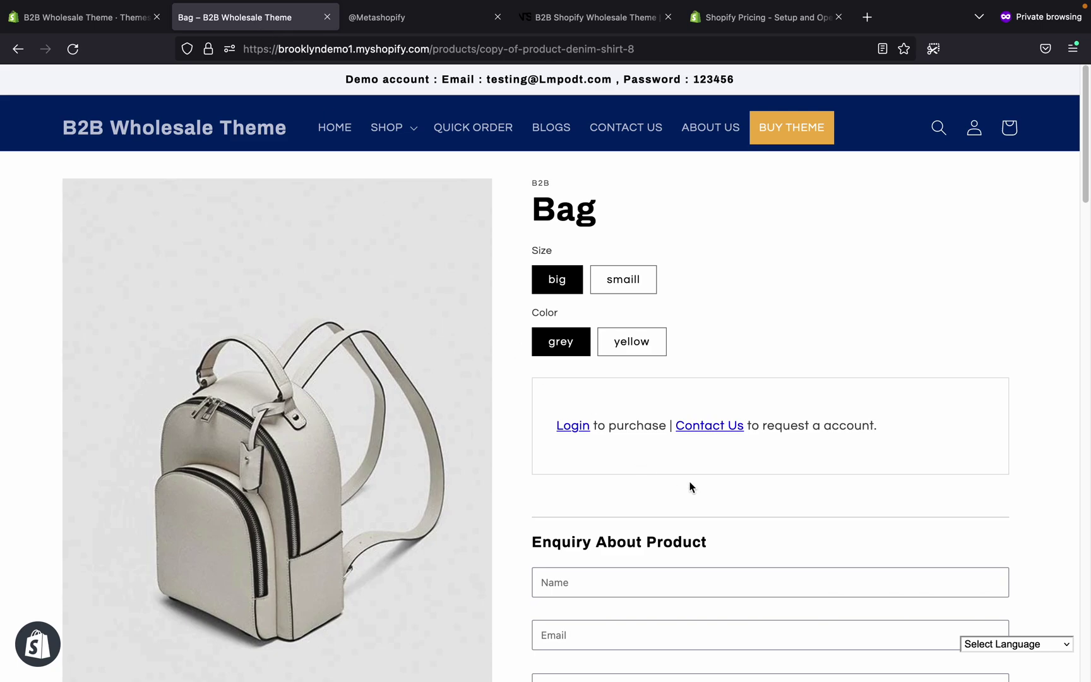
left_click(204, 142)
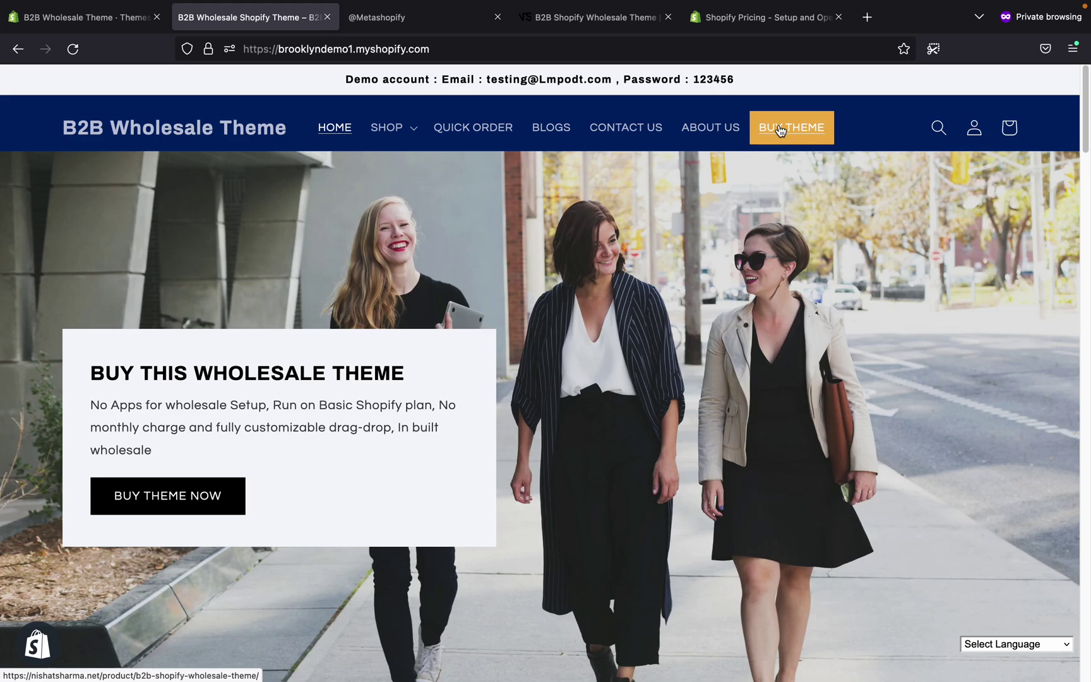
left_click(603, 25)
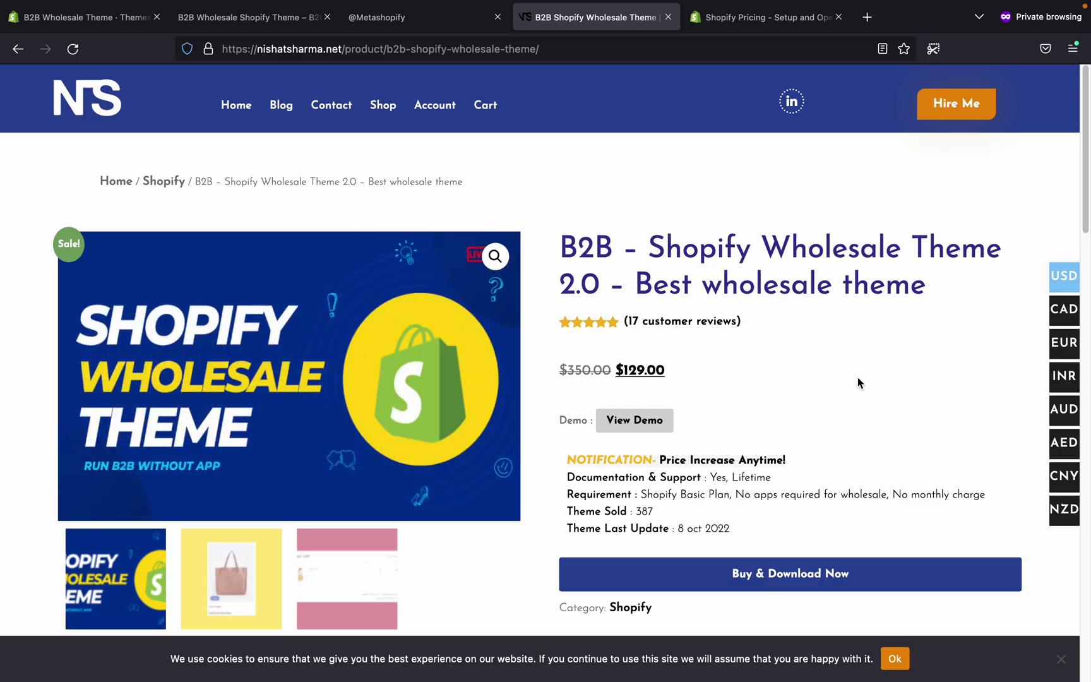
scroll(828, 391, "down", 2)
scroll(828, 392, "up", 2)
scroll(878, 378, "down", 2)
scroll(878, 378, "up", 2)
scroll(843, 373, "down", 3)
scroll(897, 336, "up", 3)
mouse_move(1059, 345)
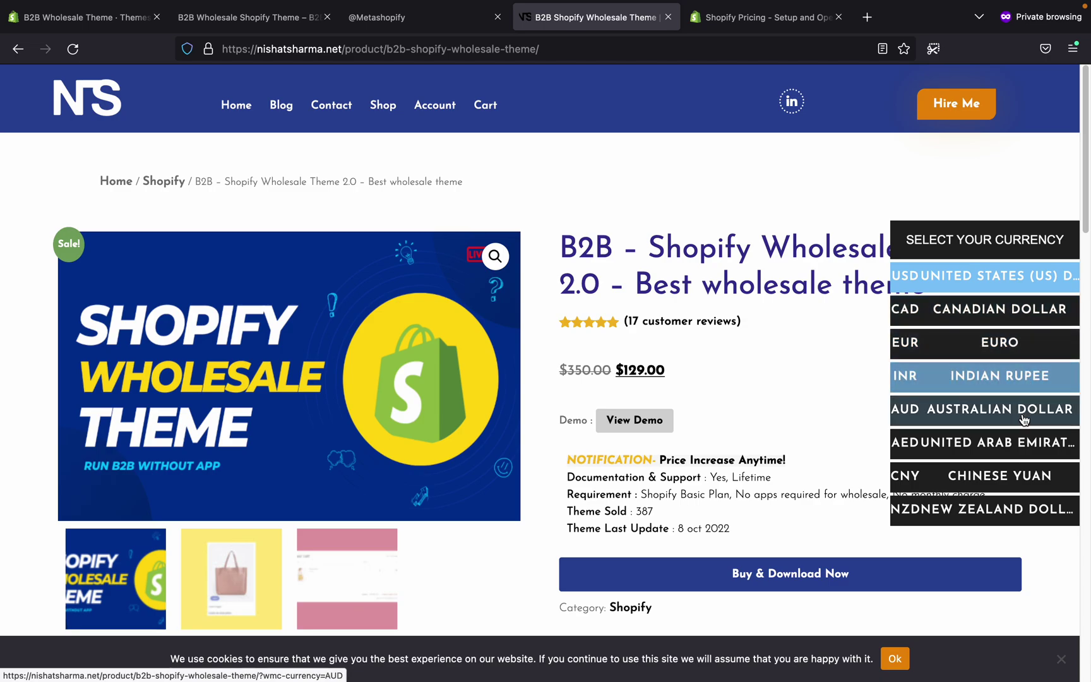
scroll(841, 347, "down", 1)
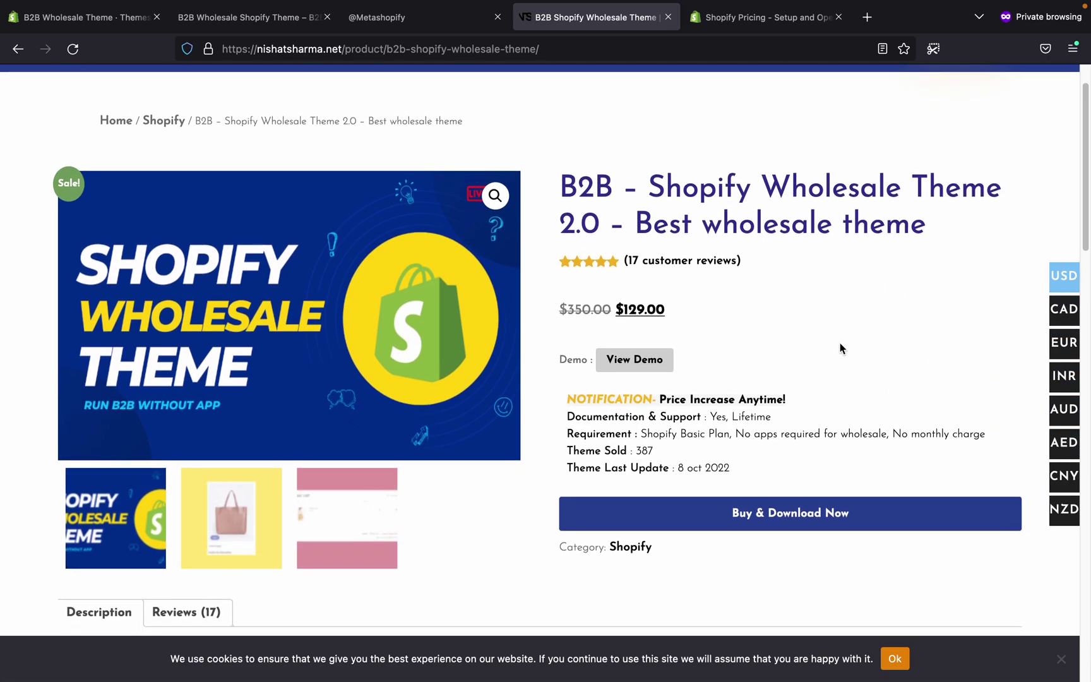
- Try to add the B2B Shopify Wholesale Theme 2.0 to the cart for purchase and download
left_click(772, 520)
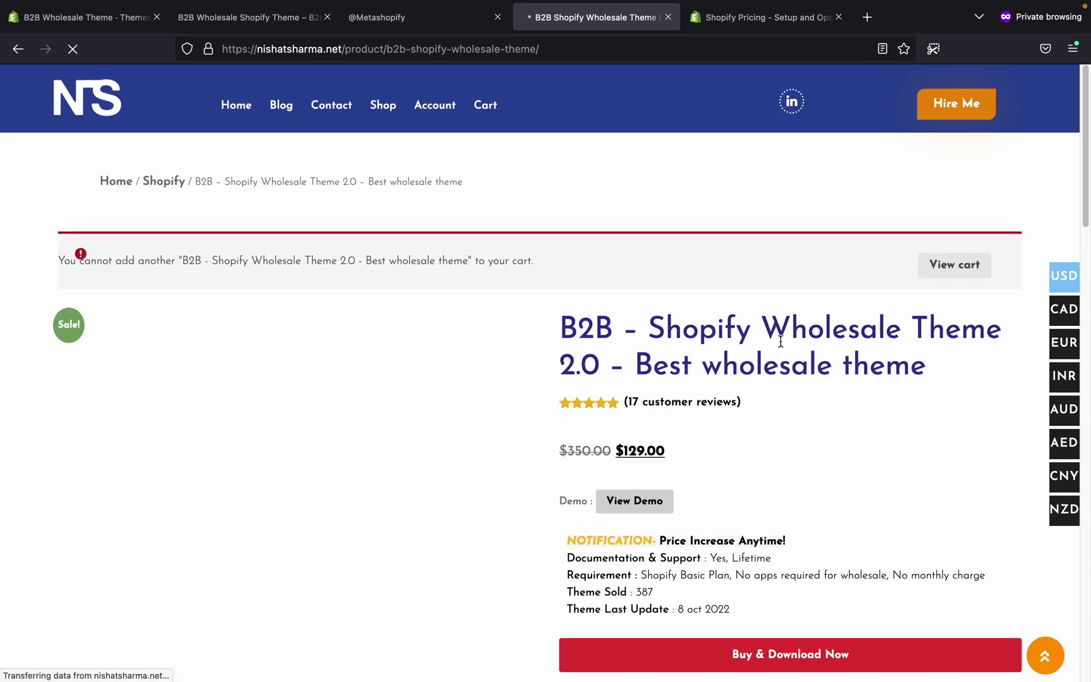
scroll(781, 341, "down", 3)
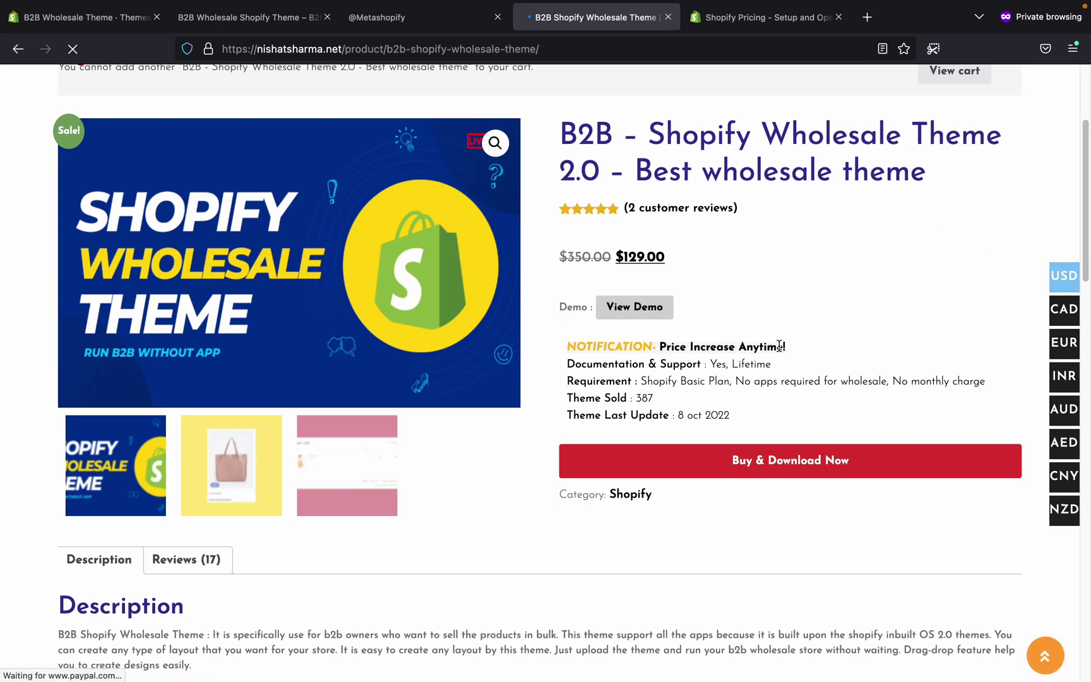
left_click(774, 458)
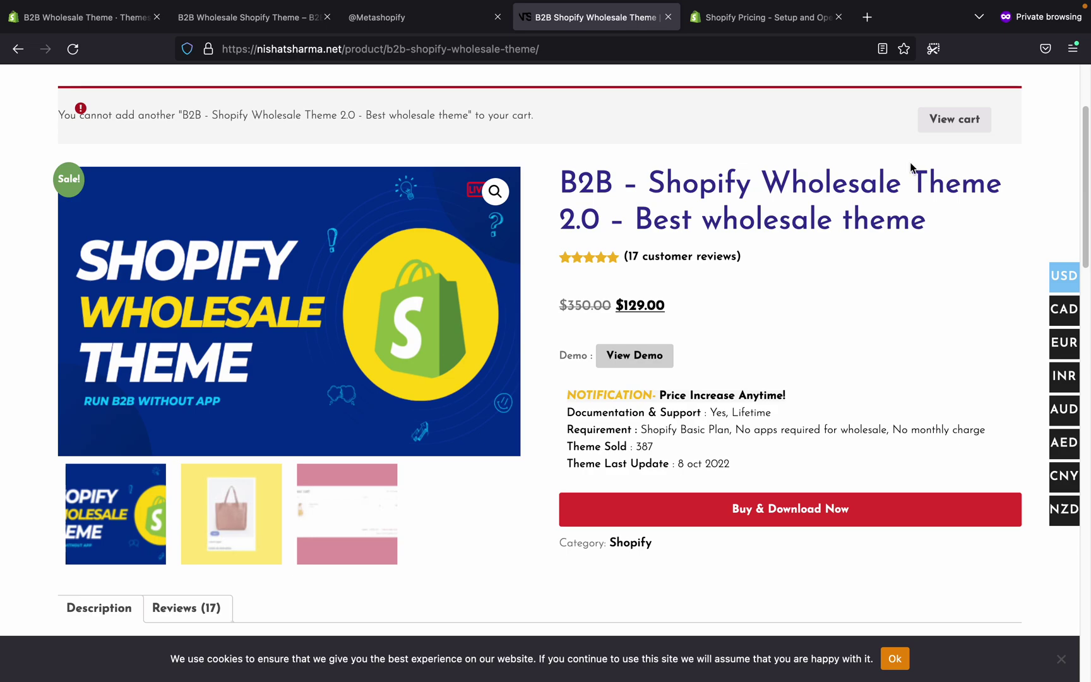
- Open the cart, review the wholesale theme's line item and payment options, and proceed to checkout
left_click(950, 123)
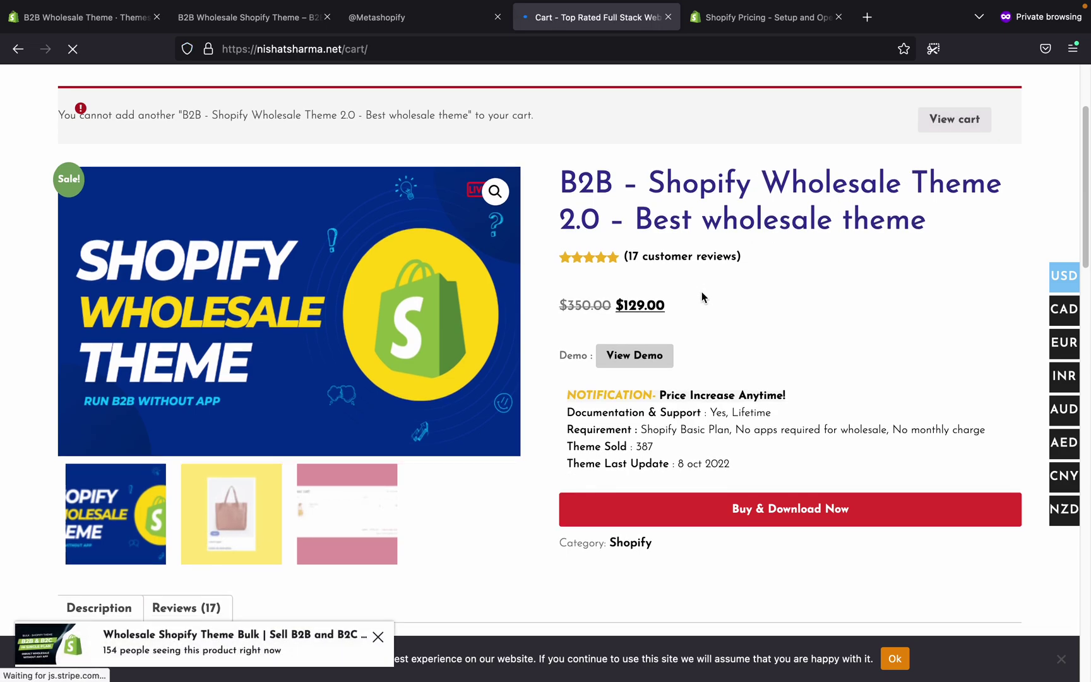
scroll(701, 297, "down", 3)
scroll(657, 470, "down", 1)
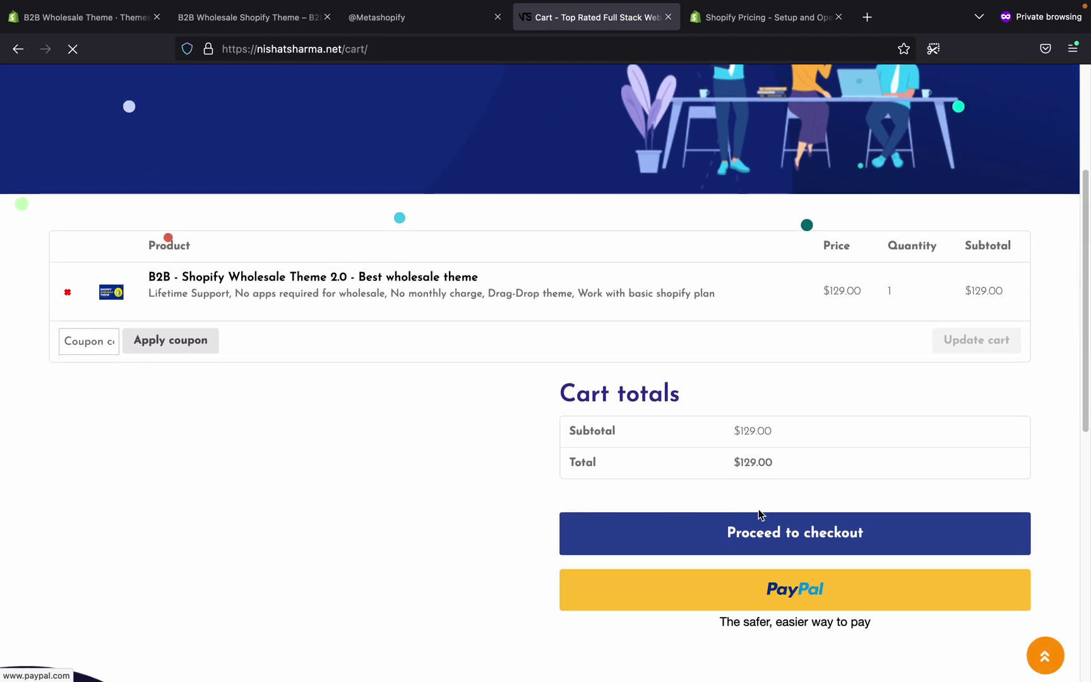
scroll(840, 568, "down", 1)
scroll(827, 576, "down", 1)
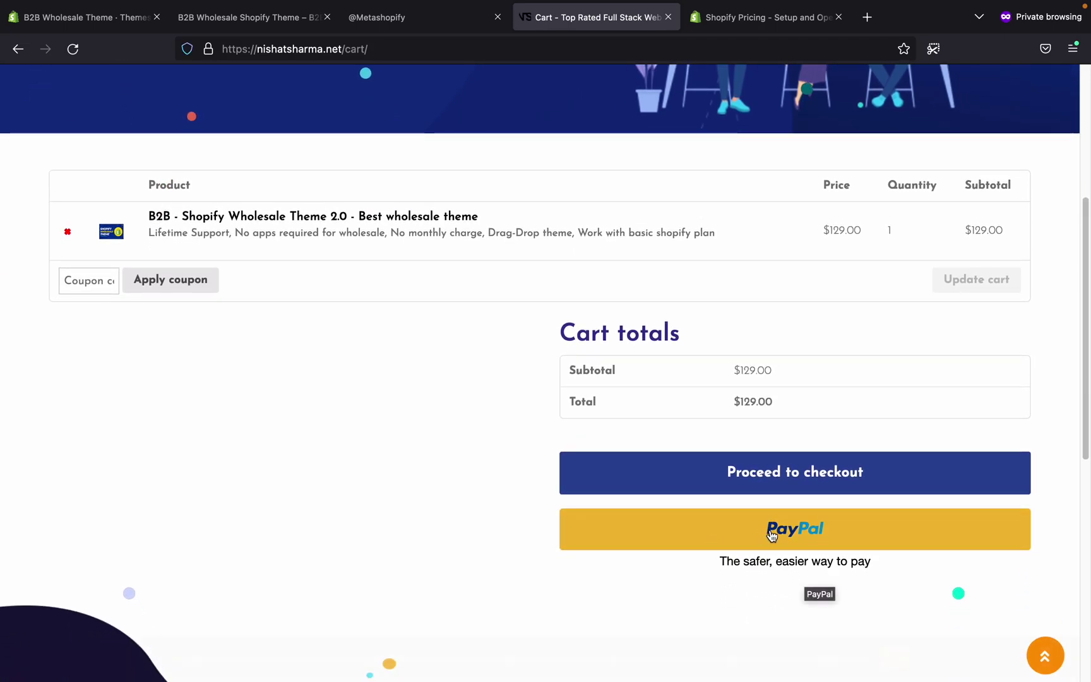
left_click(794, 485)
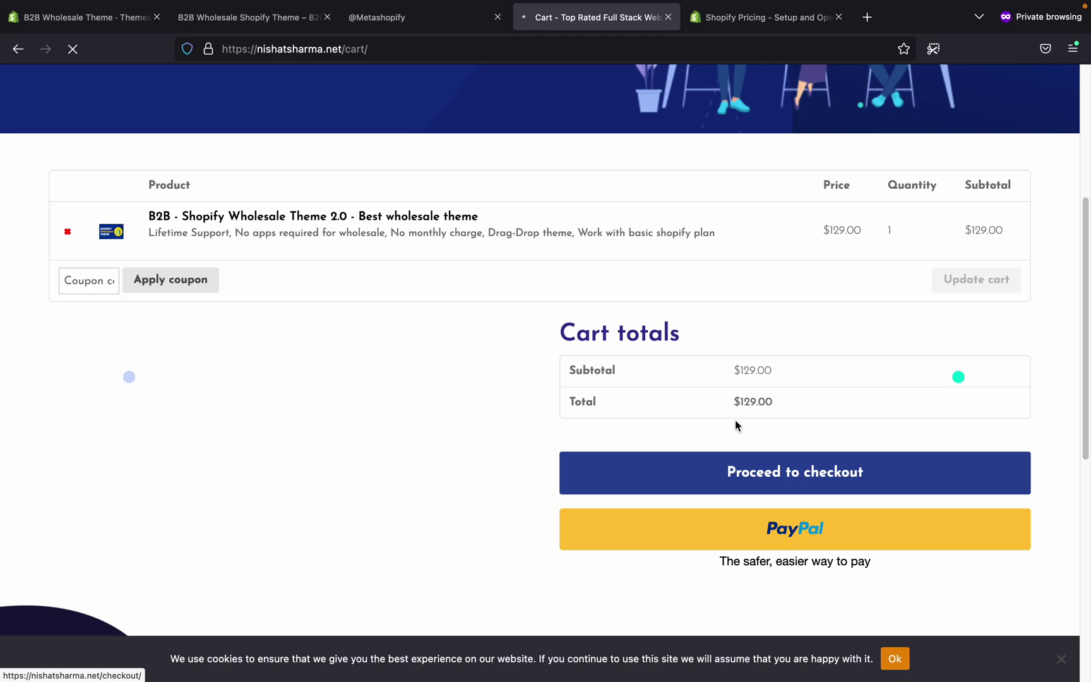
- Review the checkout page's order summary, payment methods and billing details form for the wholesale theme
scroll(741, 363, "down", 5)
scroll(741, 380, "down", 5)
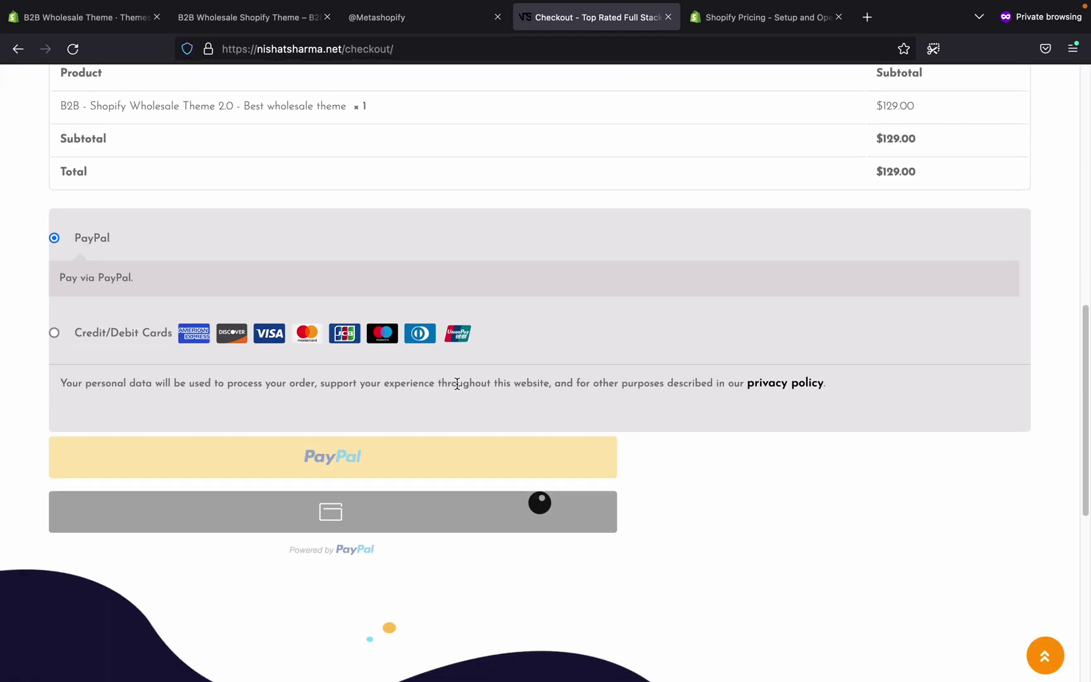
scroll(478, 371, "up", 10)
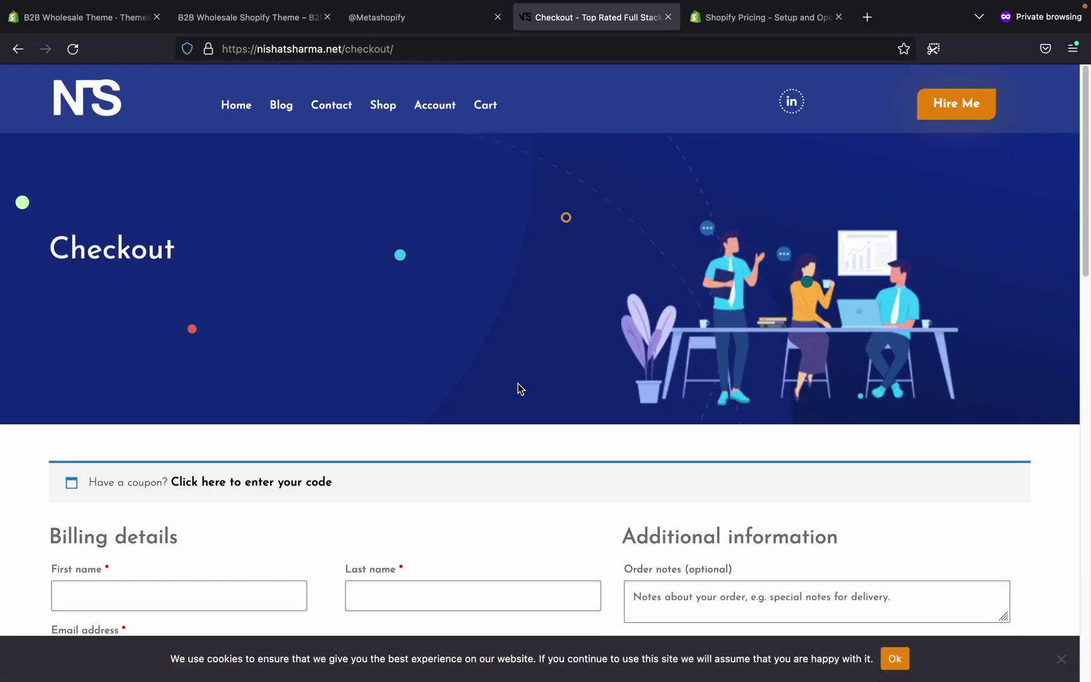
- Return to the demo store's Shopify admin and examine the current theme, theme library and popular free themes
left_click(107, 27)
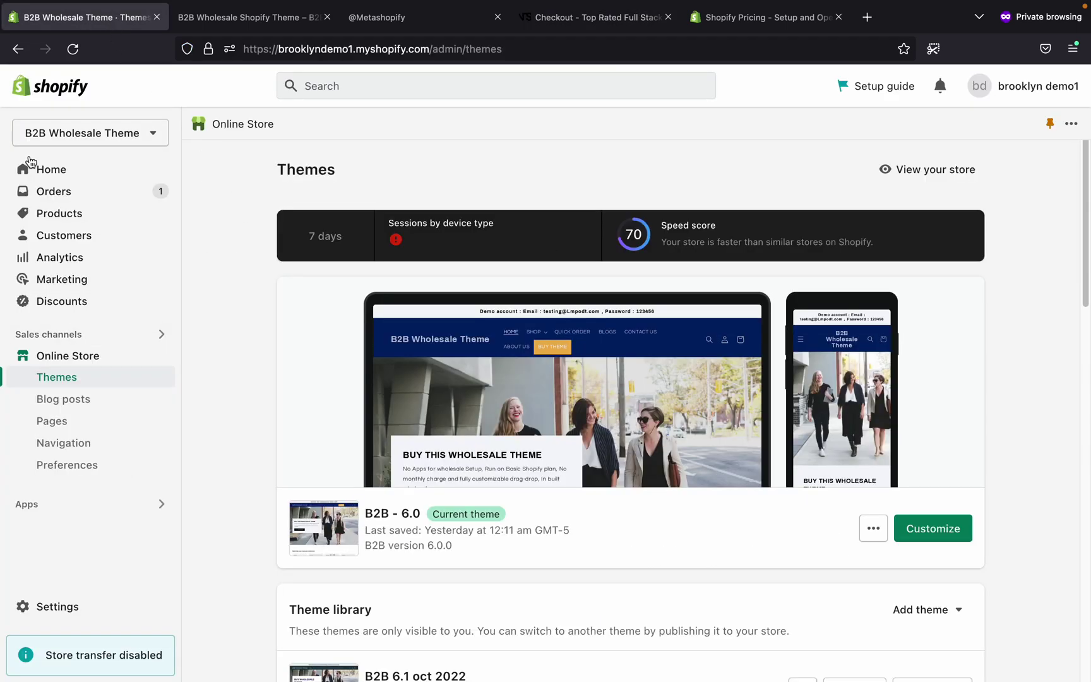
double_click(458, 180)
left_click(456, 181)
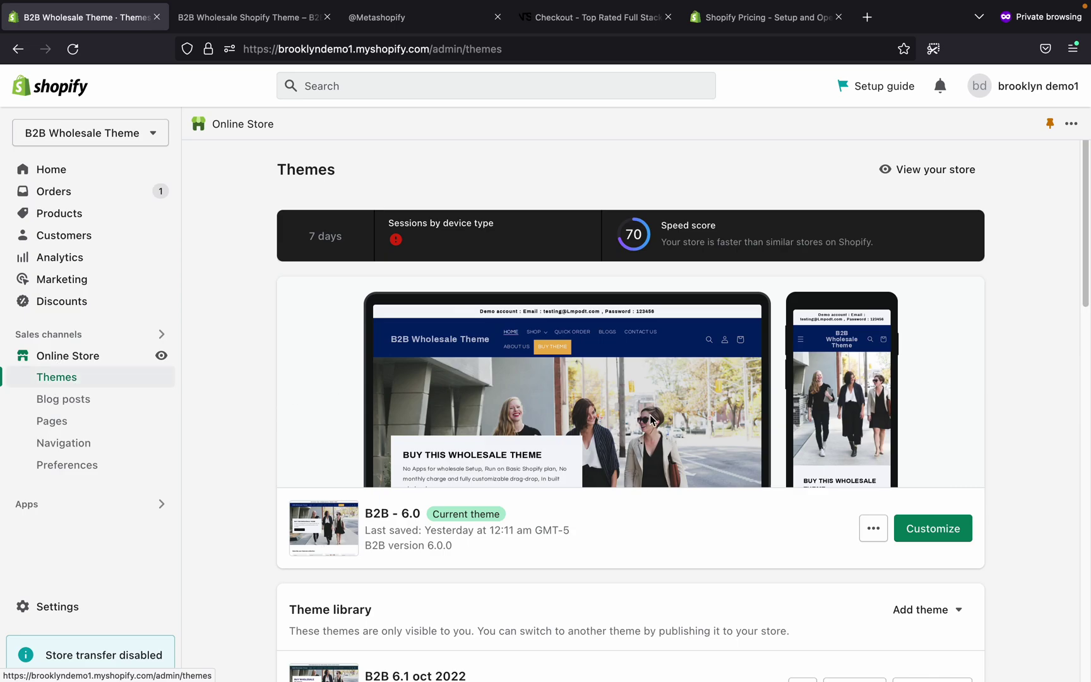
scroll(837, 297, "down", 4)
scroll(779, 355, "down", 11)
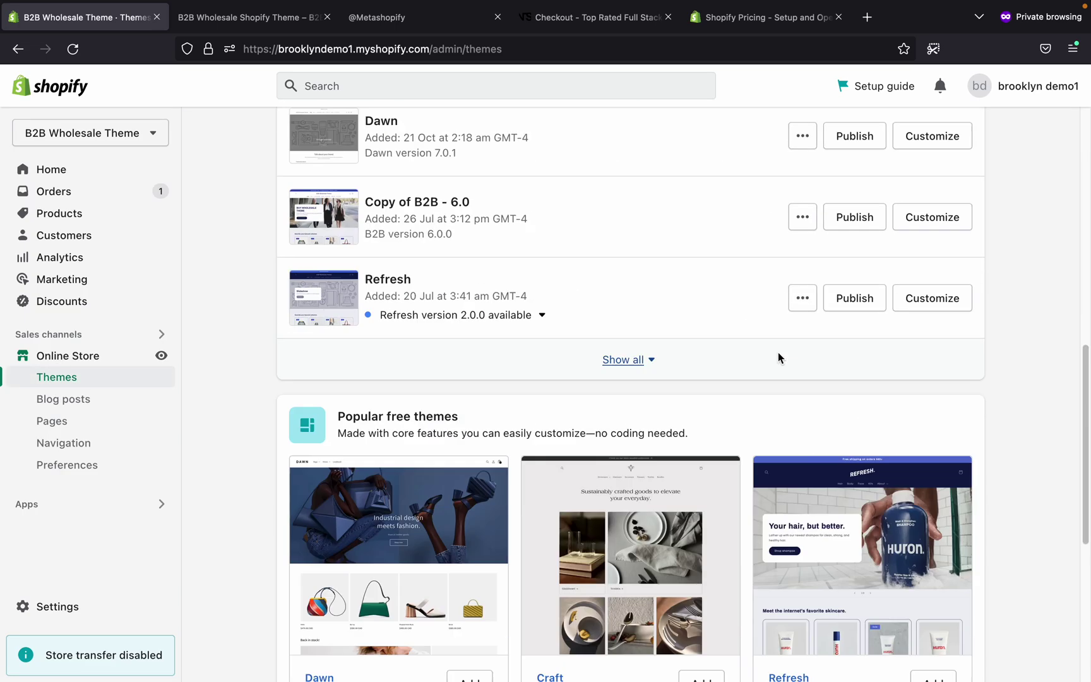
scroll(771, 351, "up", 3)
scroll(767, 338, "up", 5)
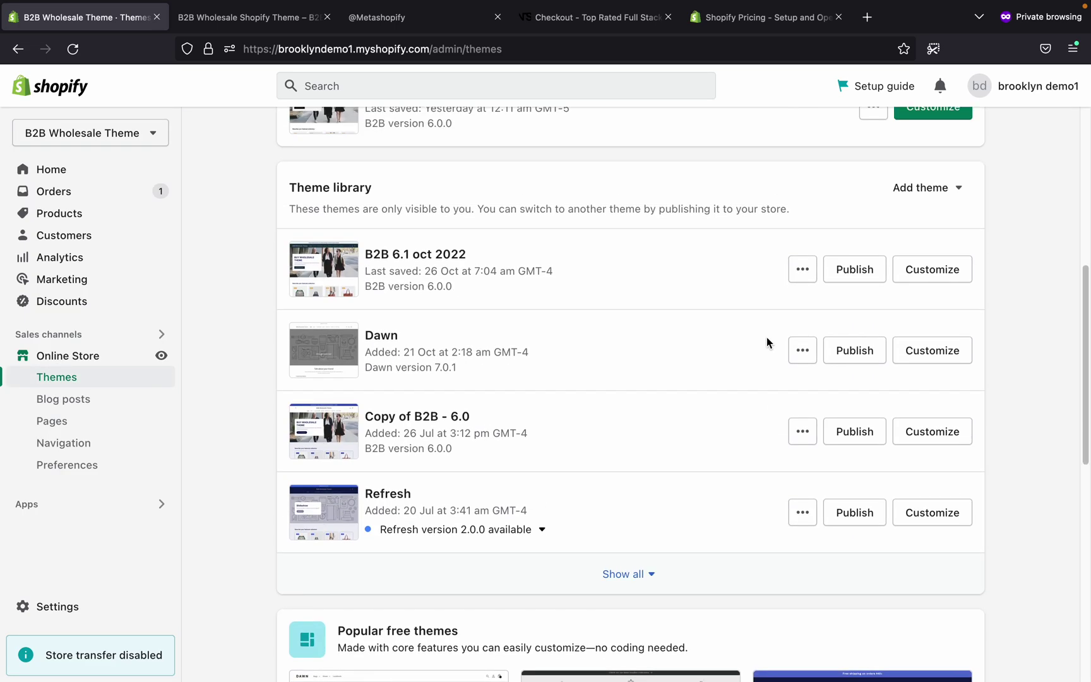
scroll(767, 337, "up", 6)
scroll(767, 336, "down", 9)
scroll(767, 342, "down", 8)
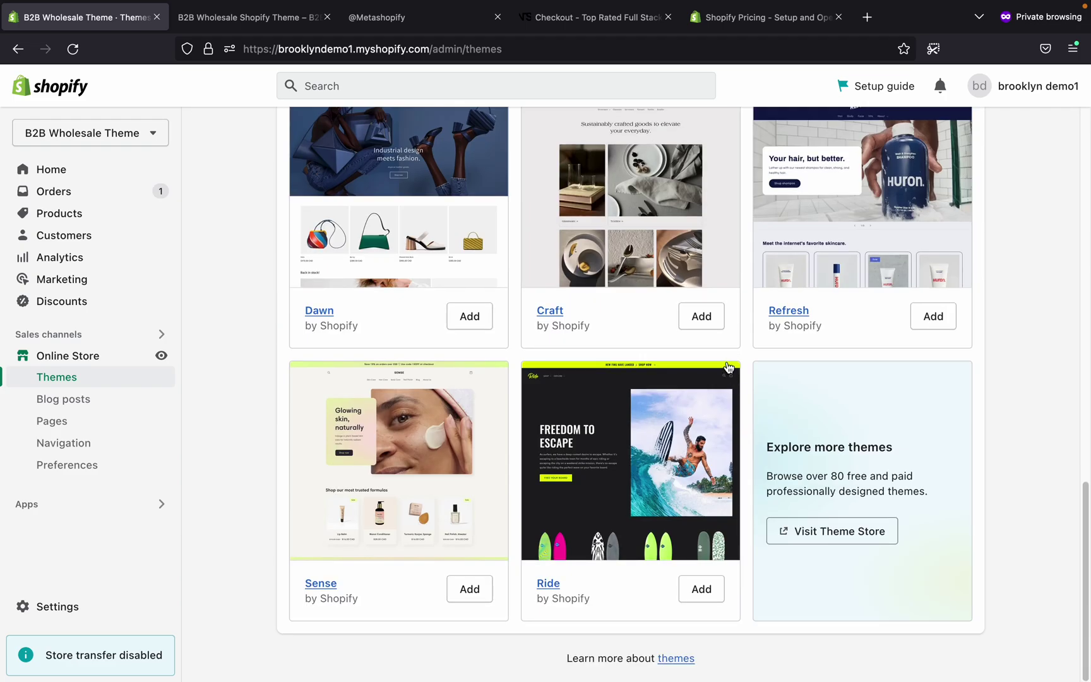
- Show the options for adding a theme to the library, including uploading a zip file, and dismiss them
scroll(727, 361, "up", 10)
scroll(726, 358, "up", 7)
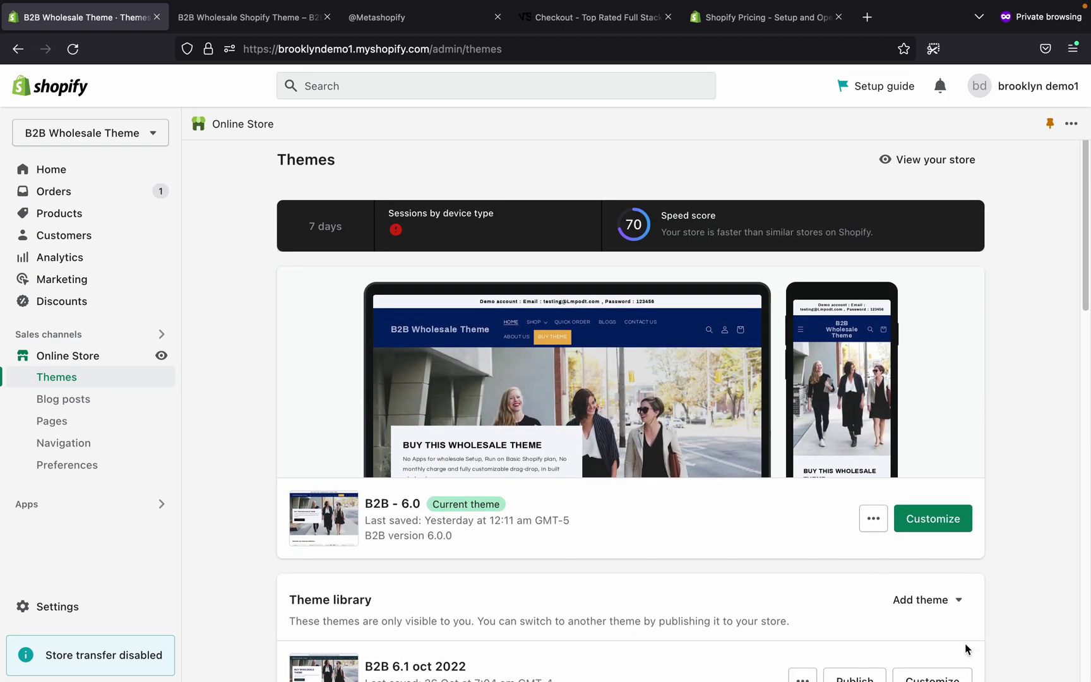
left_click(928, 603)
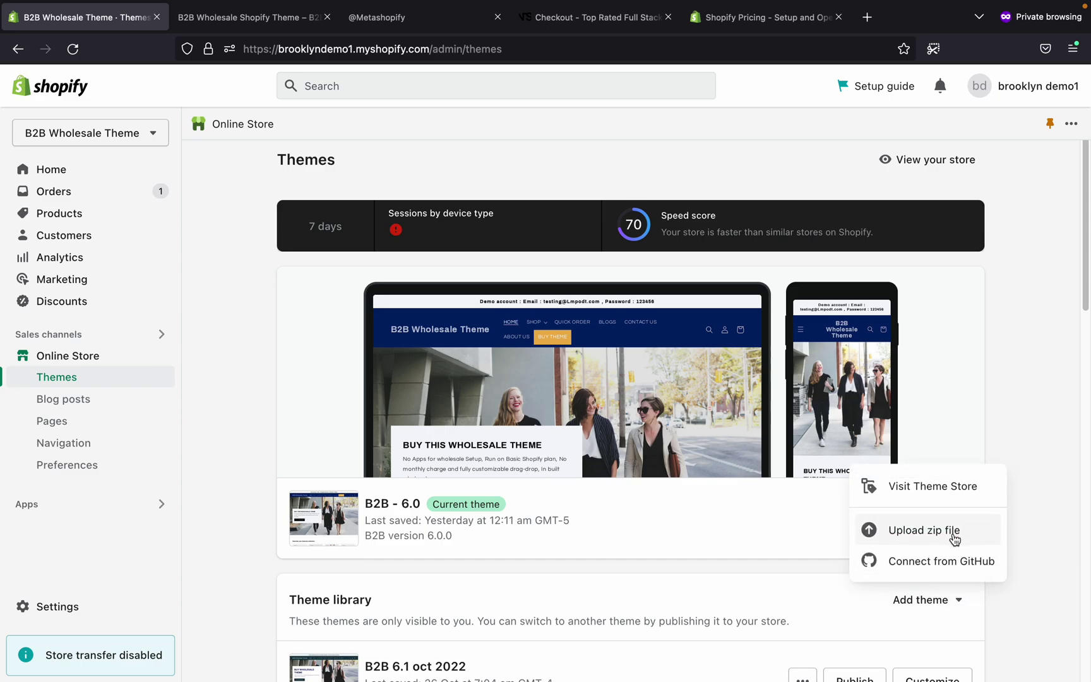
left_click(1015, 312)
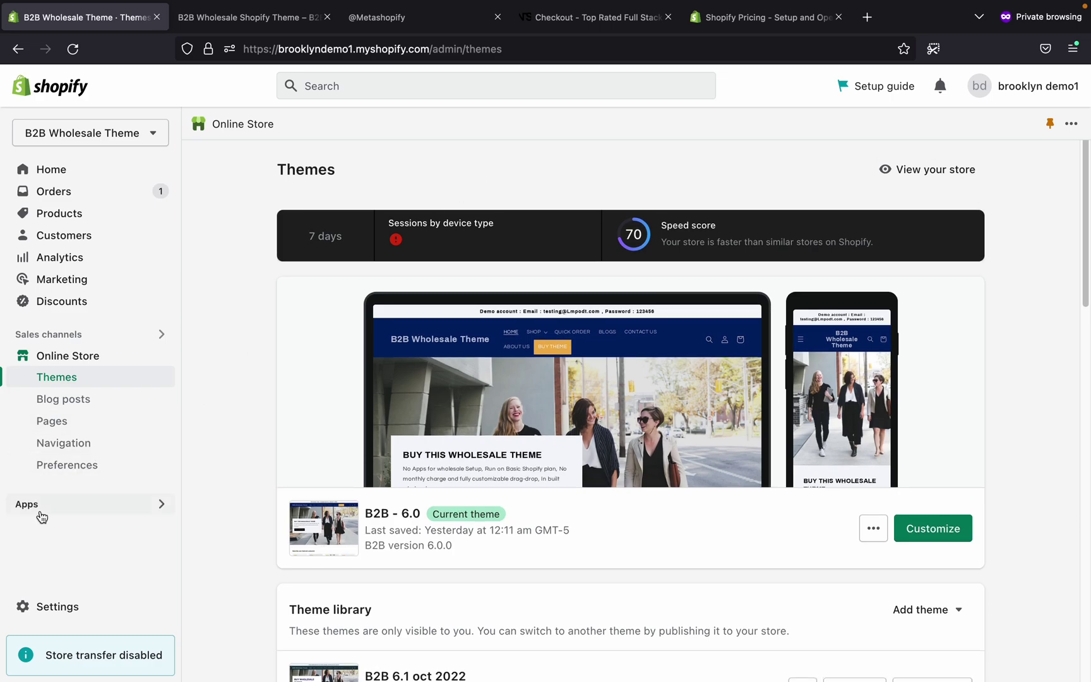
- Review the customer account options in the store's Checkout and accounts settings, and return to the Themes page
left_click(71, 610)
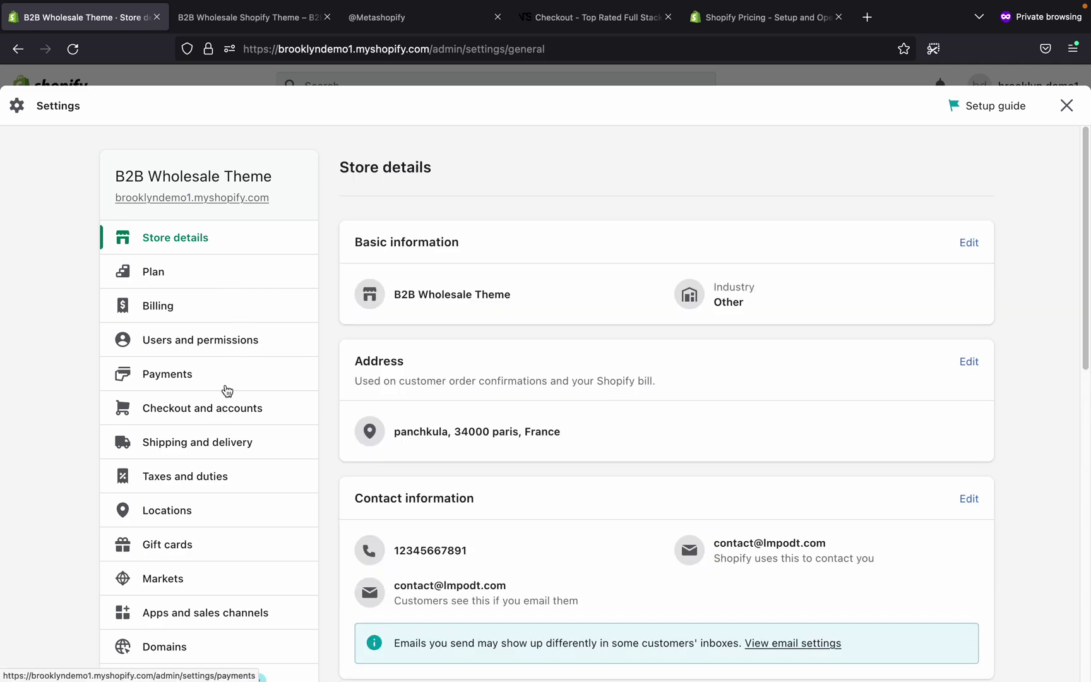
left_click(229, 407)
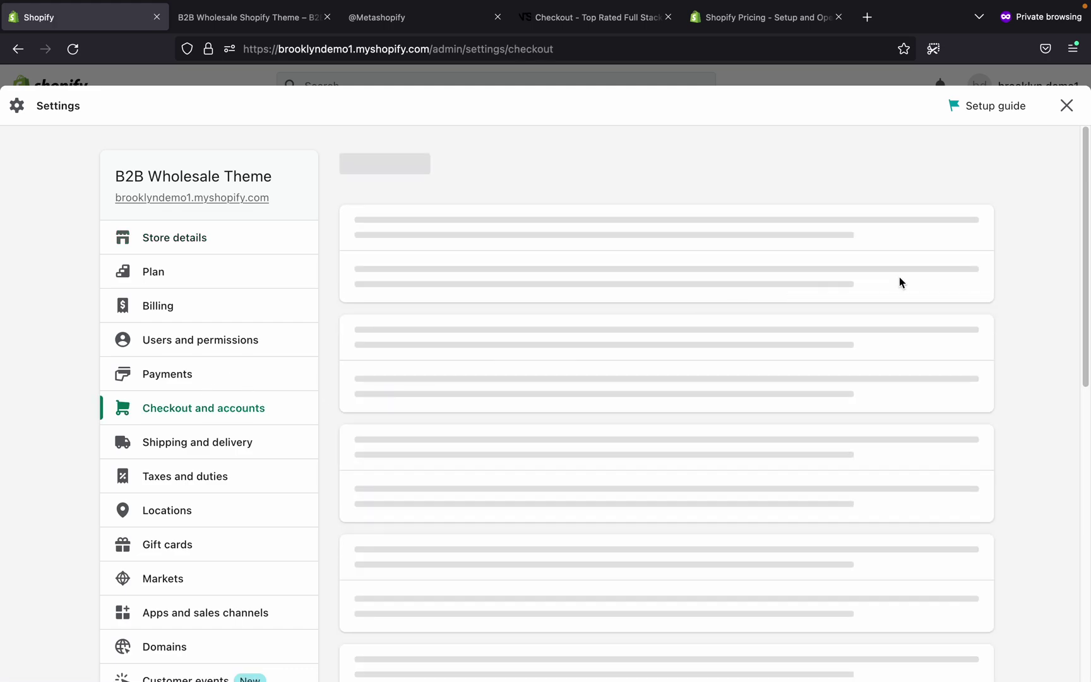
scroll(500, 334, "down", 1)
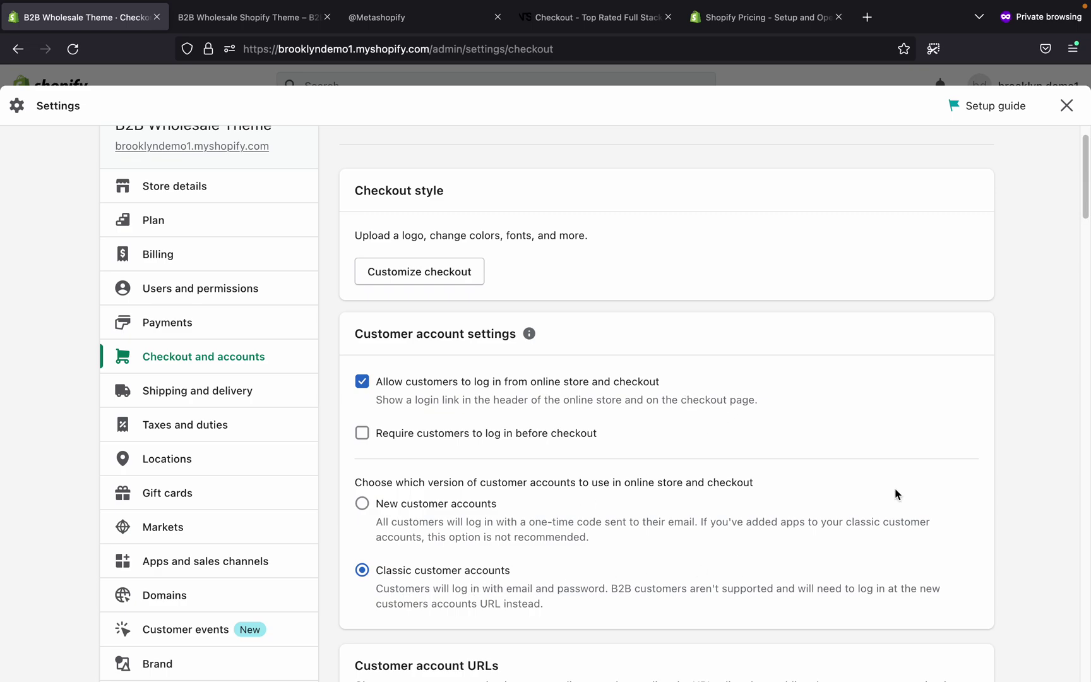
left_click(1069, 113)
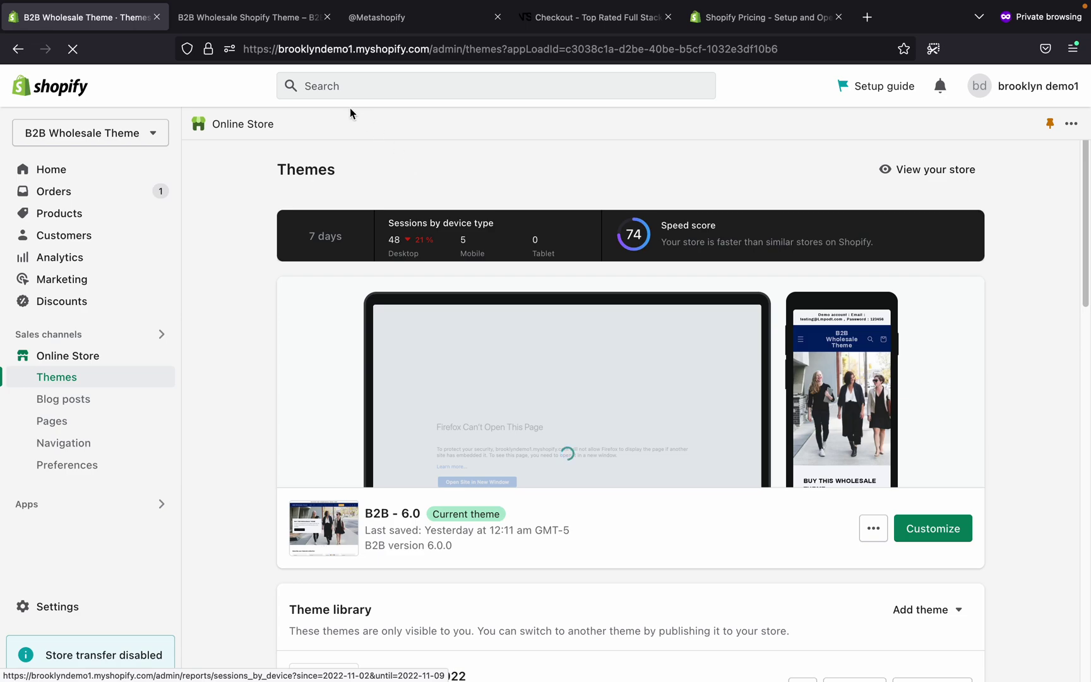
scroll(643, 317, "down", 2)
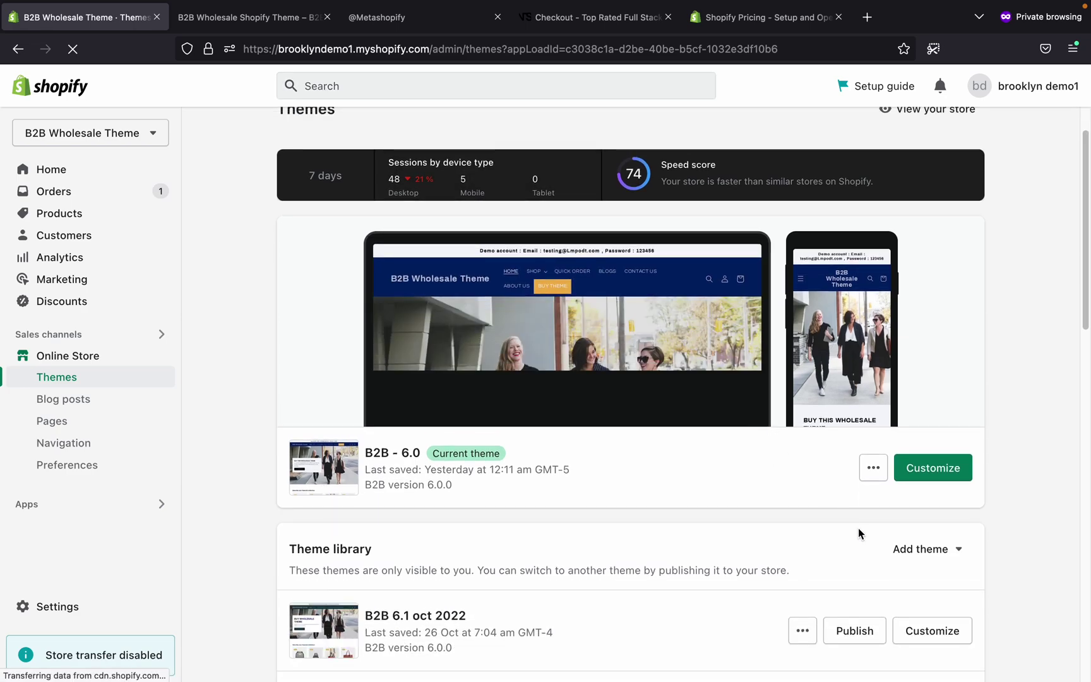
scroll(456, 282, "up", 2)
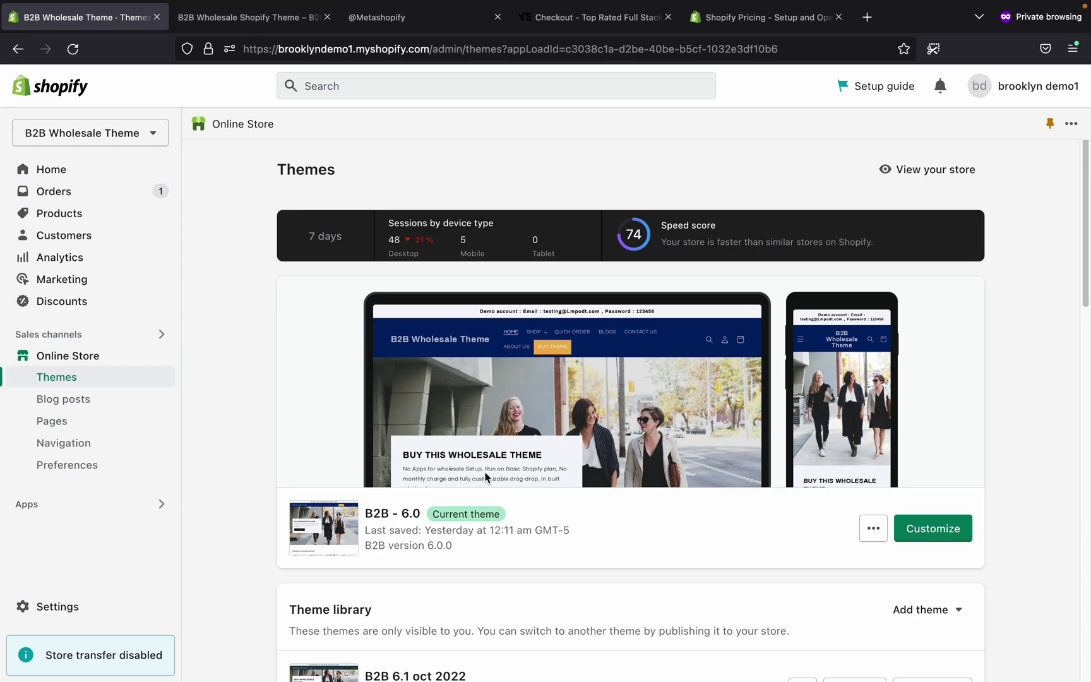
- Switch to the B2B wholesale demo store and examine its home page, including the featured products with login-only prices
left_click(243, 19)
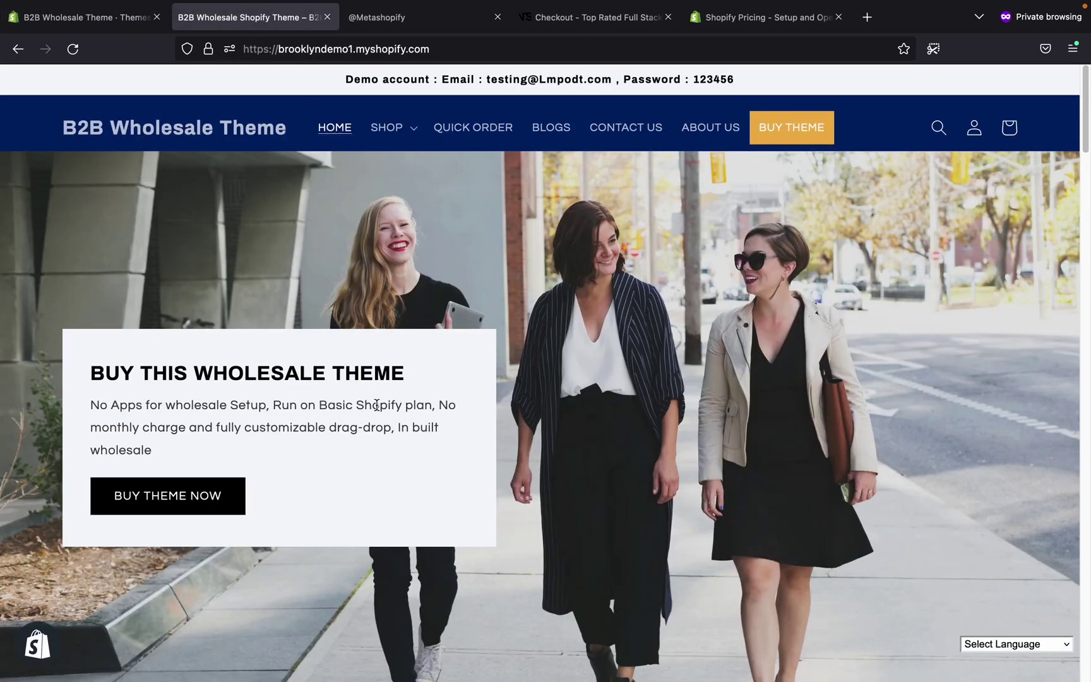
scroll(376, 405, "down", 15)
scroll(377, 407, "up", 5)
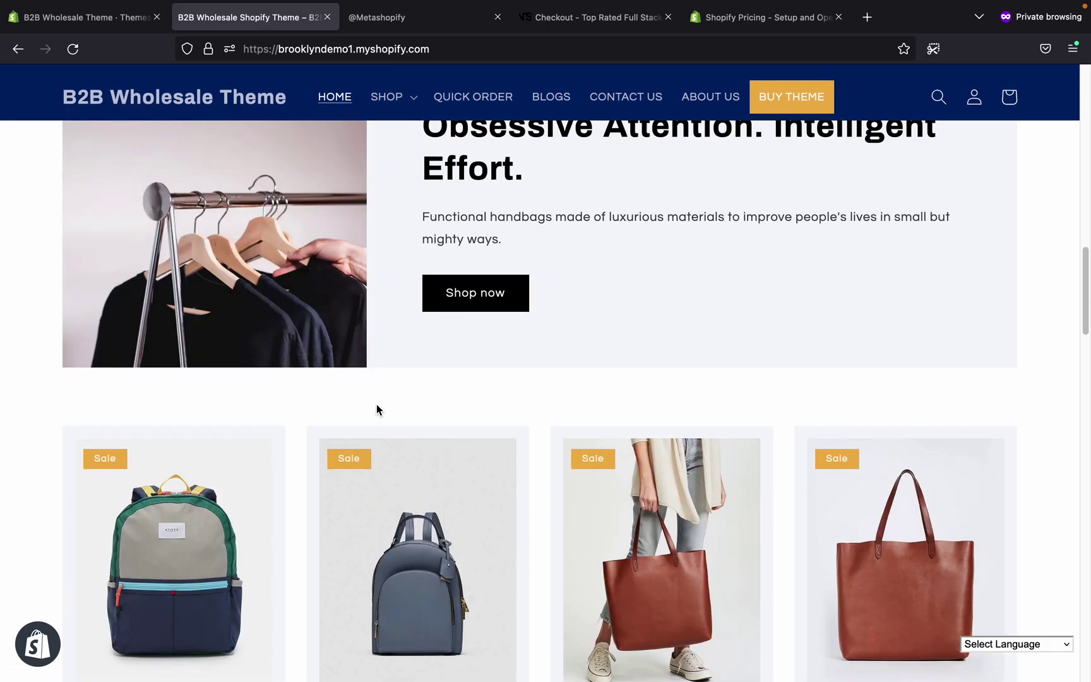
scroll(377, 410, "up", 10)
scroll(385, 407, "down", 5)
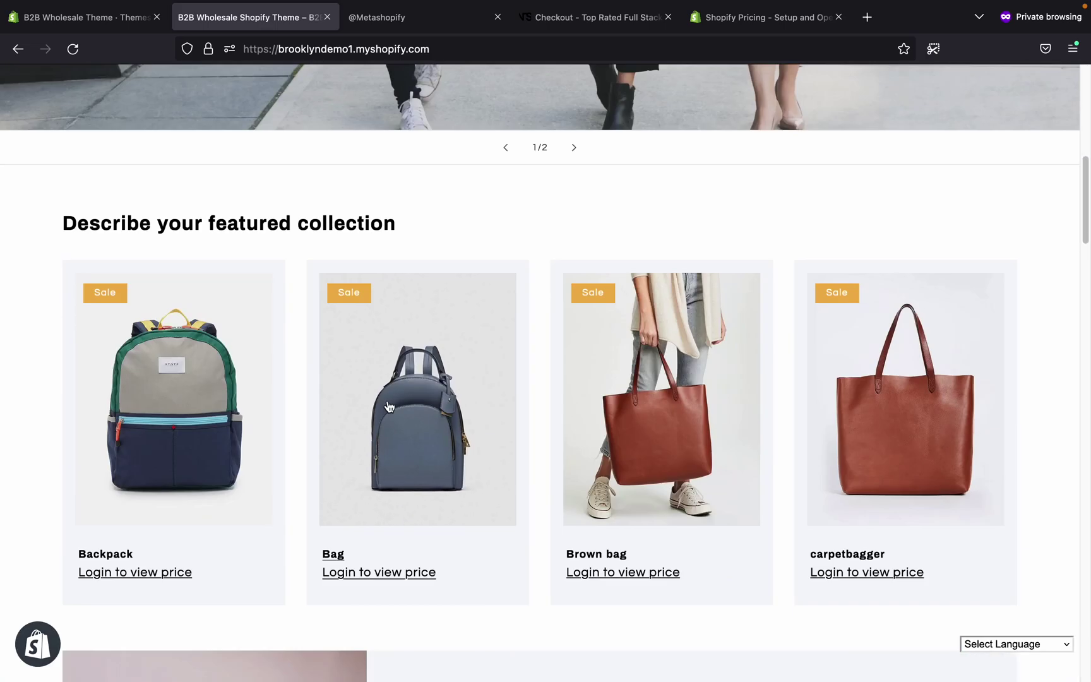
scroll(389, 404, "down", 12)
scroll(391, 407, "up", 4)
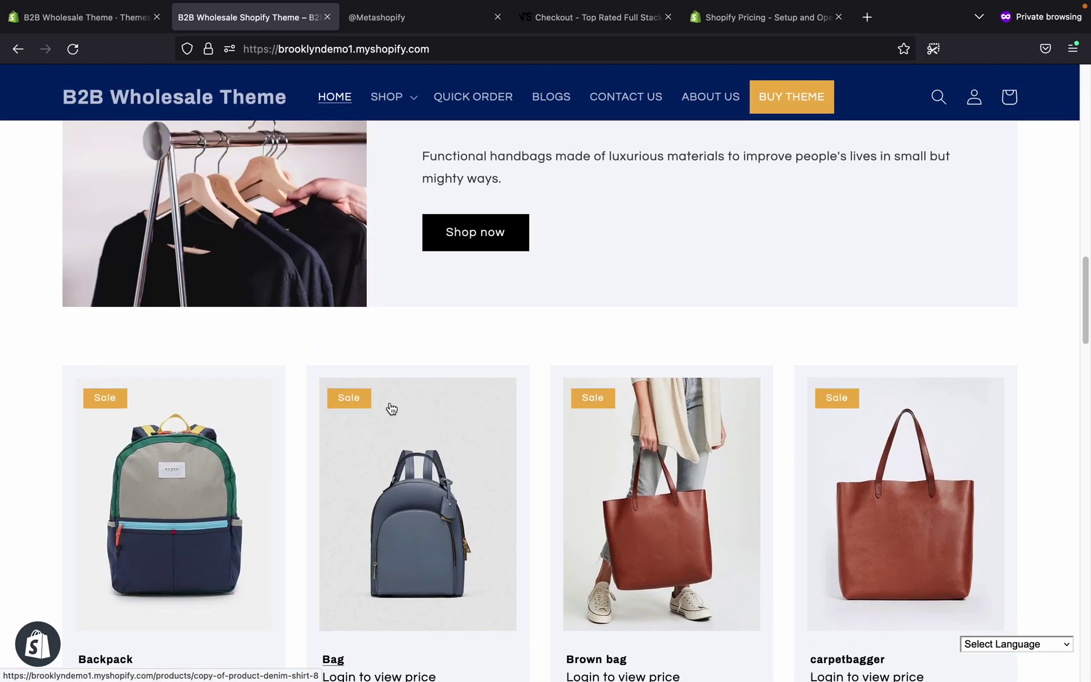
scroll(391, 408, "up", 10)
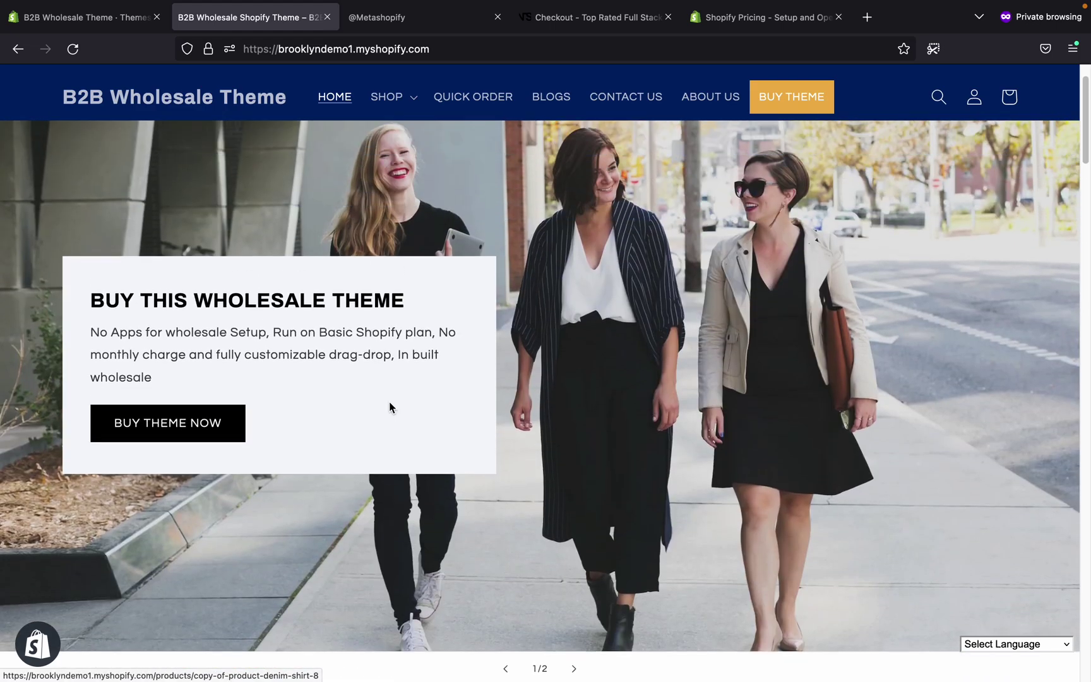
scroll(390, 407, "down", 15)
scroll(390, 407, "down", 4)
scroll(390, 408, "up", 5)
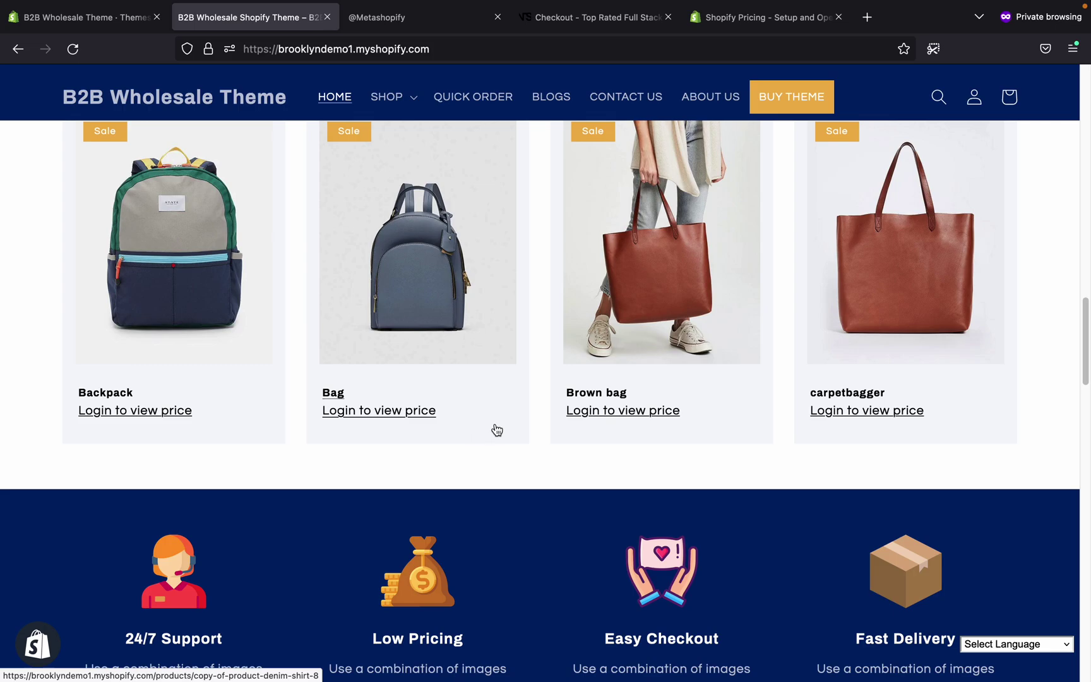
scroll(513, 436, "down", 12)
scroll(512, 434, "up", 18)
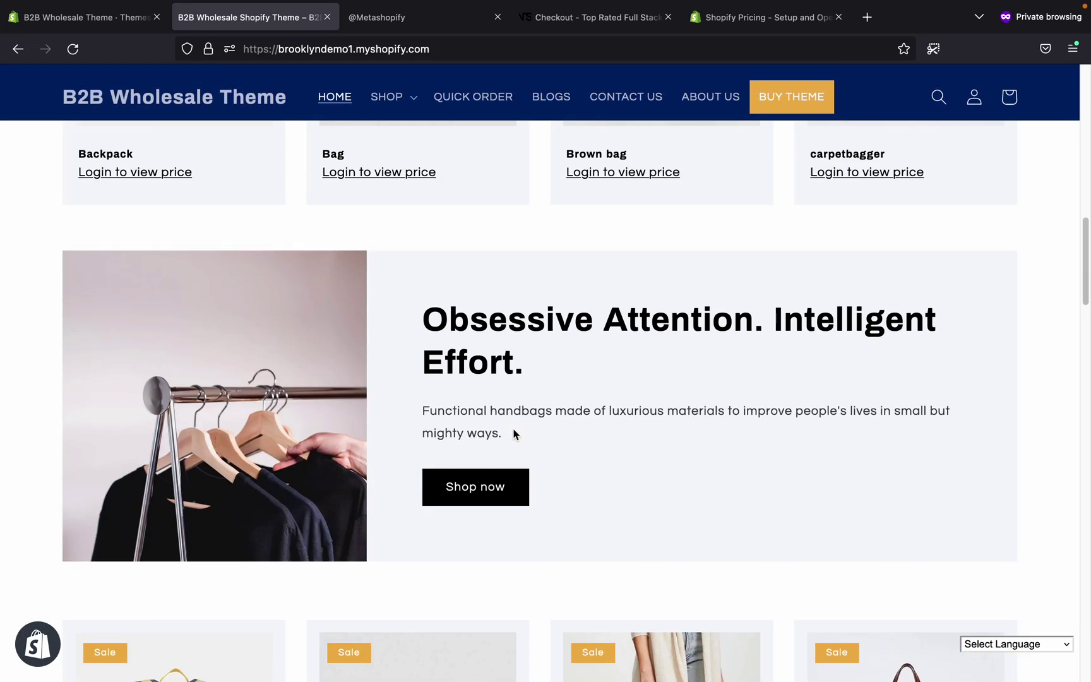
scroll(513, 434, "up", 10)
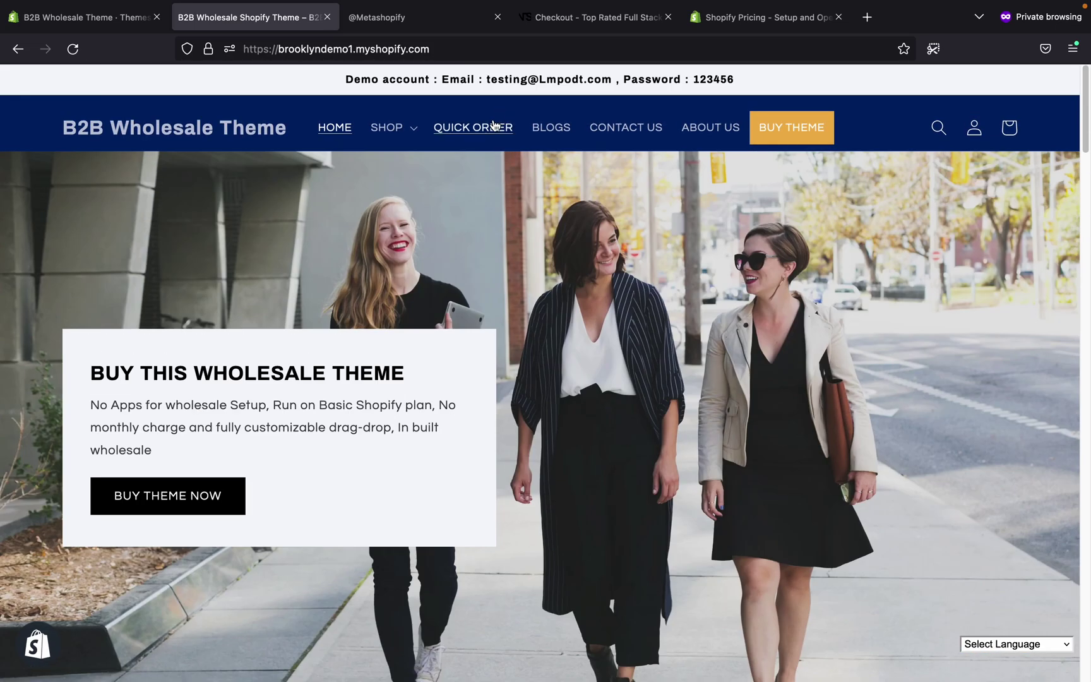
- Open the demo store's Quick Order Form and examine its product list
left_click(495, 127)
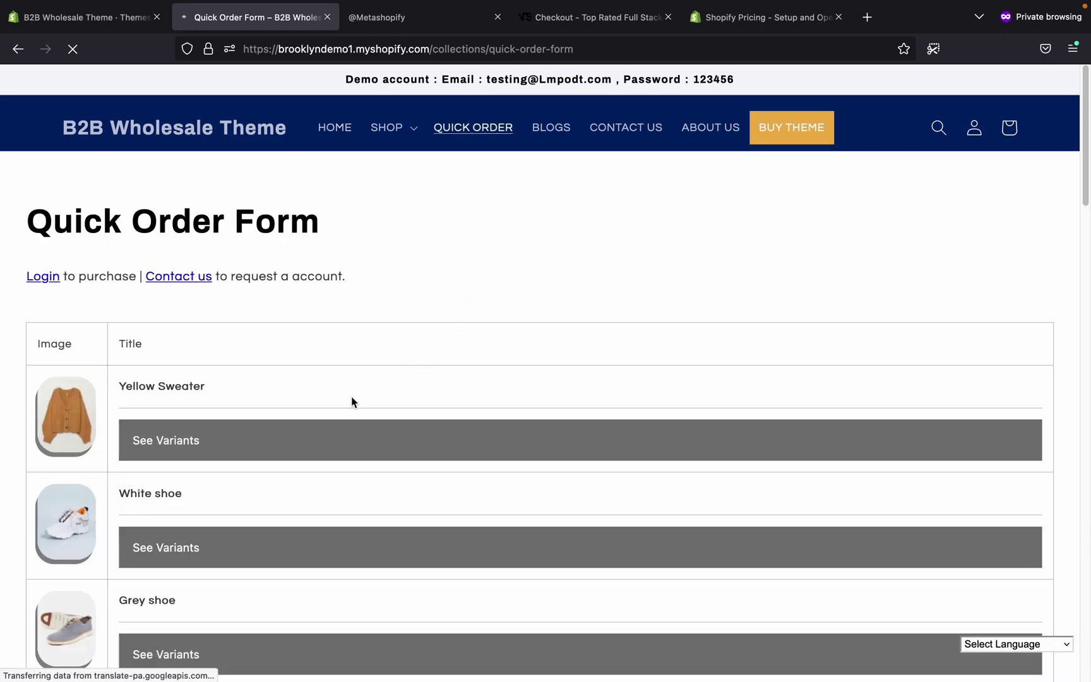
scroll(442, 379, "down", 2)
scroll(432, 420, "down", 3)
scroll(414, 416, "up", 4)
scroll(353, 334, "down", 5)
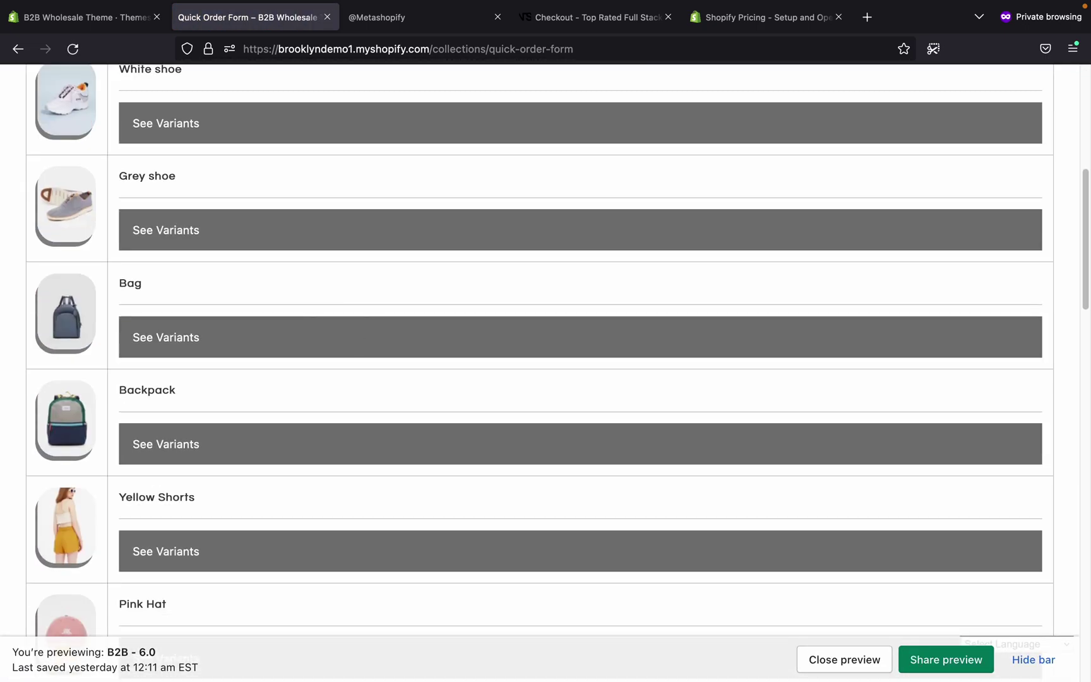
scroll(354, 340, "down", 5)
scroll(354, 340, "up", 9)
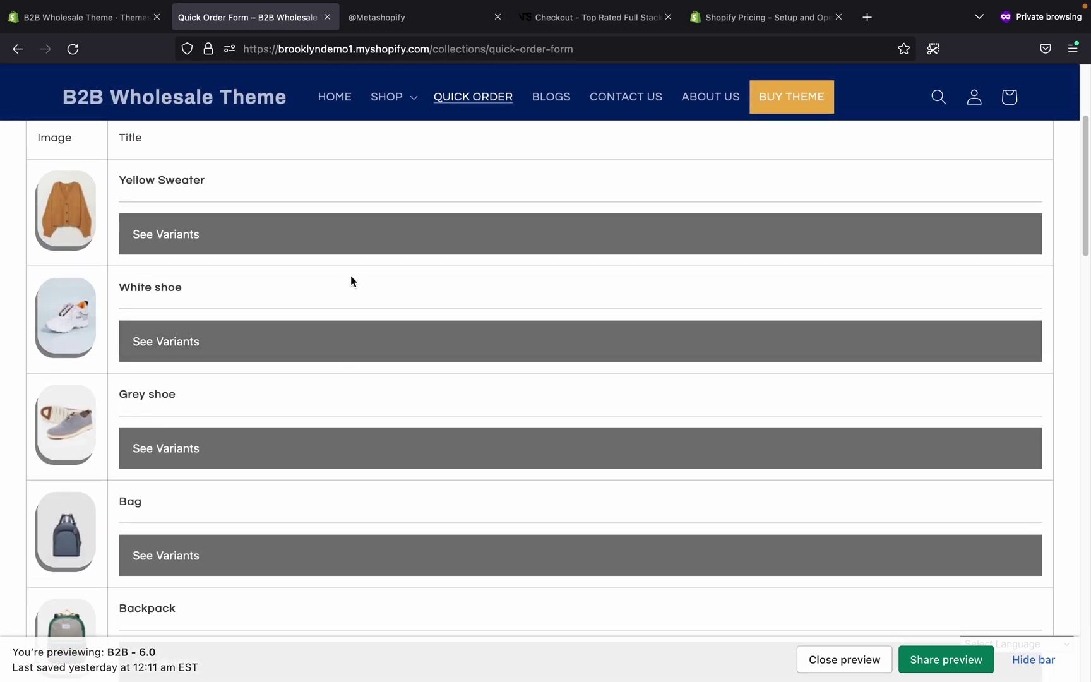
- Expand the Yellow Sweater's variants, review the rest of the order form with its login and contact links, and collapse the variants
left_click(367, 235)
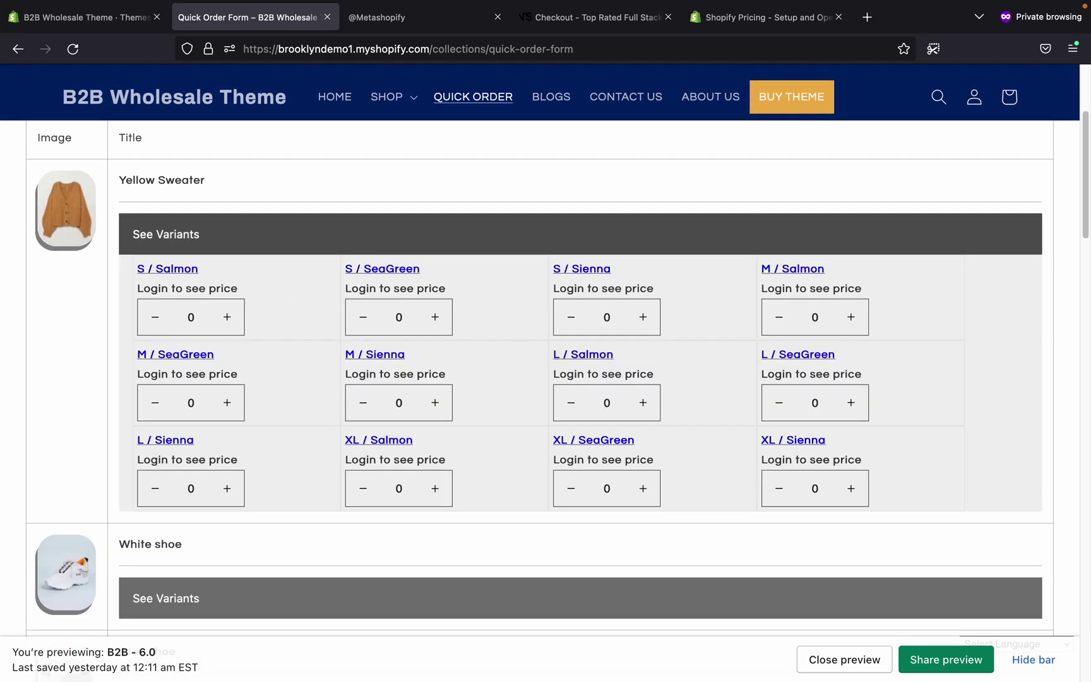
scroll(256, 329, "down", 15)
scroll(278, 352, "up", 2)
scroll(251, 359, "up", 1)
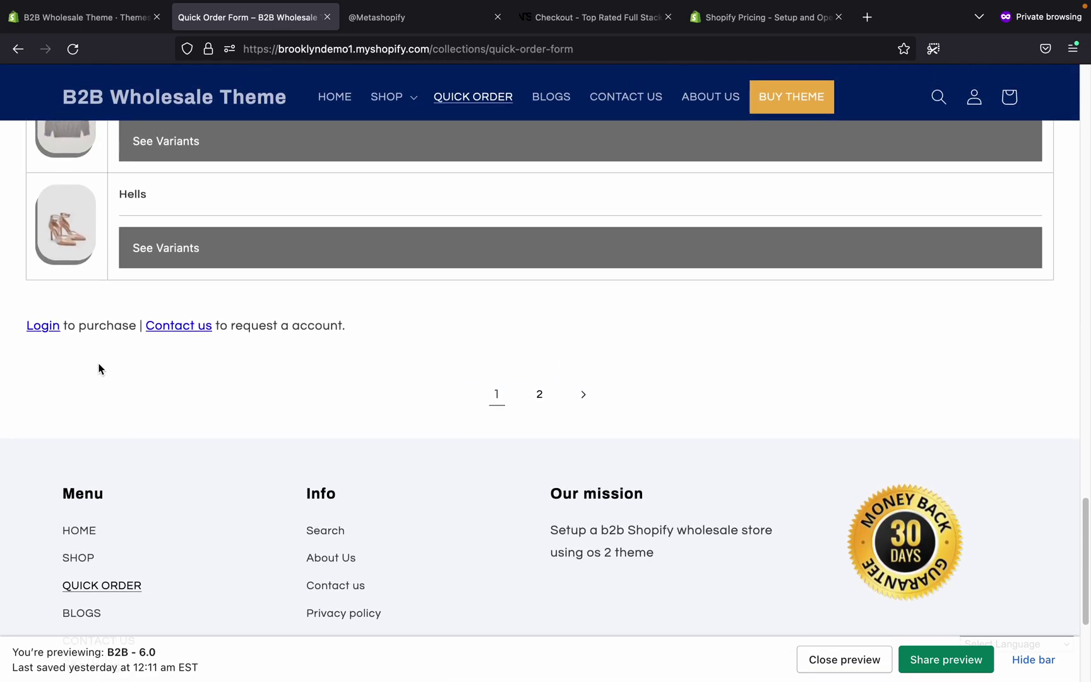
scroll(482, 366, "up", 20)
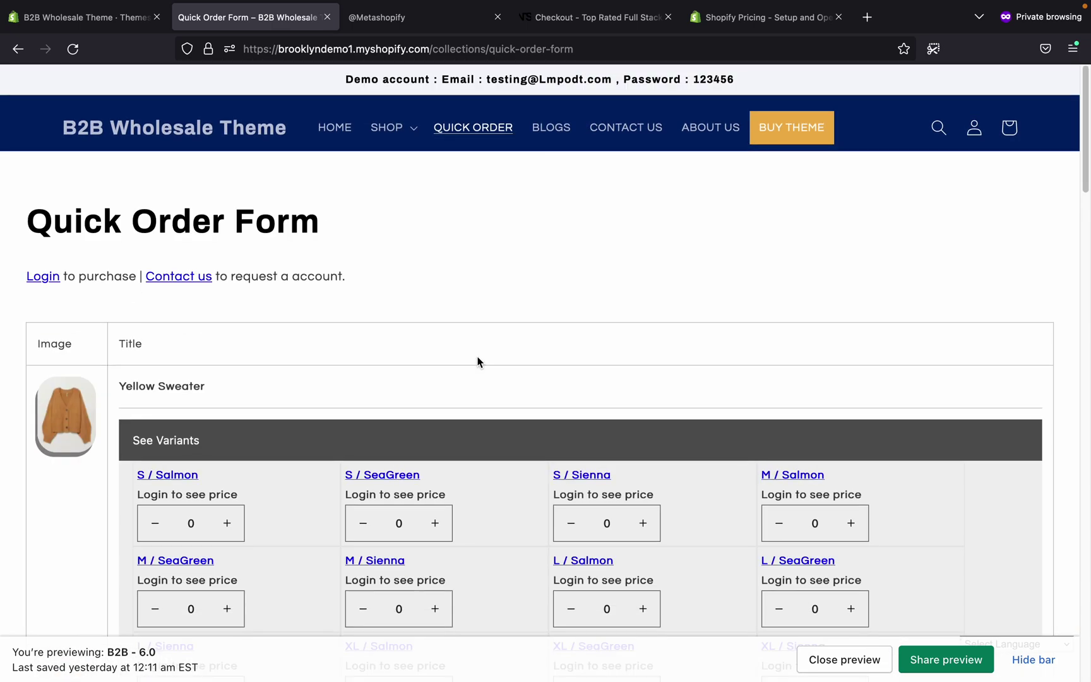
left_click(317, 440)
- Examine the remaining Quick Order Form products with their variants collapsed
scroll(534, 370, "down", 10)
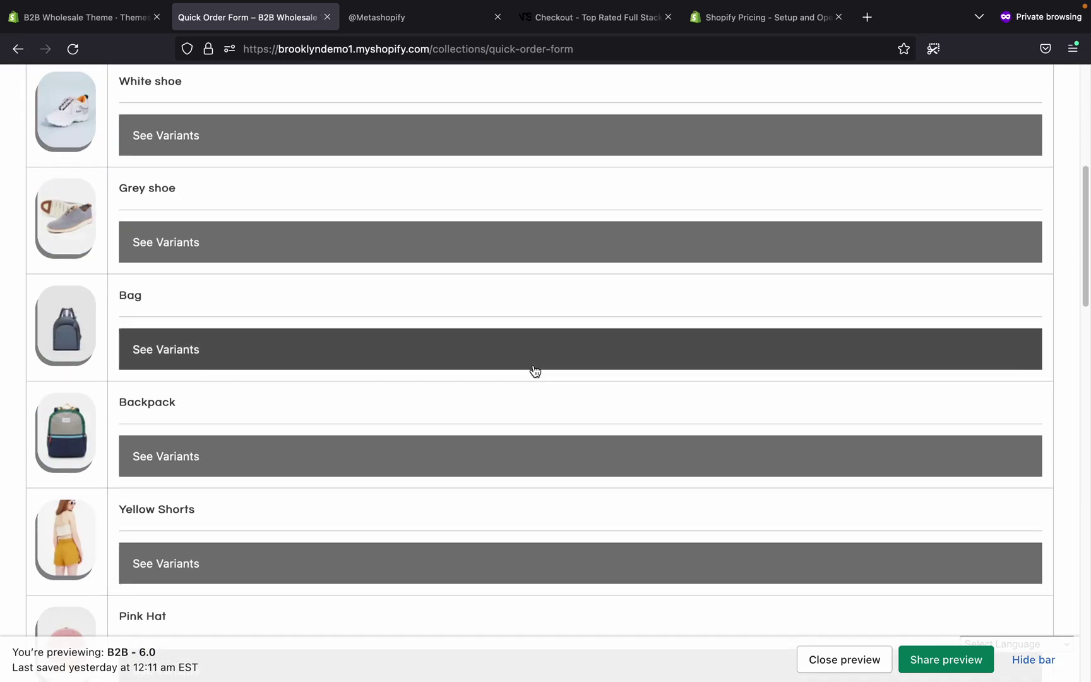
scroll(415, 338, "down", 12)
scroll(272, 312, "up", 8)
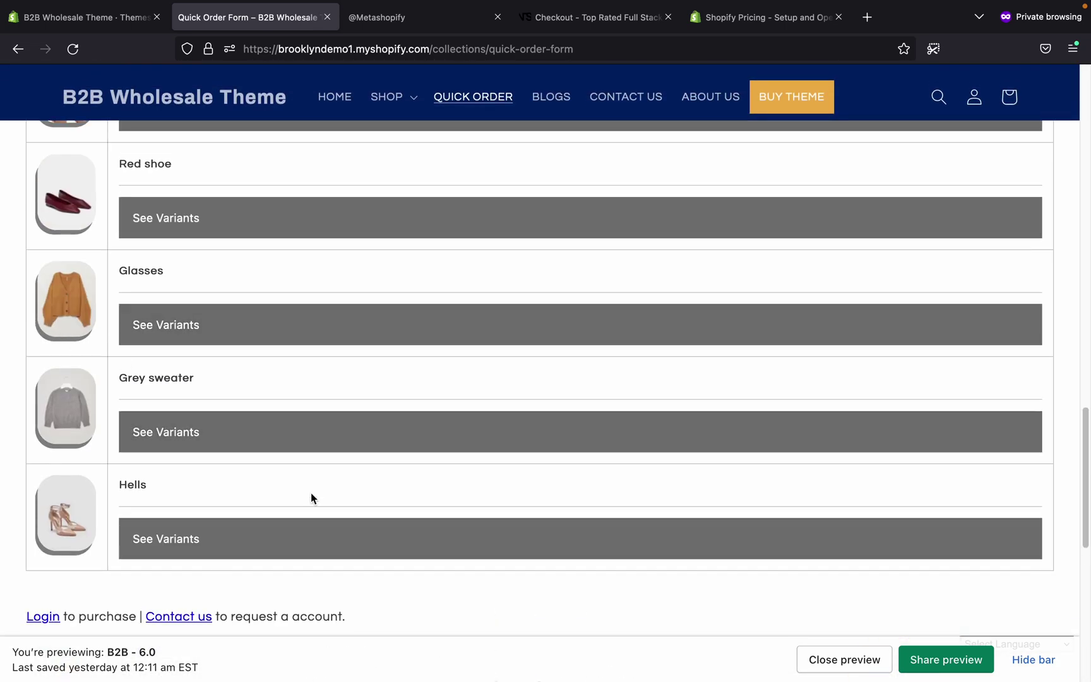
scroll(189, 512, "down", 3)
- Copy the demo account's email from the store's announcement bar and enter it in the customer login form
scroll(370, 375, "up", 15)
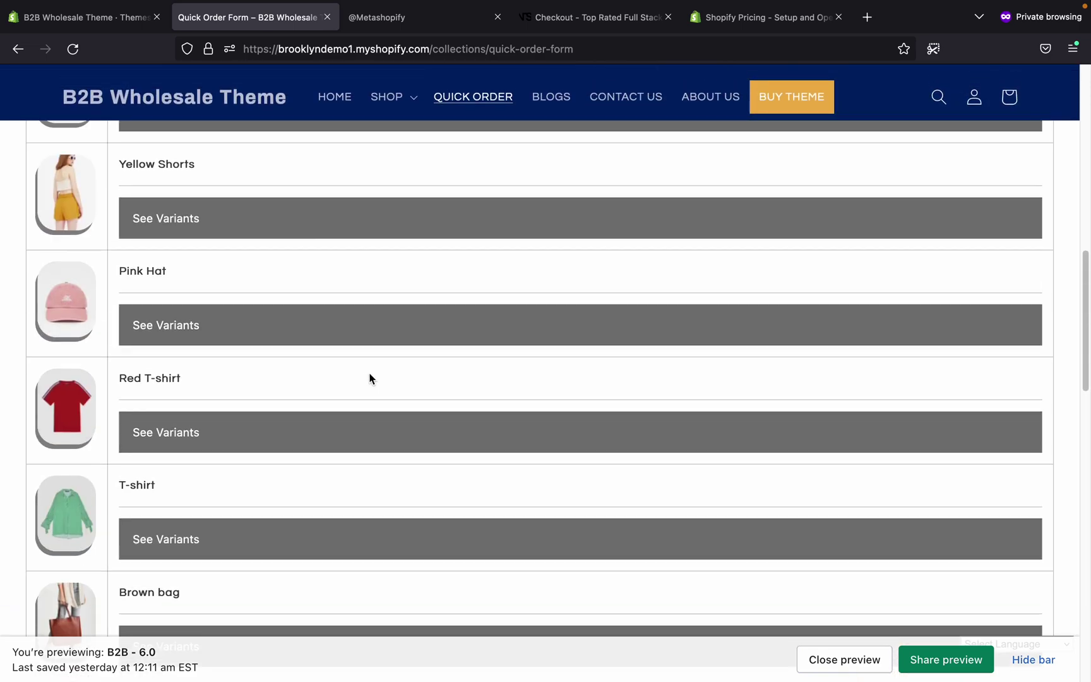
scroll(379, 366, "up", 1)
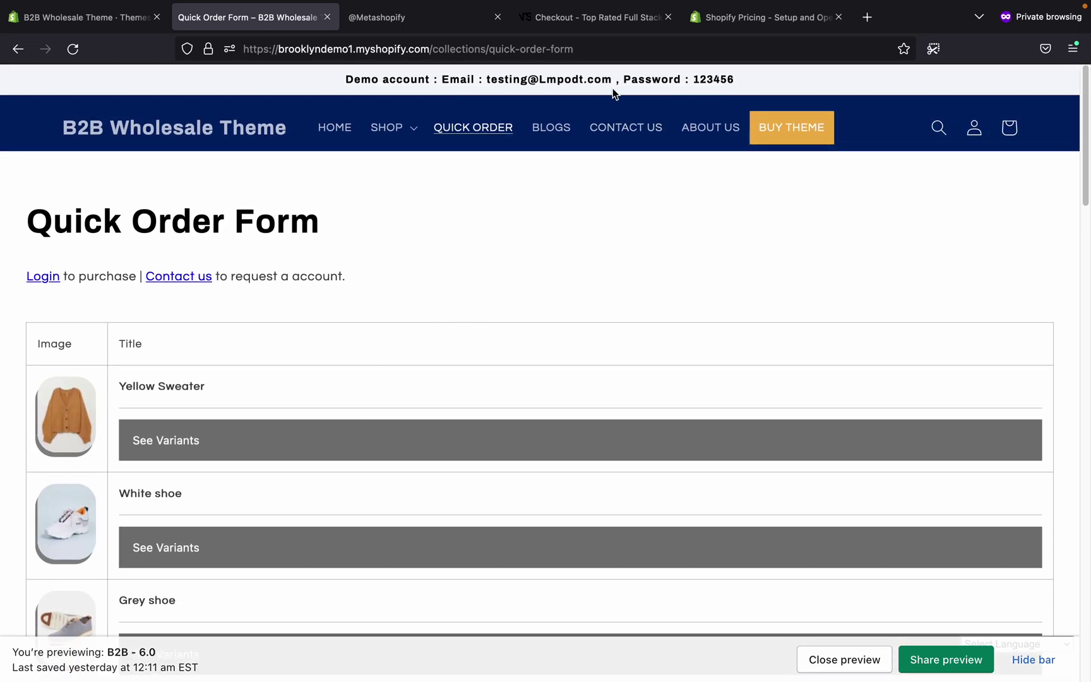
left_click_drag(611, 80, 495, 79)
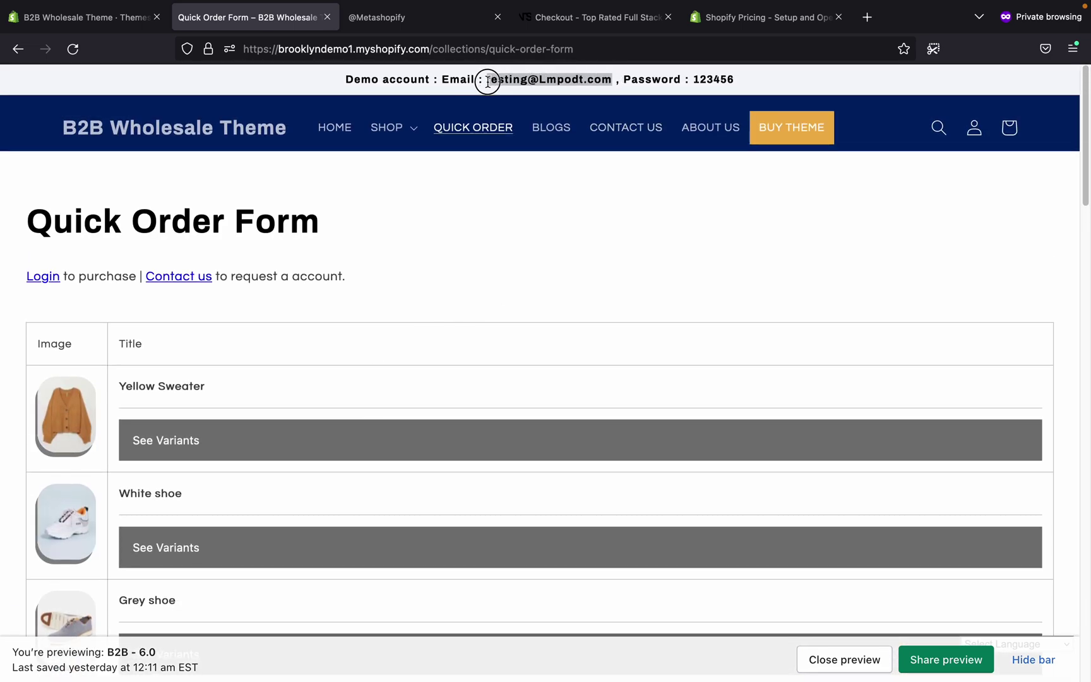
right_click(489, 81)
left_click(506, 89)
left_click(975, 133)
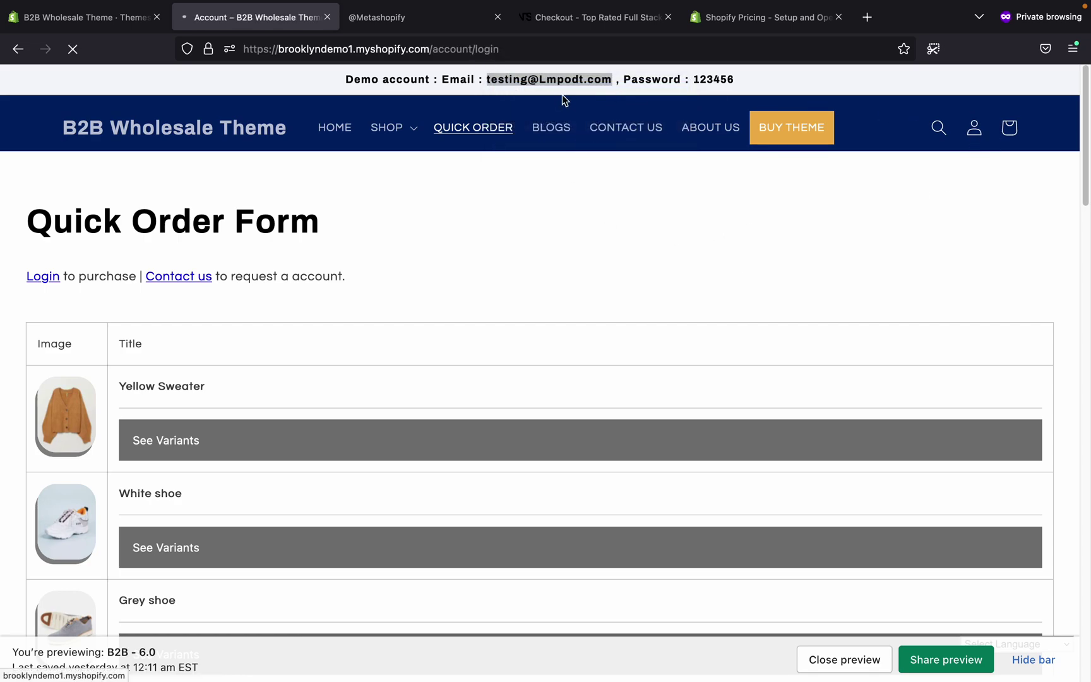
right_click(471, 397)
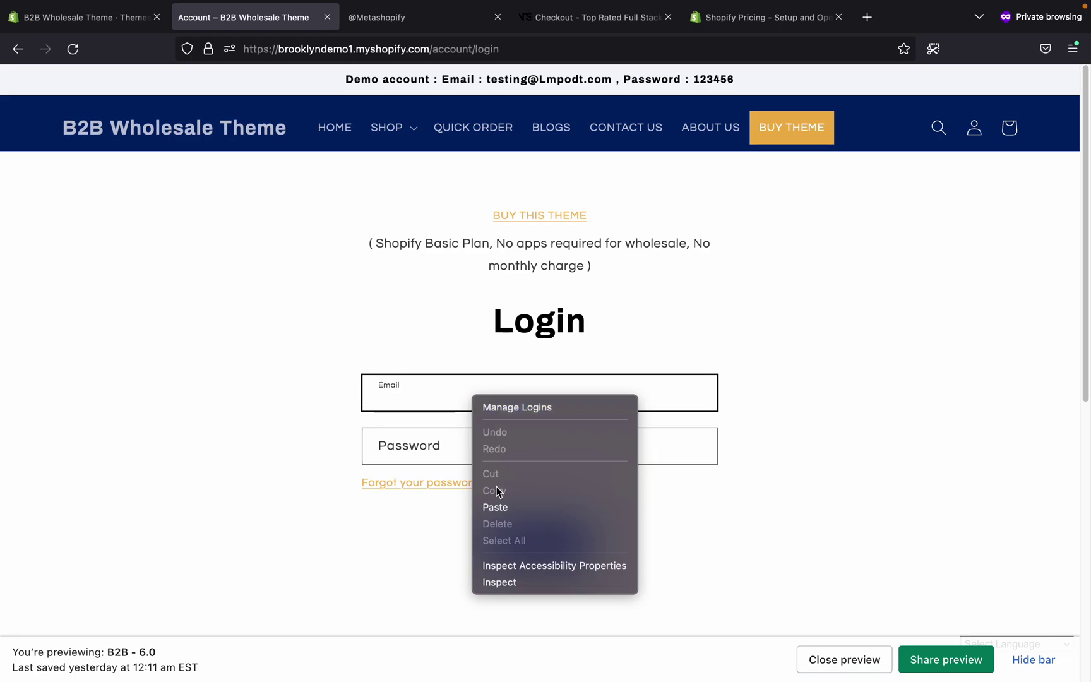
left_click(497, 508)
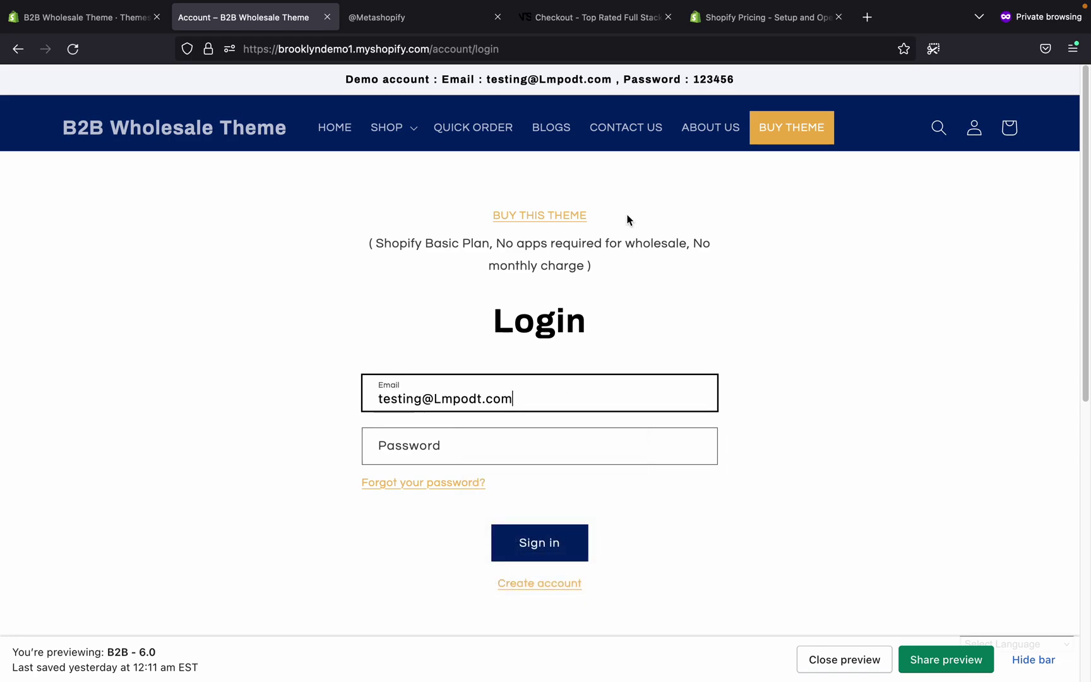
- Copy the demo account's password from the announcement bar into the login form's password field and sign in
double_click(710, 80)
right_click(708, 79)
left_click(721, 89)
left_click(432, 449)
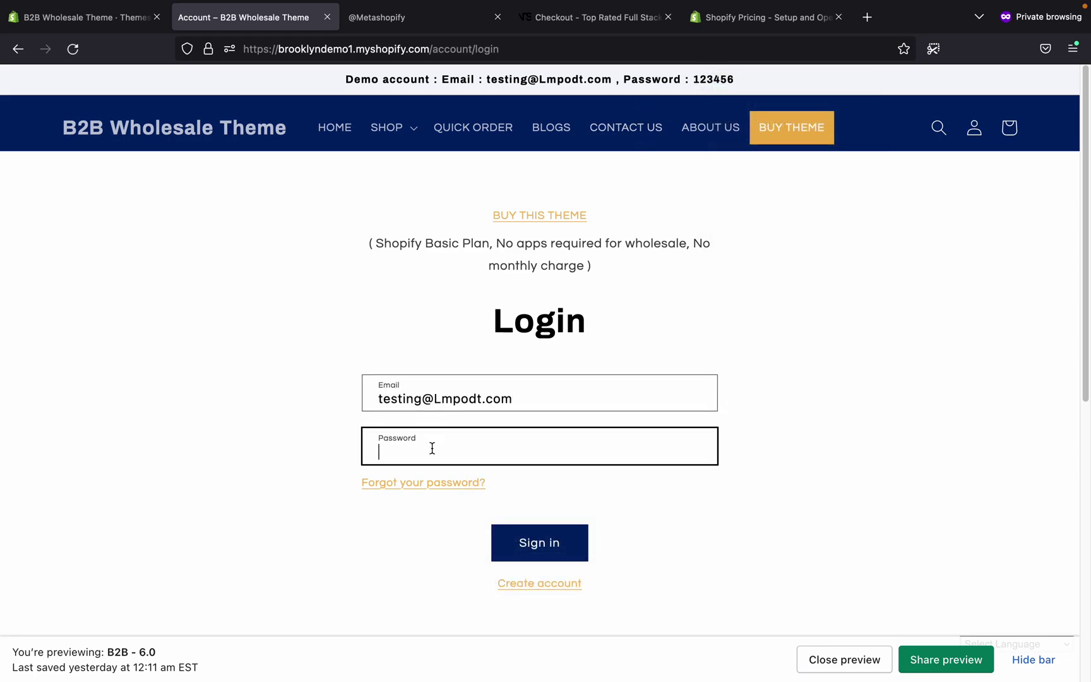
right_click(432, 449)
left_click(446, 574)
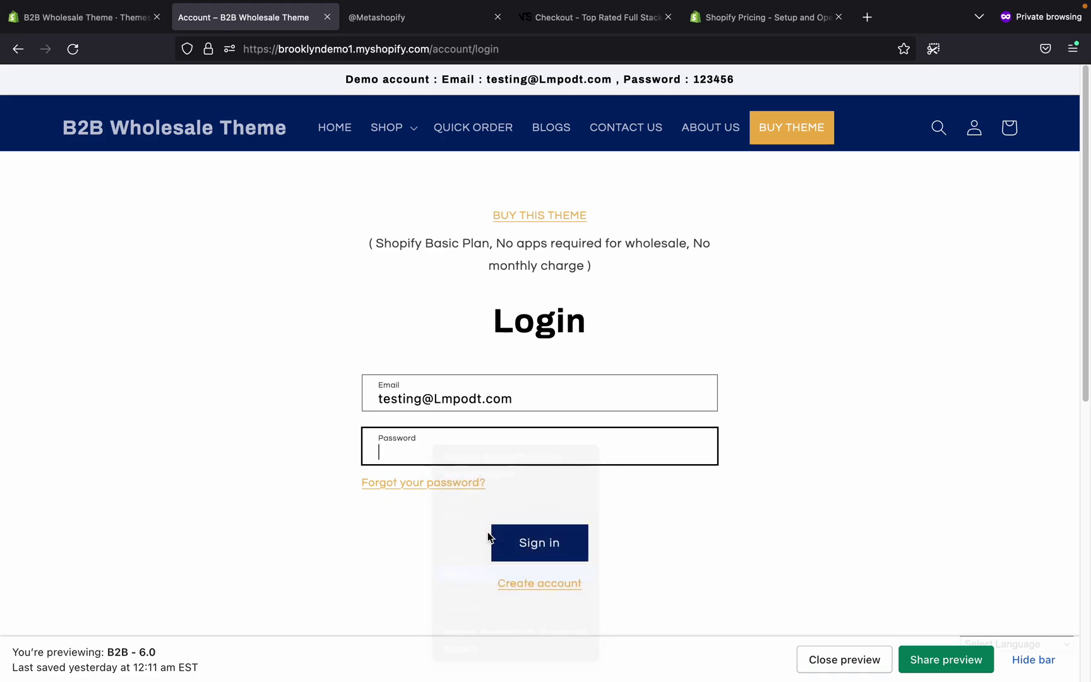
left_click(516, 558)
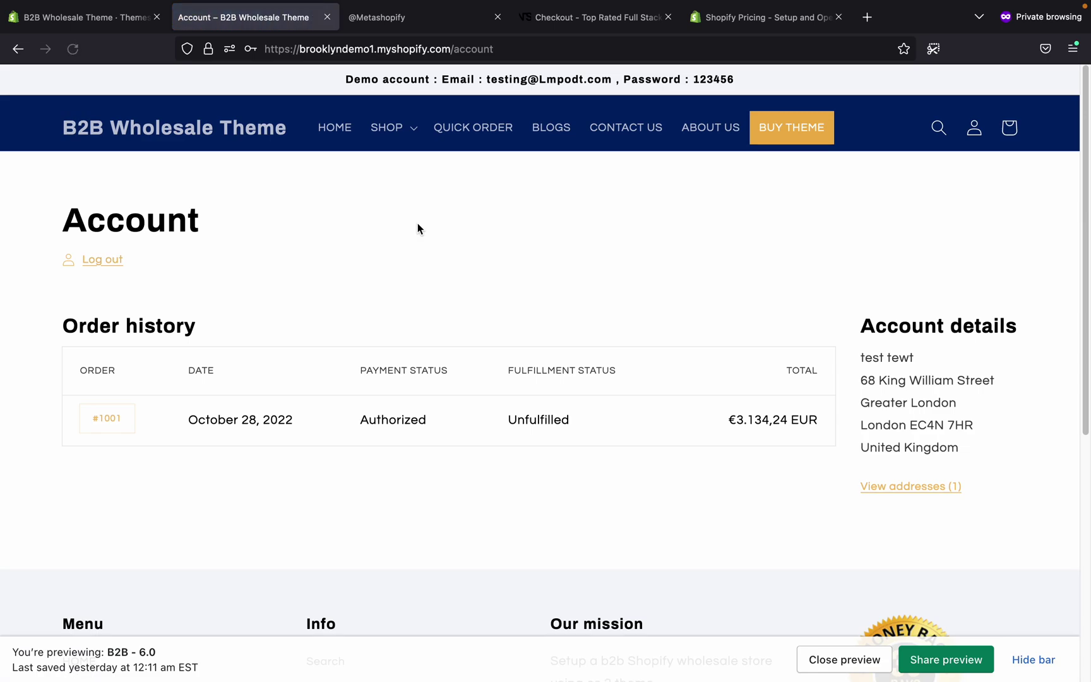
- Open the Bag product from the featured collection on the store's home page
left_click(330, 129)
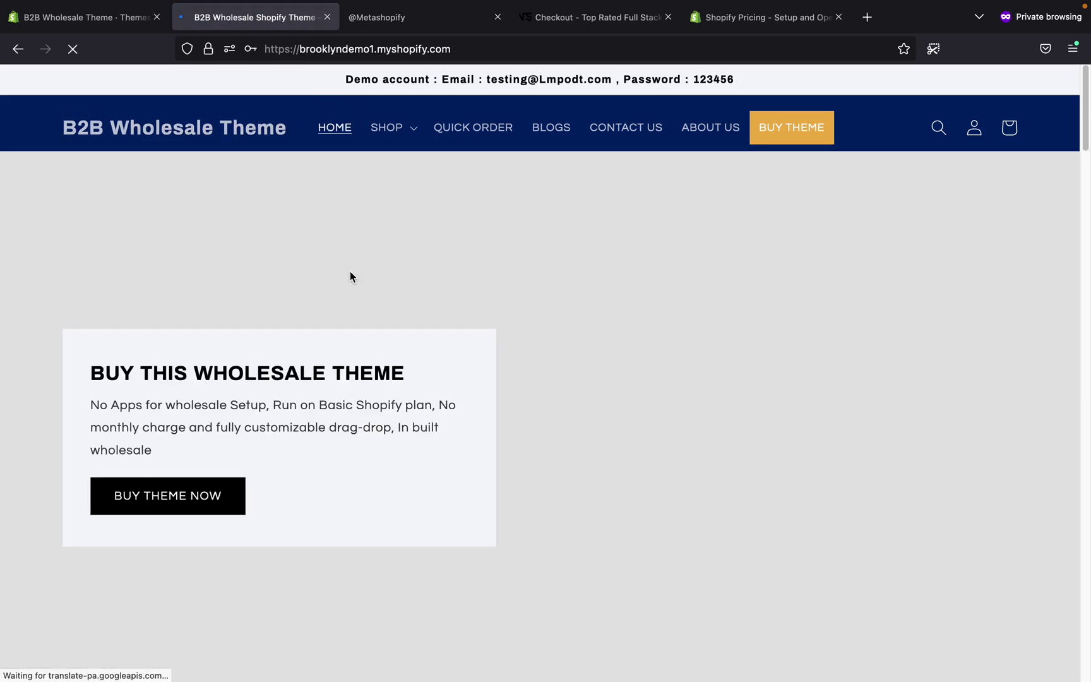
scroll(530, 346, "down", 10)
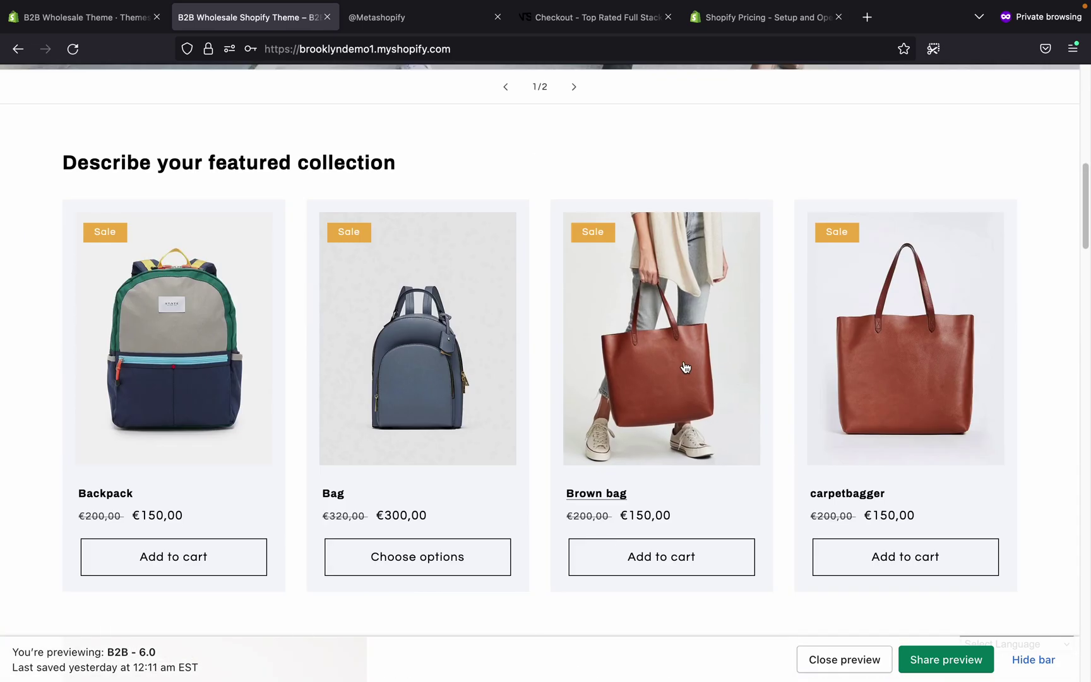
left_click(361, 260)
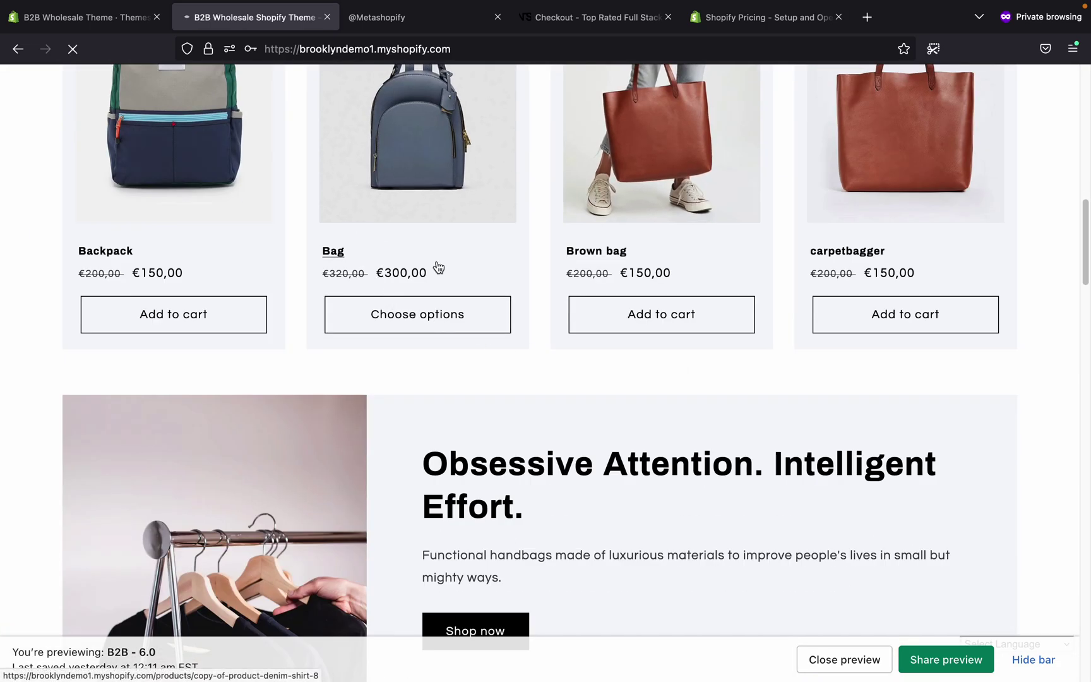
- Add one big grey Bag to the cart, and check the cart's order requirements with the preview bar hidden before closing it
scroll(751, 319, "down", 5)
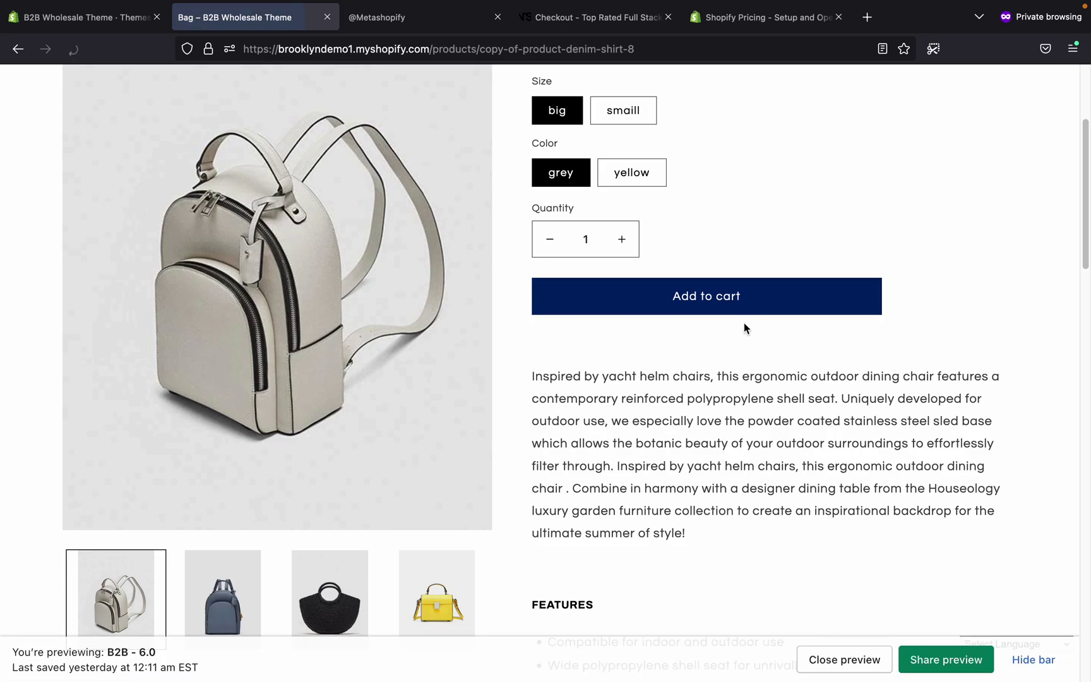
left_click(752, 308)
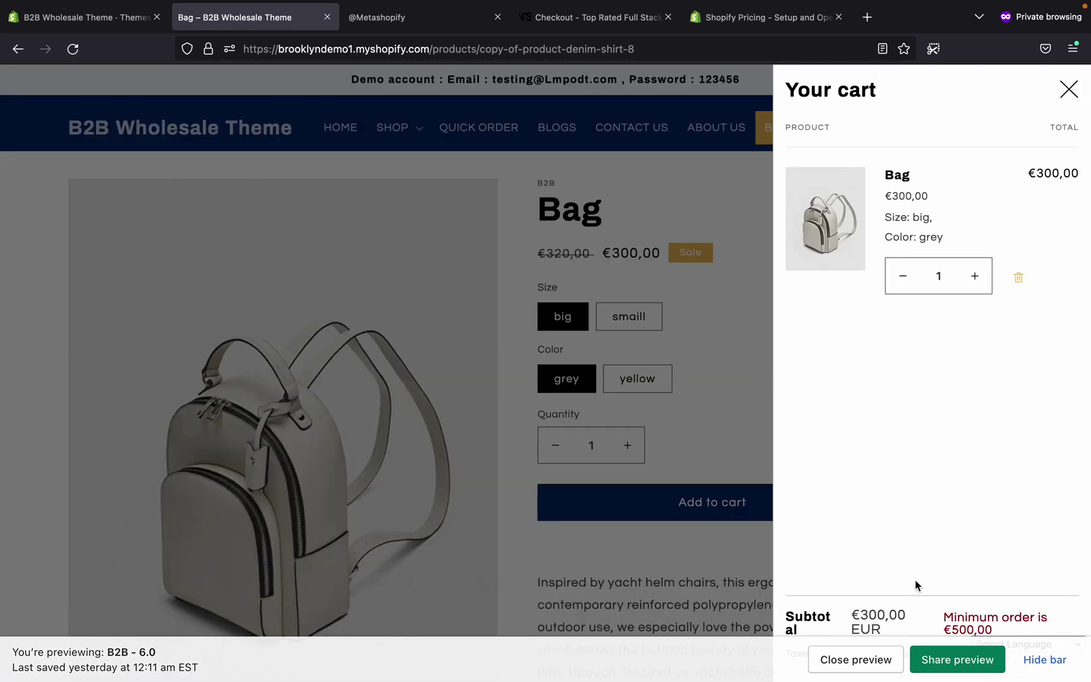
left_click(1027, 662)
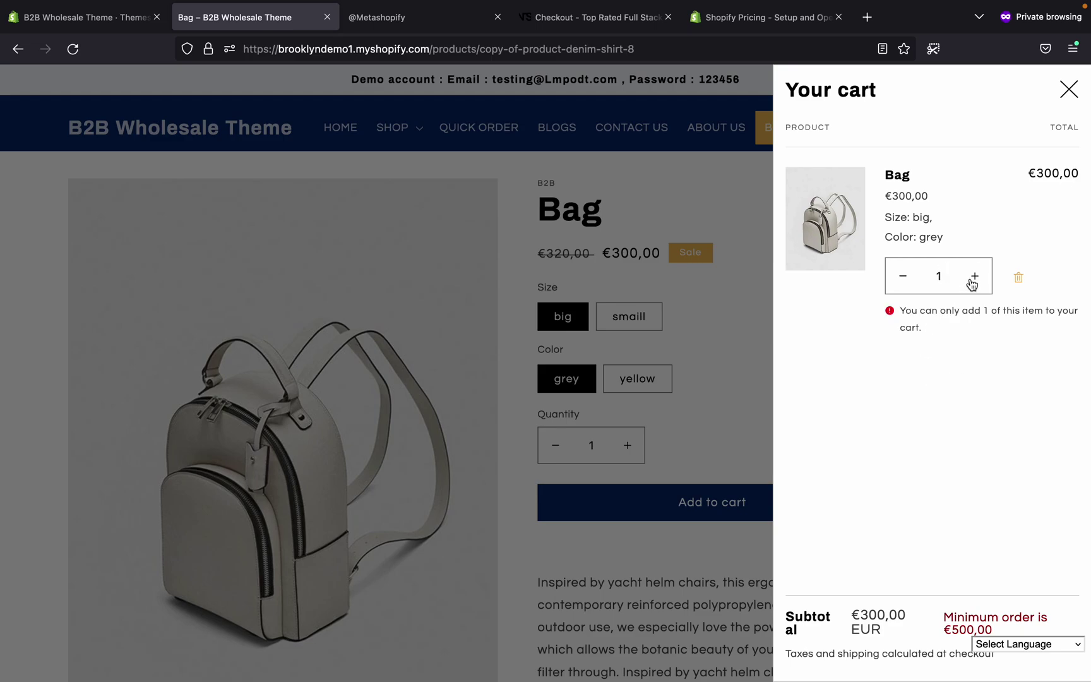
left_click(1068, 91)
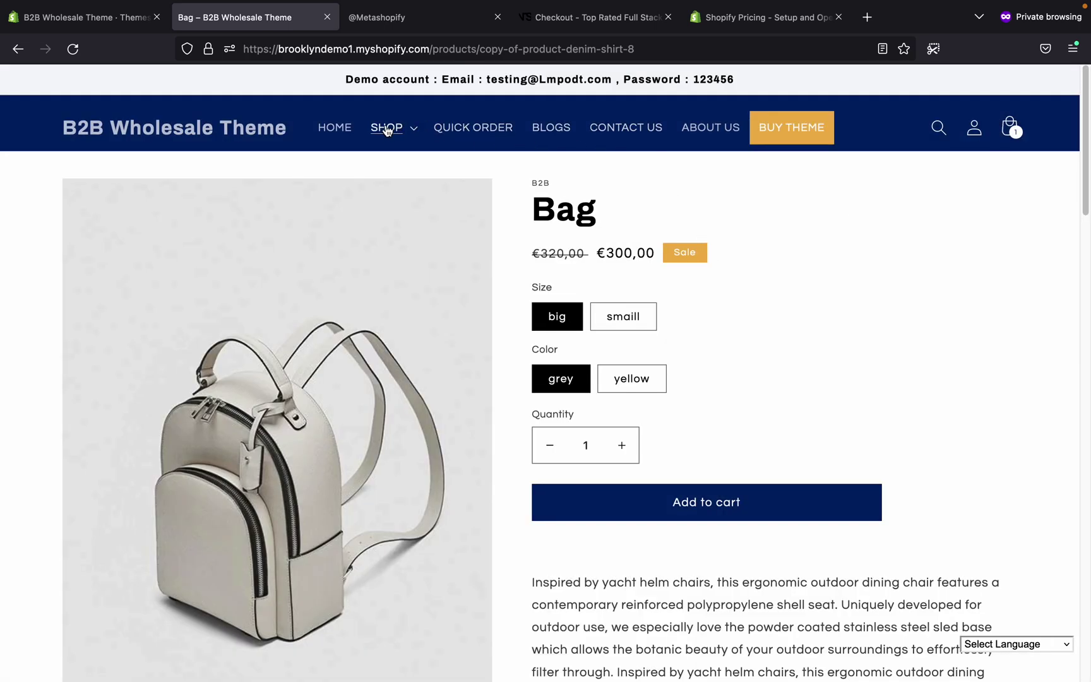
- Open the shop's Bags and Shirts collection
left_click(412, 136)
left_click(421, 205)
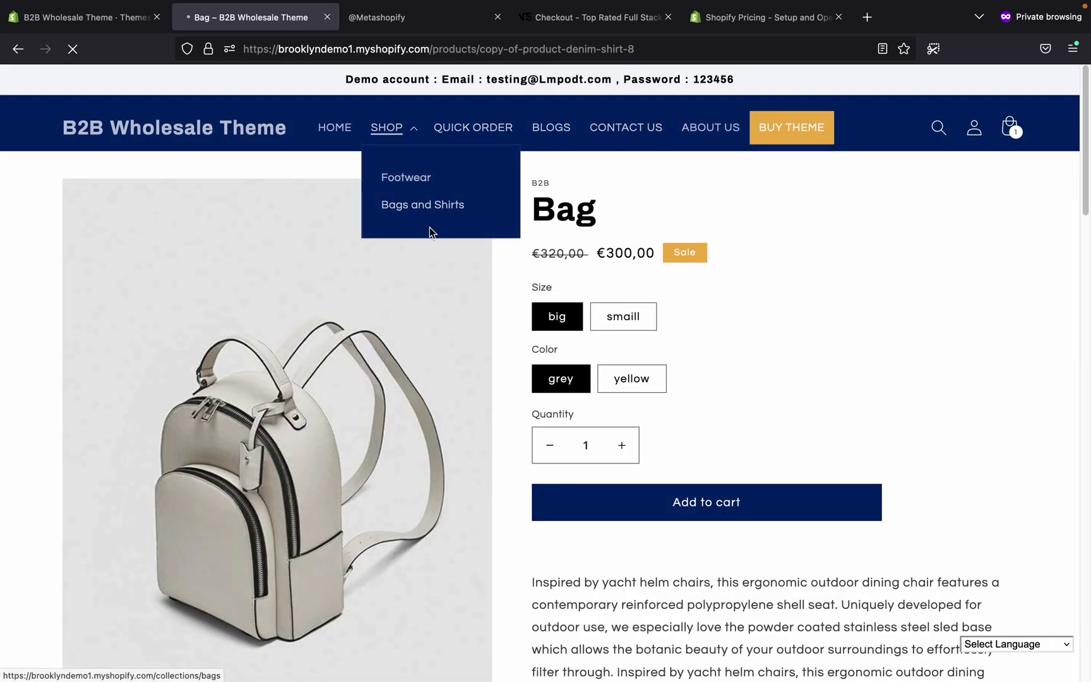
scroll(473, 345, "down", 4)
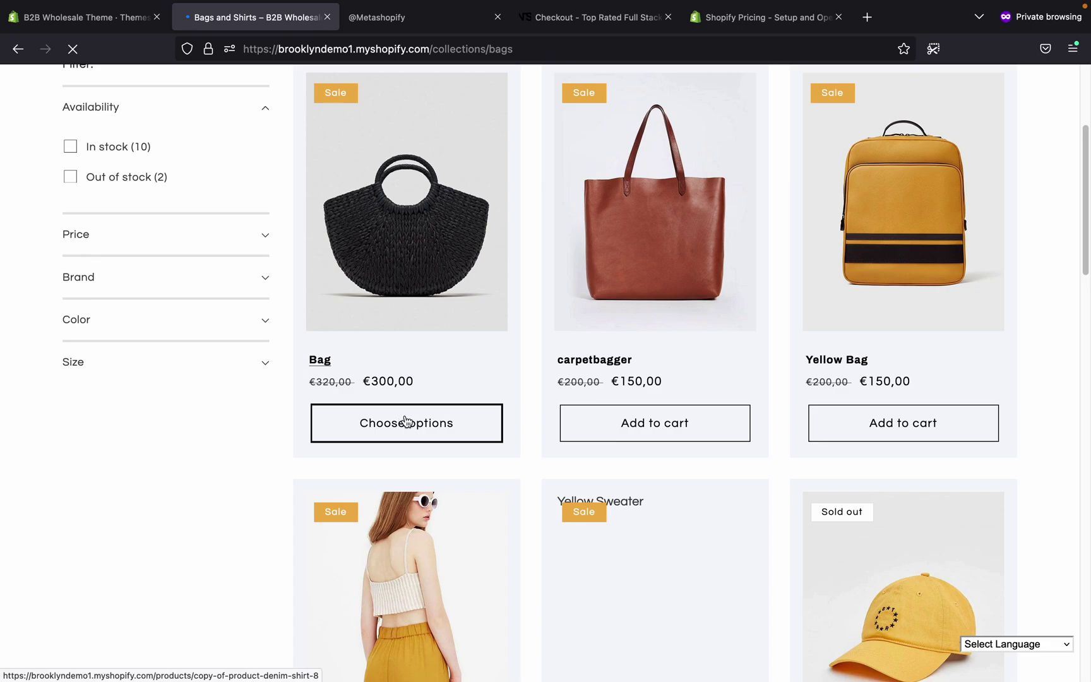
- Try to add another big grey Bag to the cart from its options popup, and close the popup
left_click(438, 440)
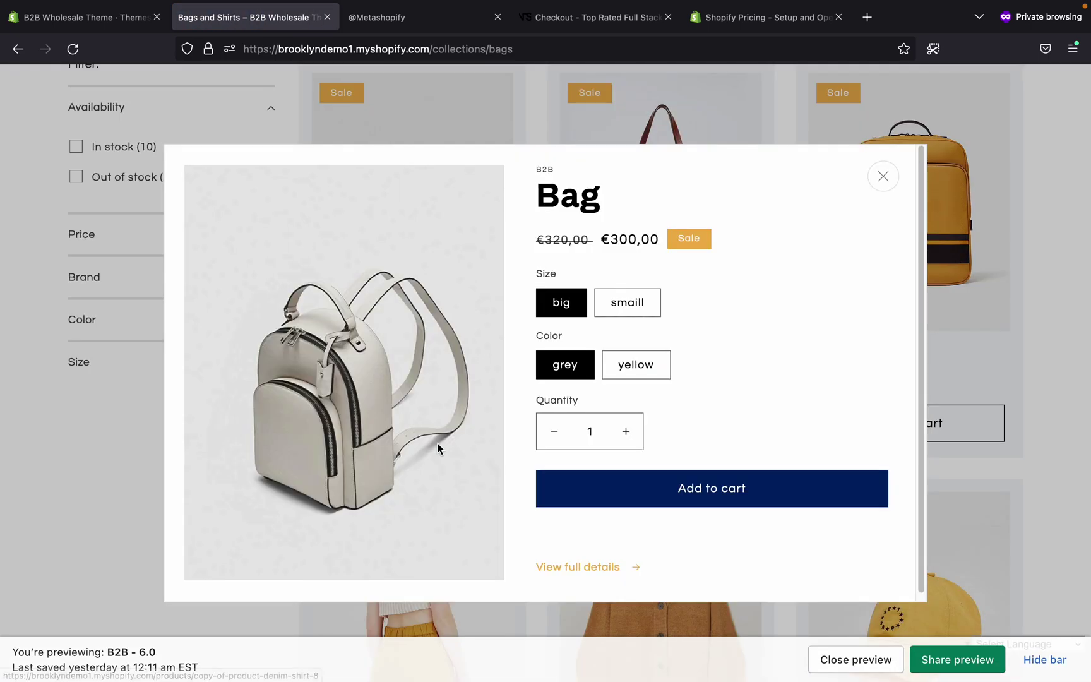
left_click(672, 486)
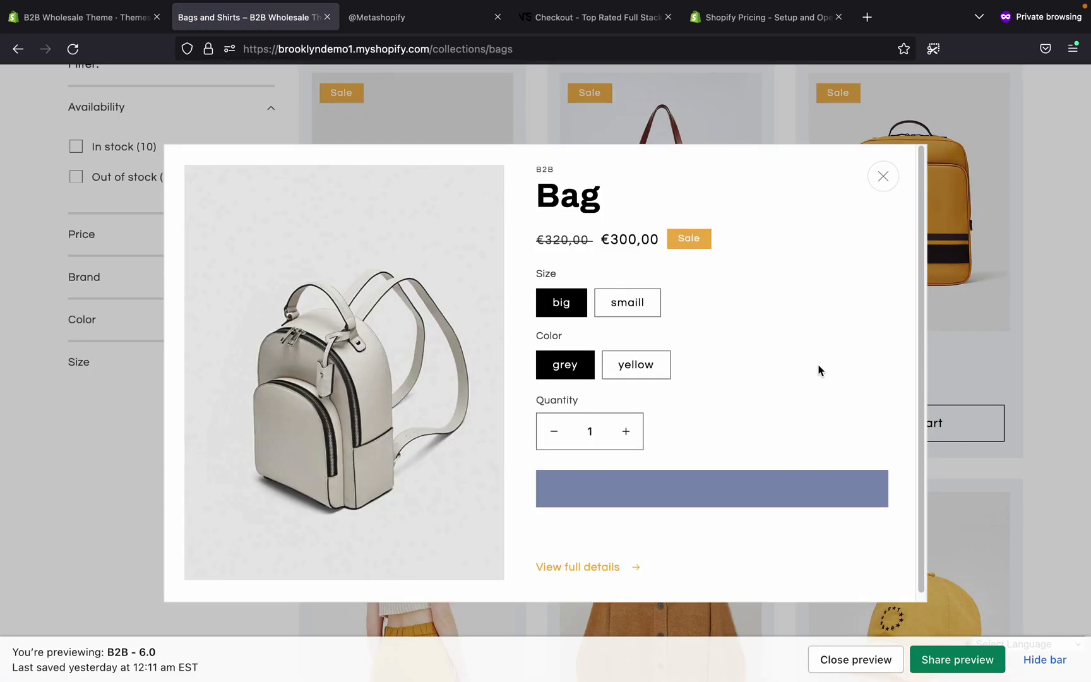
left_click(887, 178)
- Add the carpetbagger to the cart, set its quantity to 2, and close the cart with the preview bar hidden
left_click(657, 426)
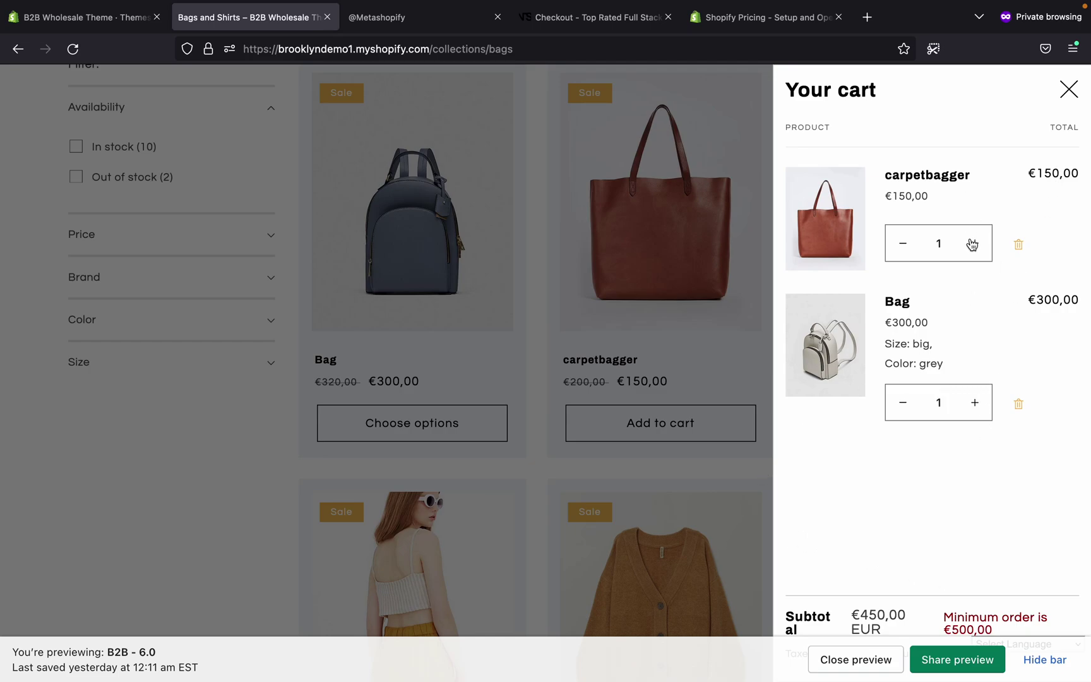
left_click(1039, 662)
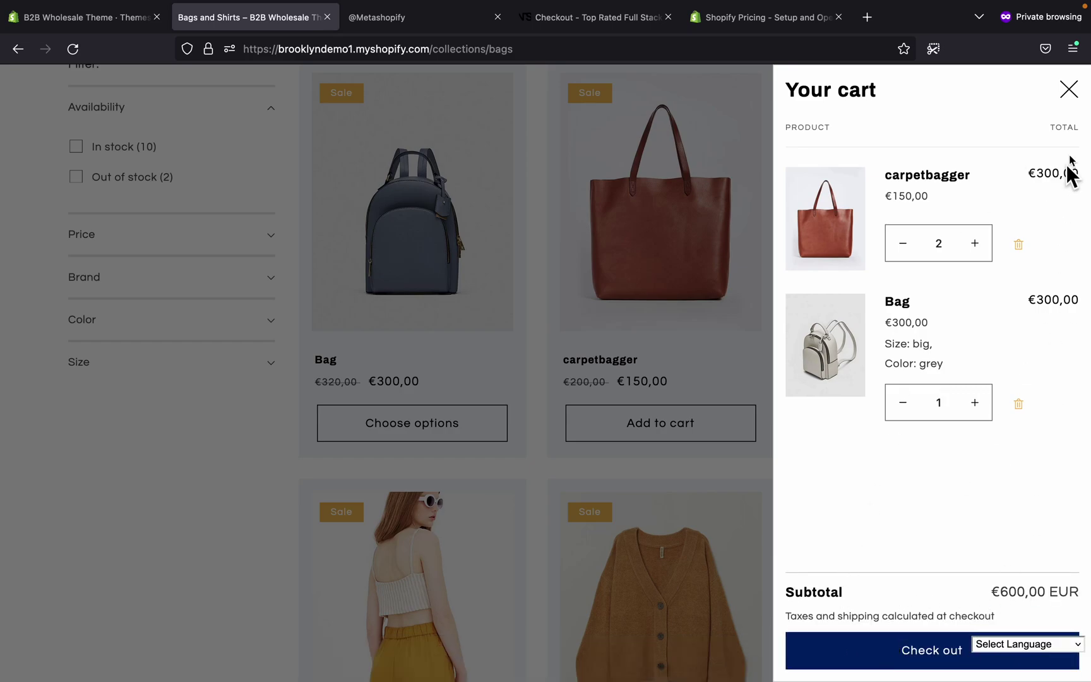
left_click(1069, 90)
- Reopen the cart to review its items and checkout option, close it, and look over the Bags and Shirts products
scroll(1009, 469, "up", 5)
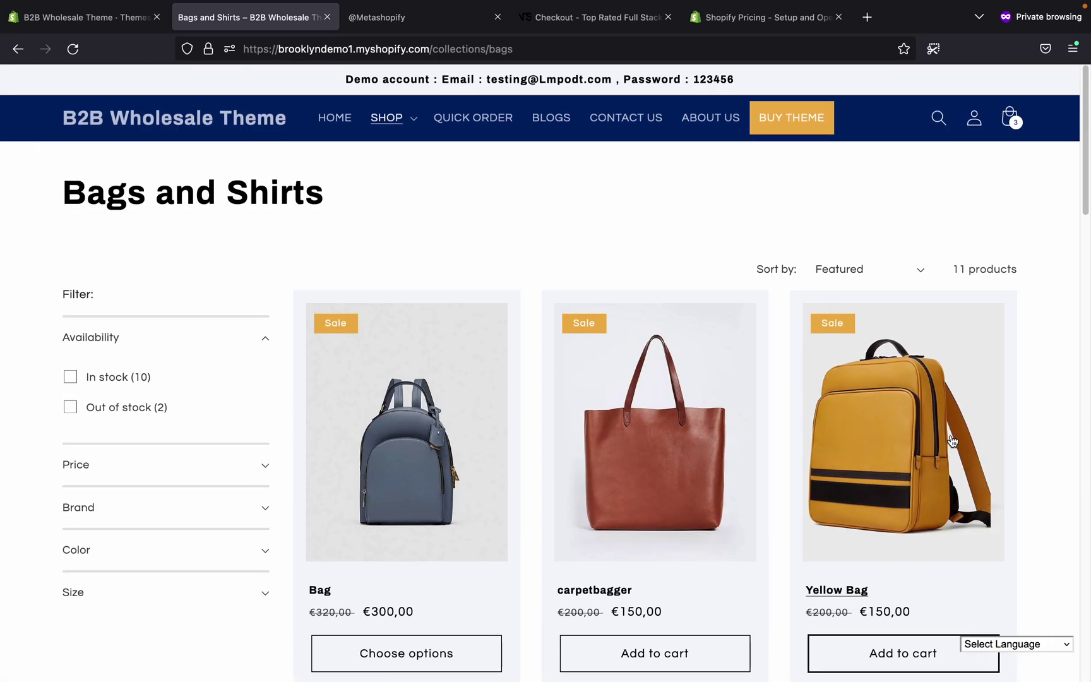
left_click(1010, 128)
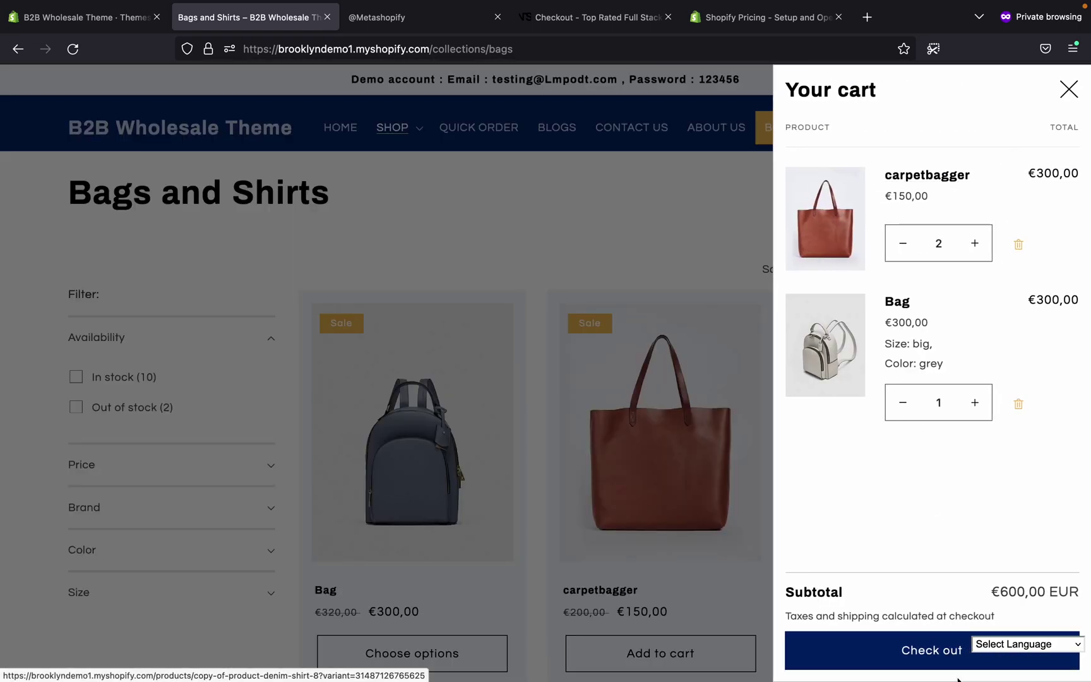
left_click(583, 260)
scroll(582, 278, "down", 3)
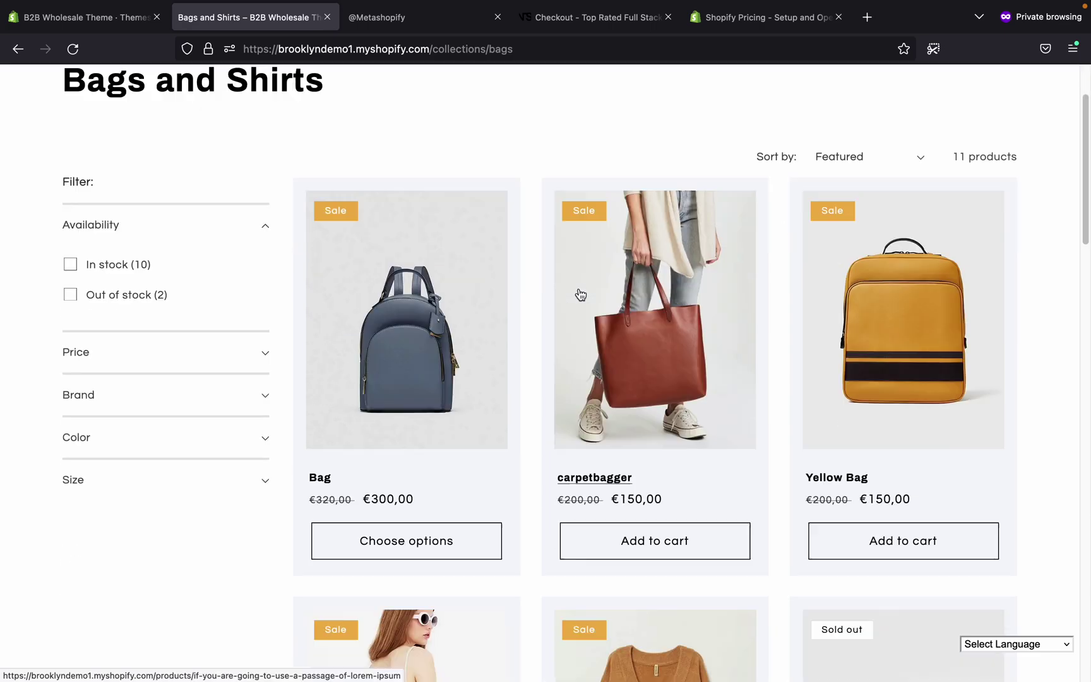
scroll(524, 264, "up", 3)
scroll(526, 265, "down", 5)
scroll(525, 265, "up", 5)
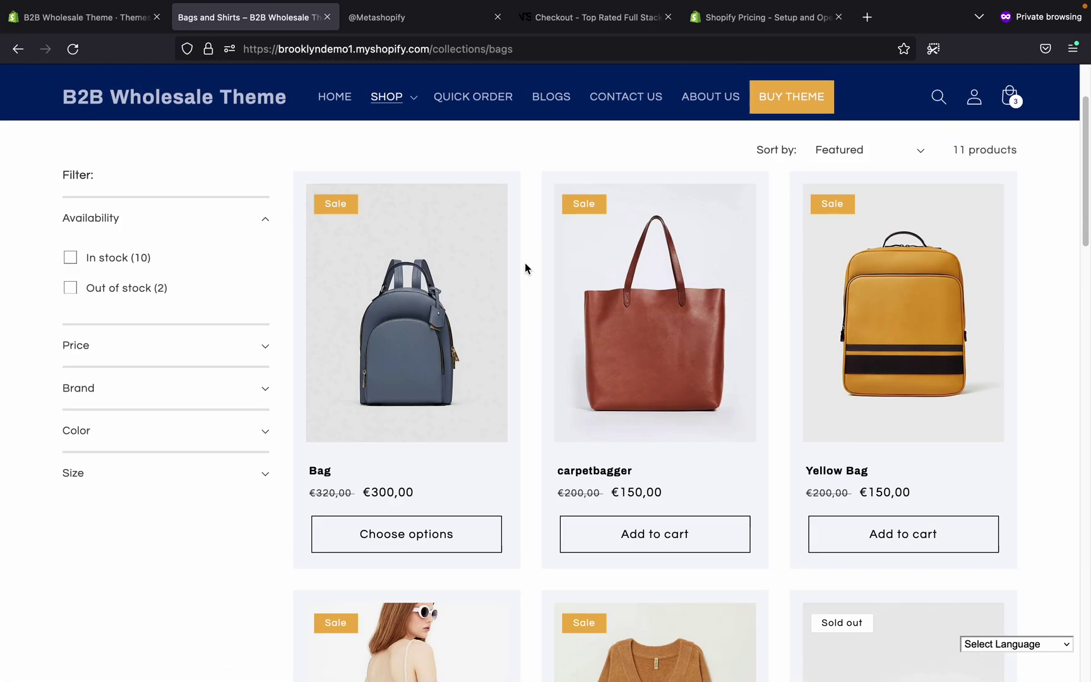
- Open the Quick Order Form and expand the Yellow Sweater's variants
left_click(490, 131)
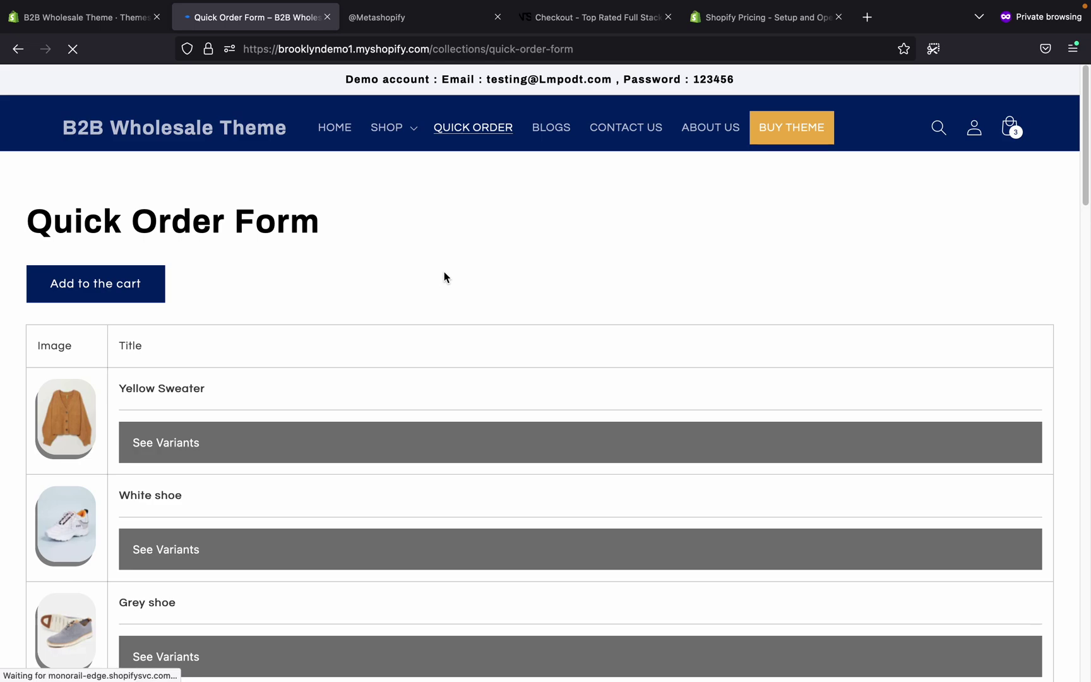
scroll(415, 277, "down", 2)
left_click(346, 360)
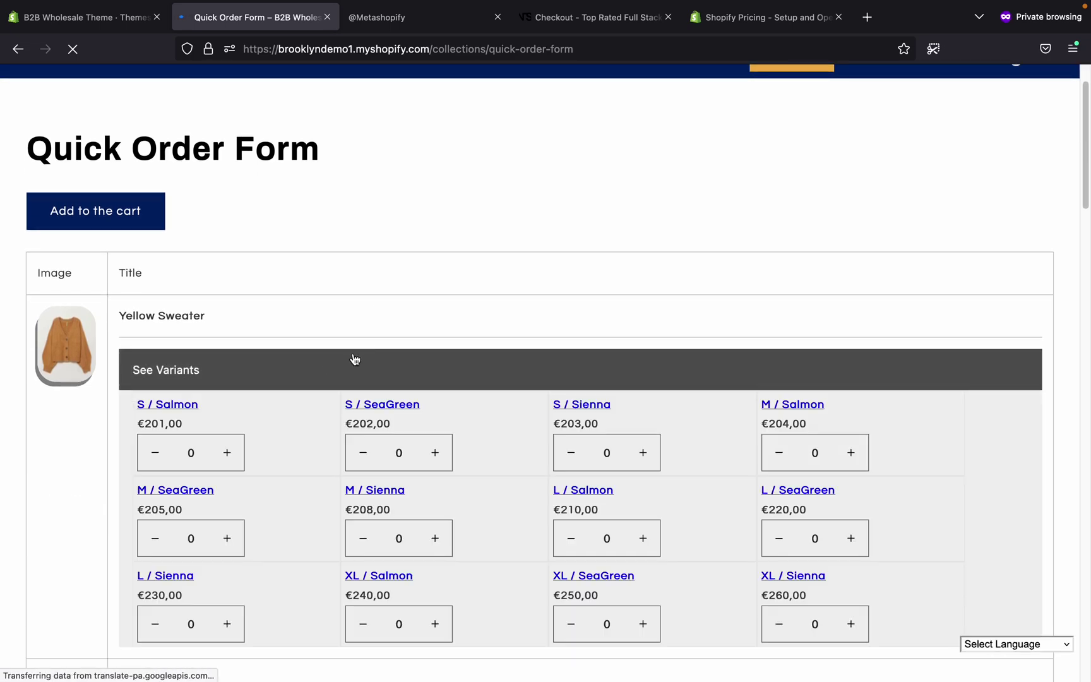
- Set the Yellow Sweater's S / SeaGreen and M / Sienna quantities to 1 each and add them to the cart
scroll(346, 358, "down", 4)
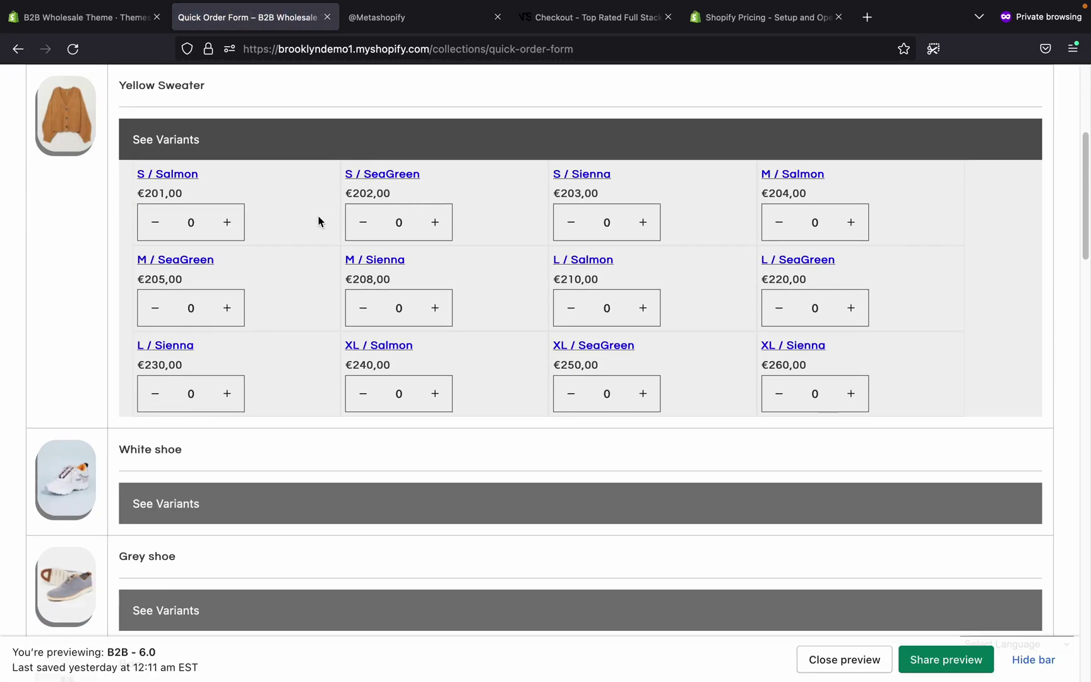
scroll(484, 331, "down", 1)
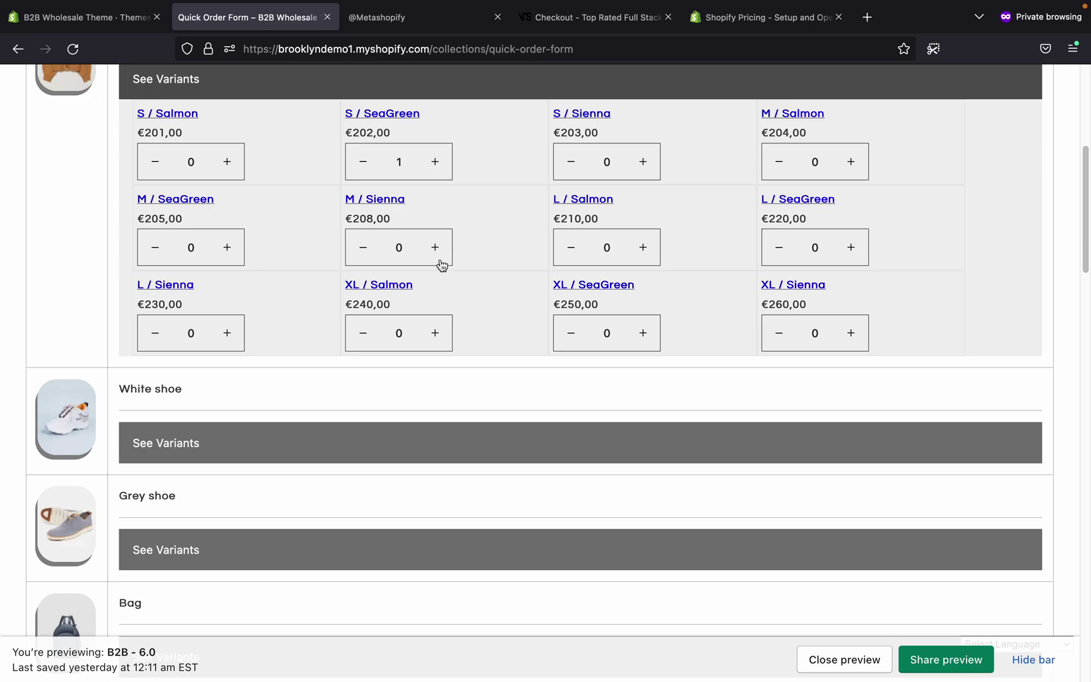
scroll(429, 354, "down", 20)
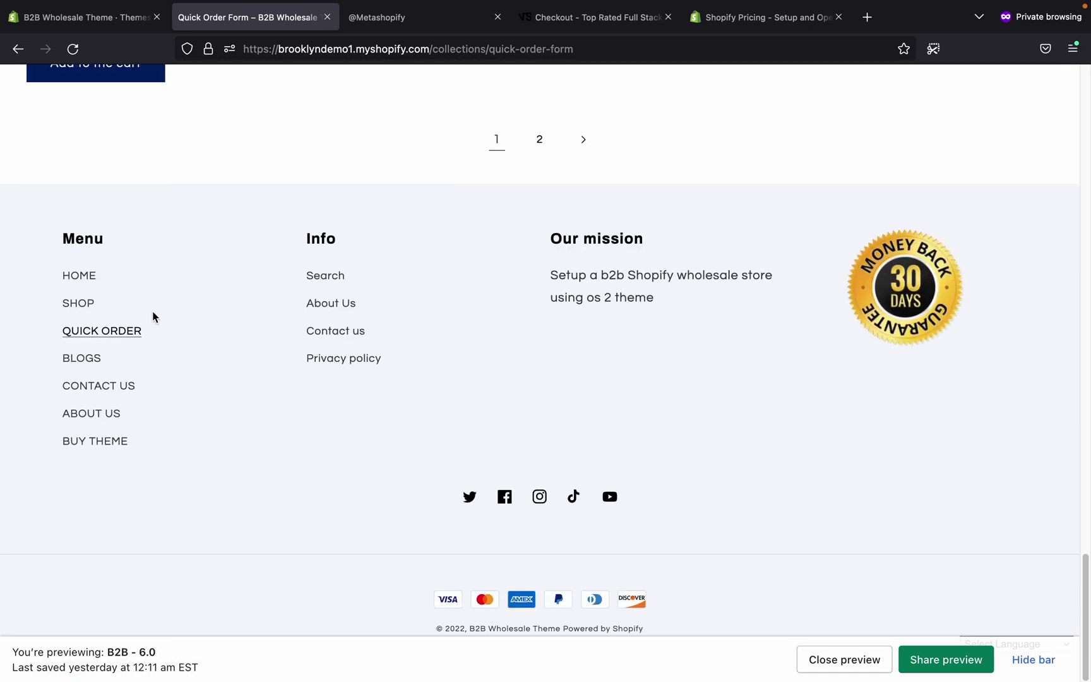
scroll(139, 354, "up", 5)
left_click(143, 410)
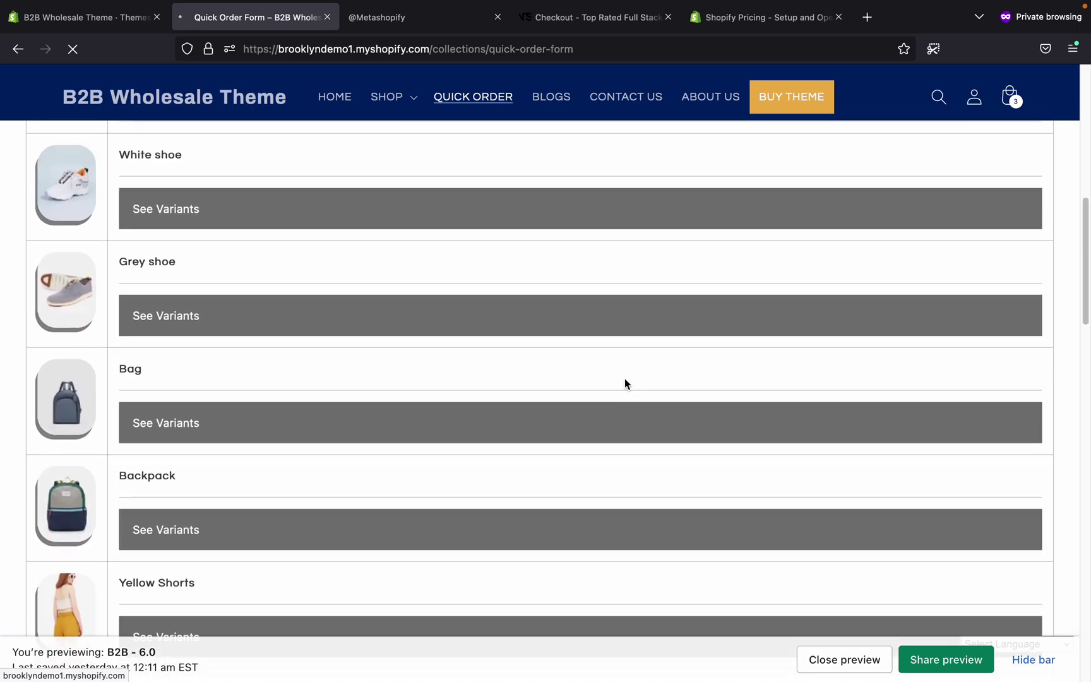
- Examine the shopping cart page's items, quantities, prices and subtotal
scroll(615, 383, "down", 8)
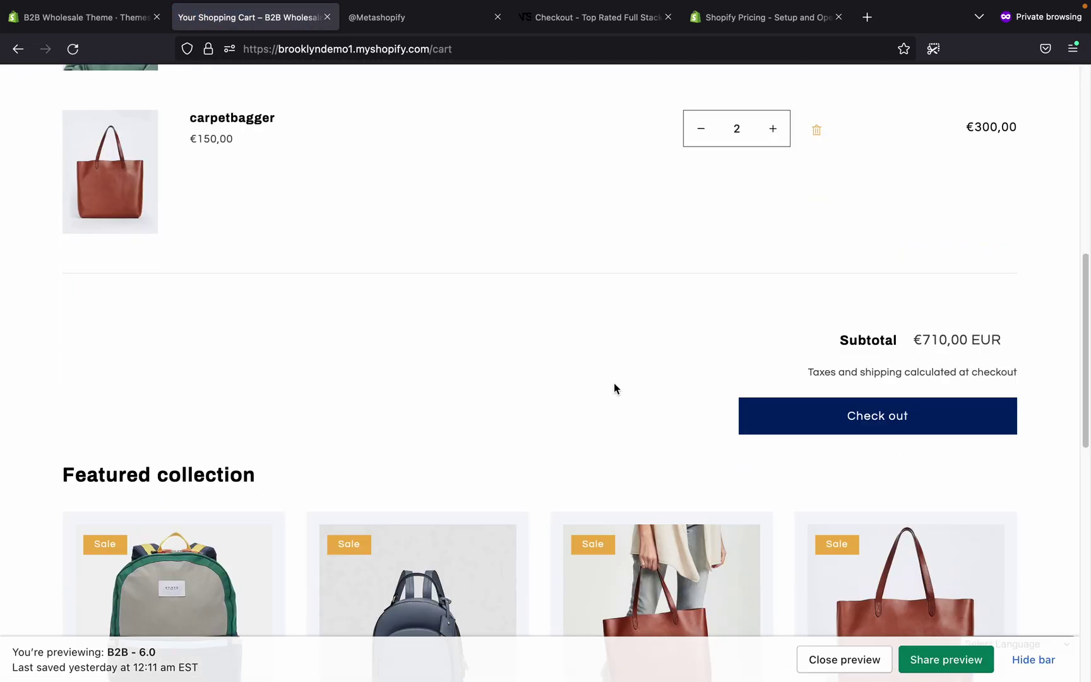
scroll(614, 384, "up", 4)
scroll(614, 383, "up", 2)
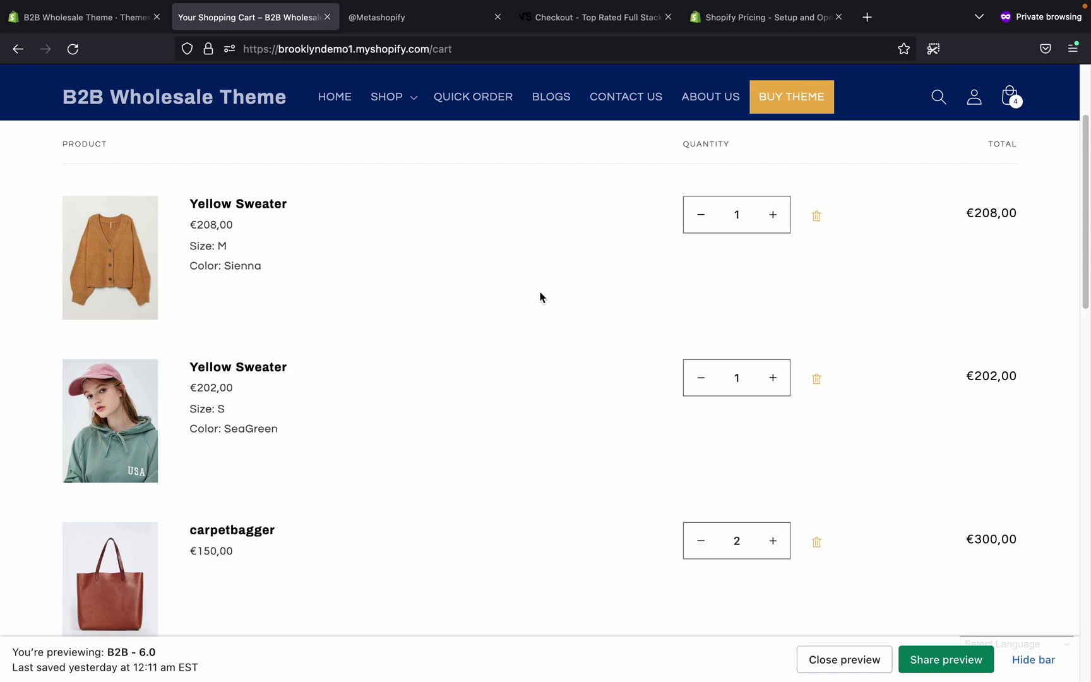
scroll(541, 298, "up", 2)
scroll(540, 302, "down", 5)
scroll(675, 385, "up", 4)
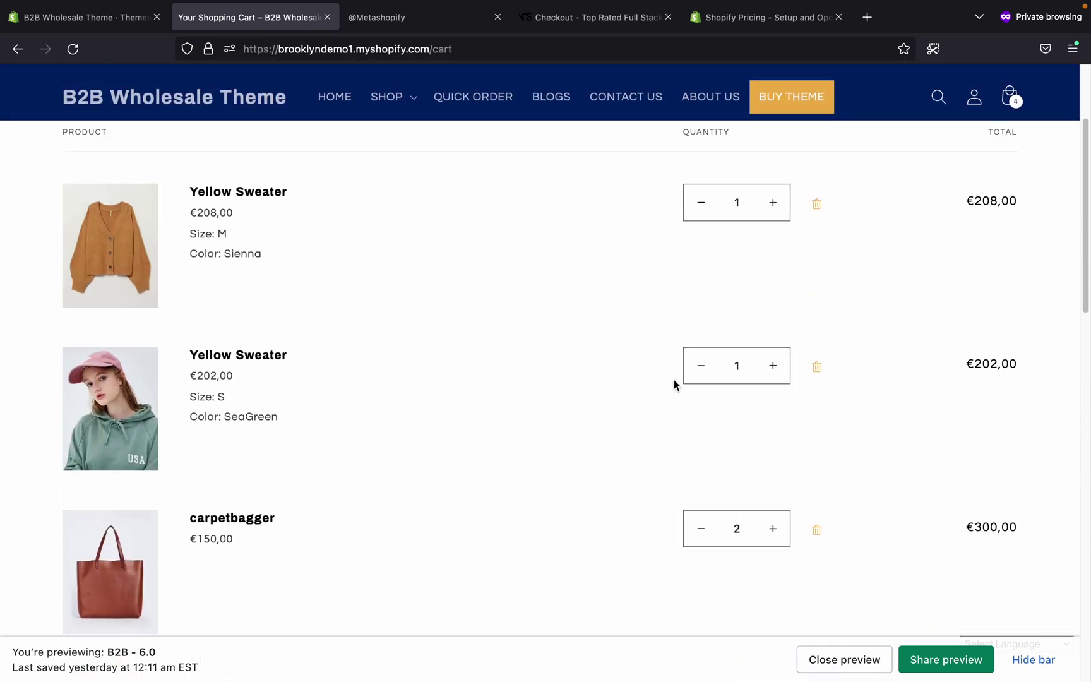
- Empty the cart by removing the M / Sienna Yellow Sweater, the carpetbagger and the S / SeaGreen Yellow Sweater
scroll(671, 372, "down", 7)
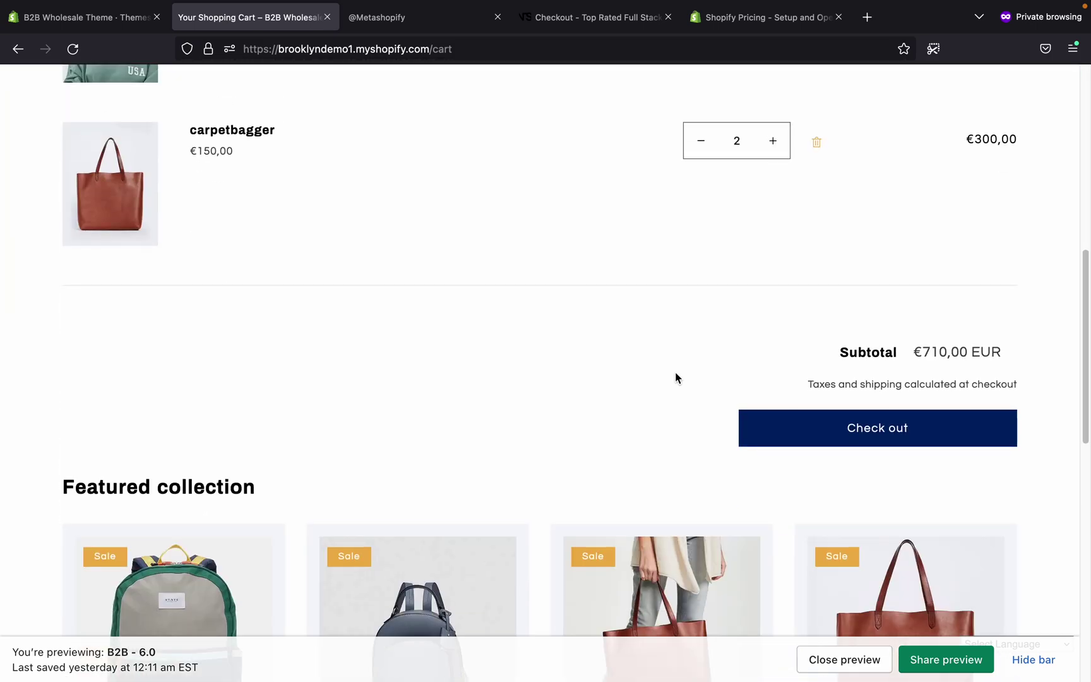
scroll(855, 478, "down", 5)
scroll(802, 471, "up", 10)
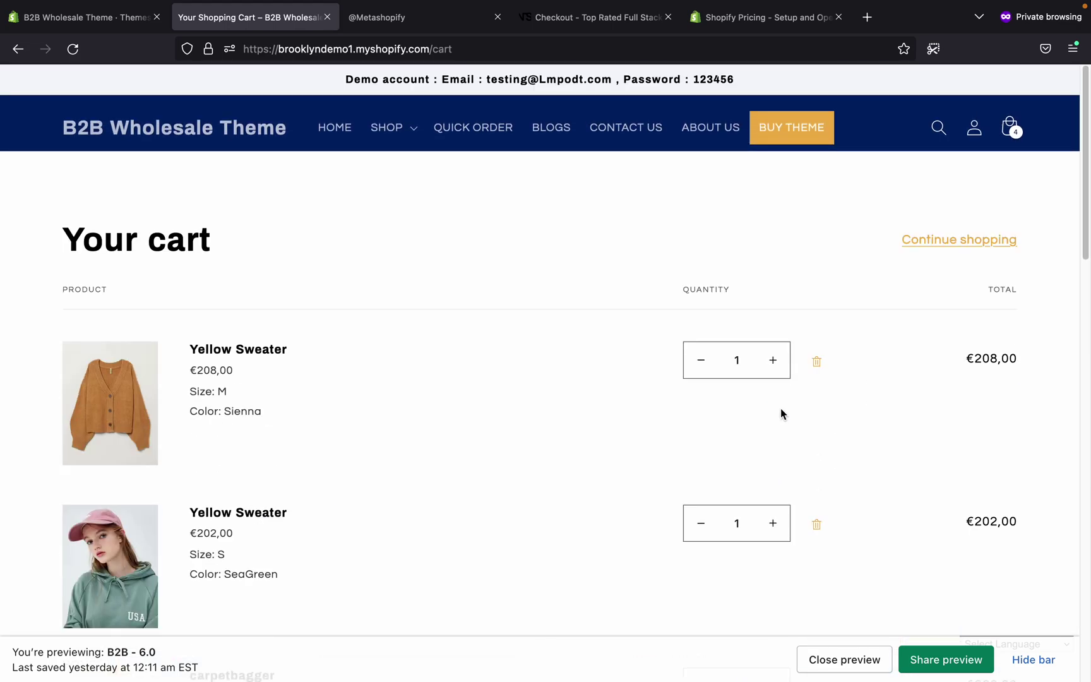
left_click(817, 362)
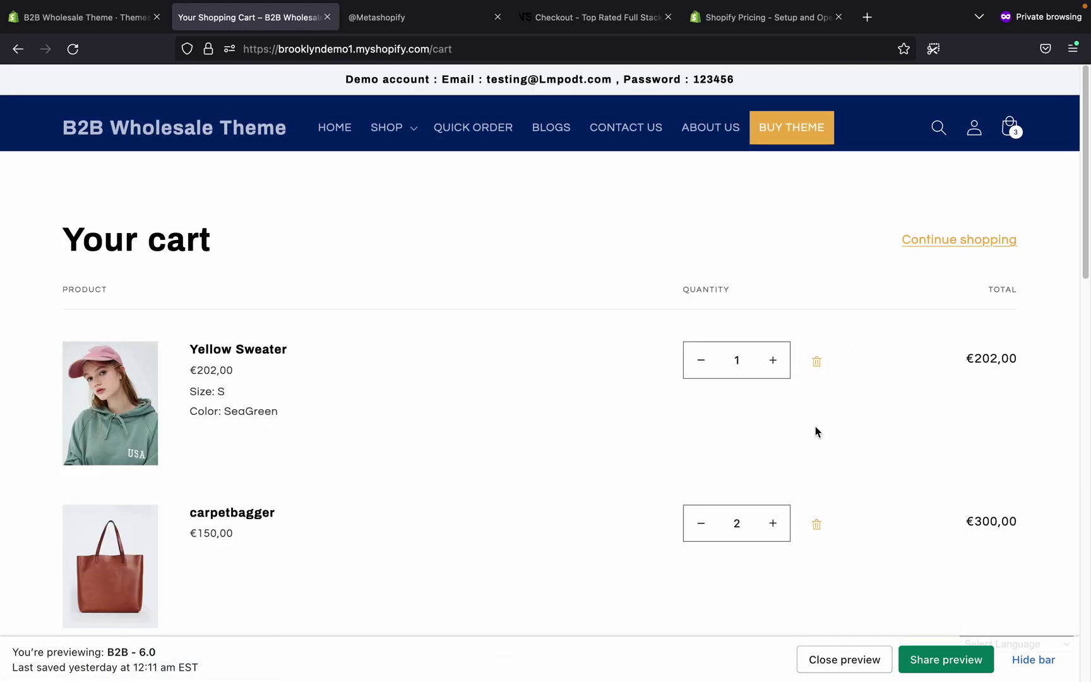
scroll(819, 354, "down", 3)
scroll(821, 379, "down", 2)
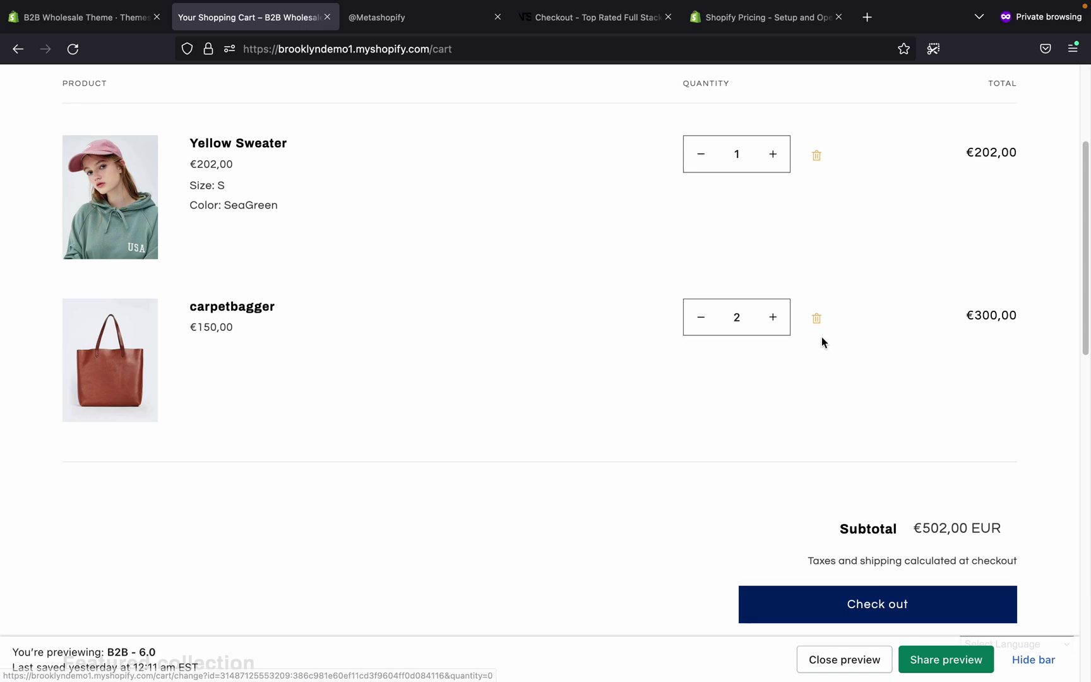
left_click(819, 323)
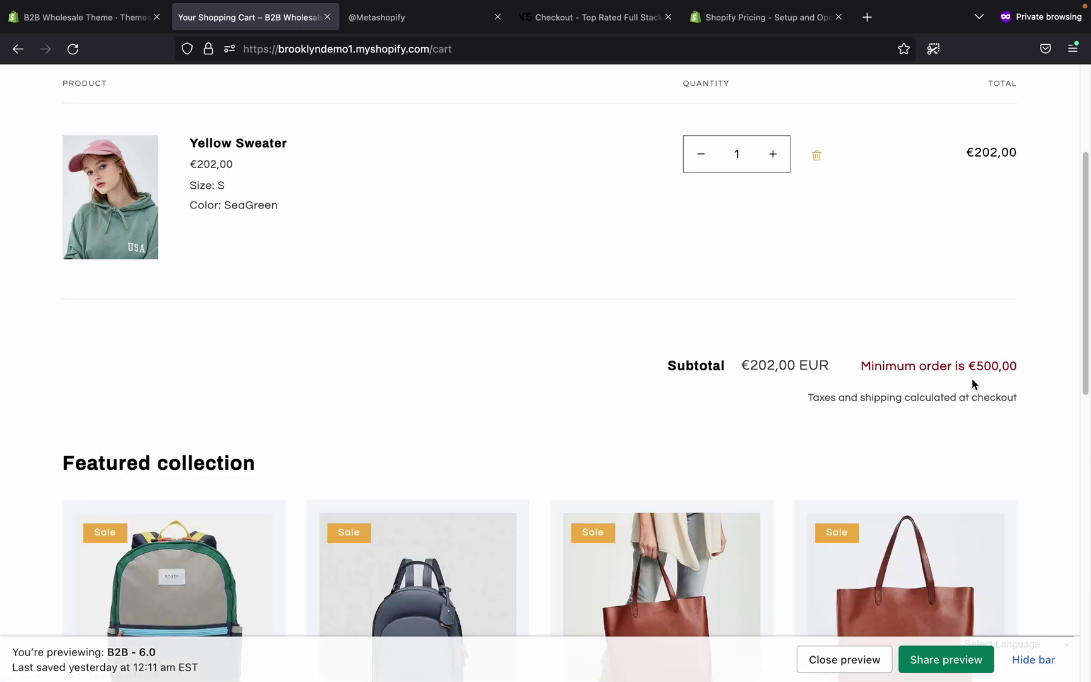
scroll(735, 401, "up", 3)
left_click(816, 302)
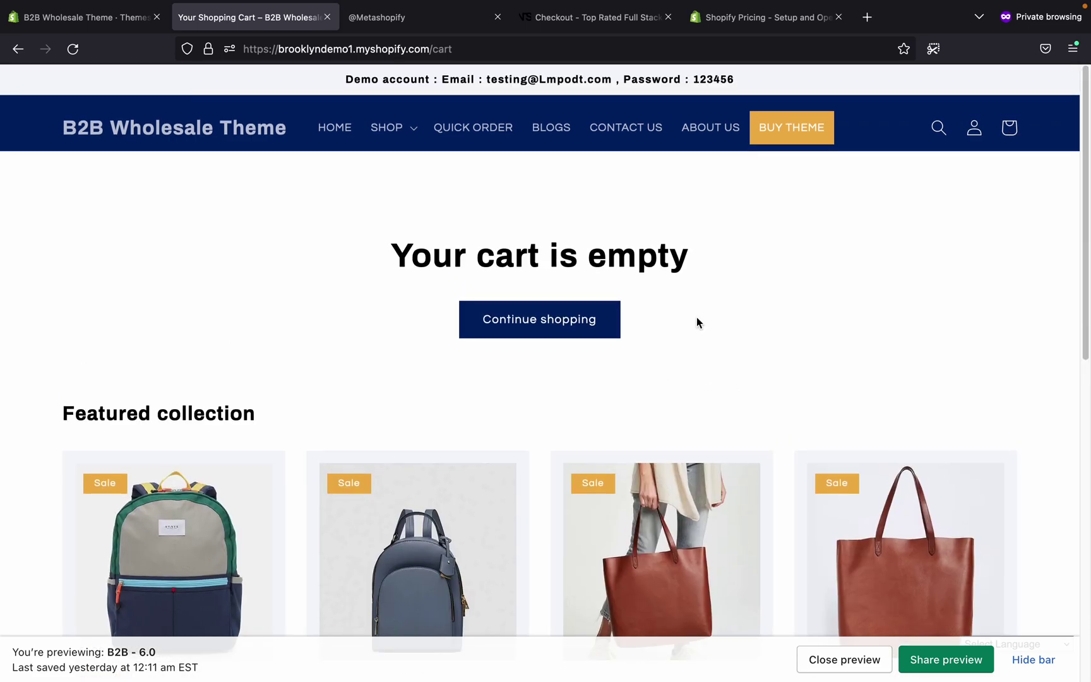
- Log out of the customer account and look over the store's home page
left_click(974, 129)
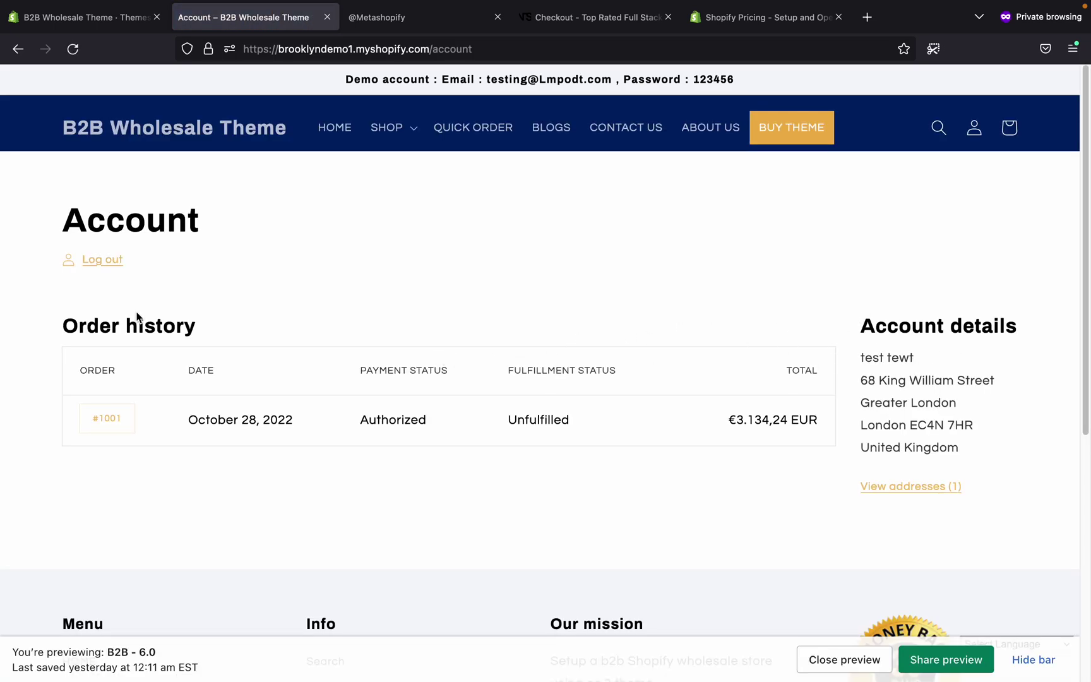
left_click(102, 260)
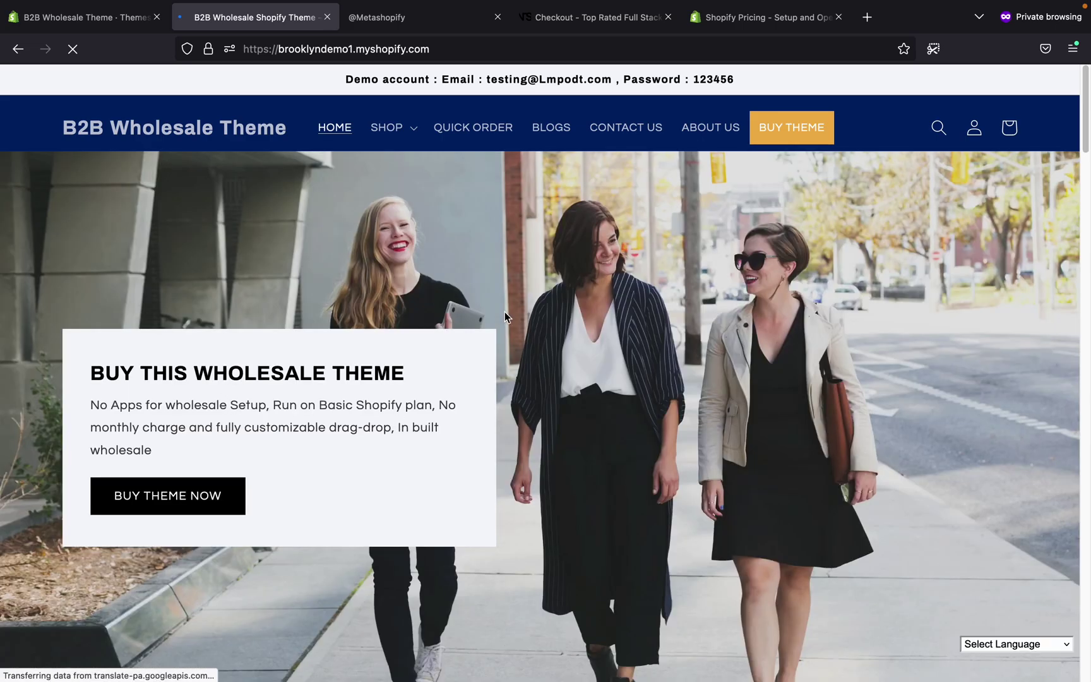
scroll(505, 316, "down", 5)
scroll(502, 315, "down", 15)
scroll(504, 341, "up", 15)
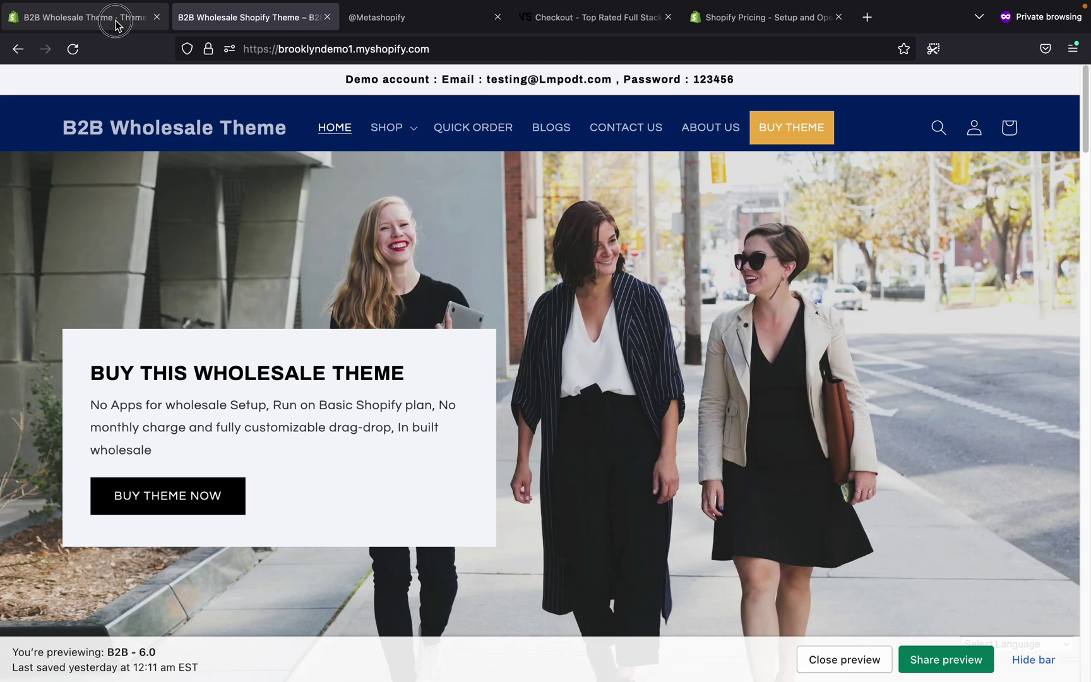
- Return to the Shopify admin, open the B2B - 6.0 theme for customization and review its home page sections
left_click(116, 20)
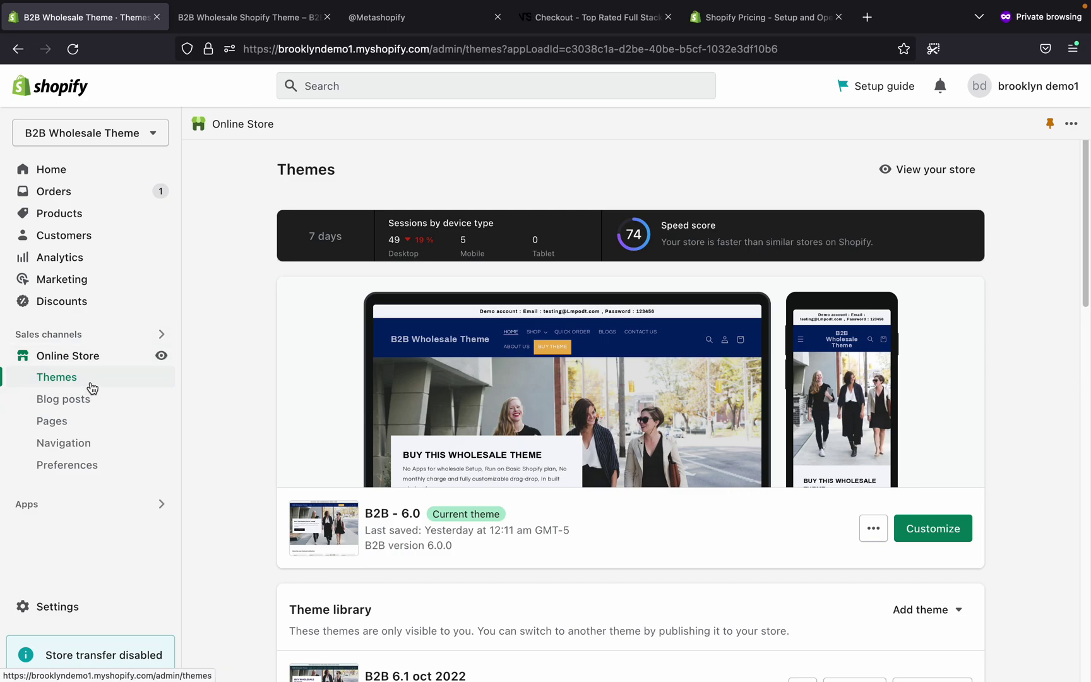
left_click(905, 538)
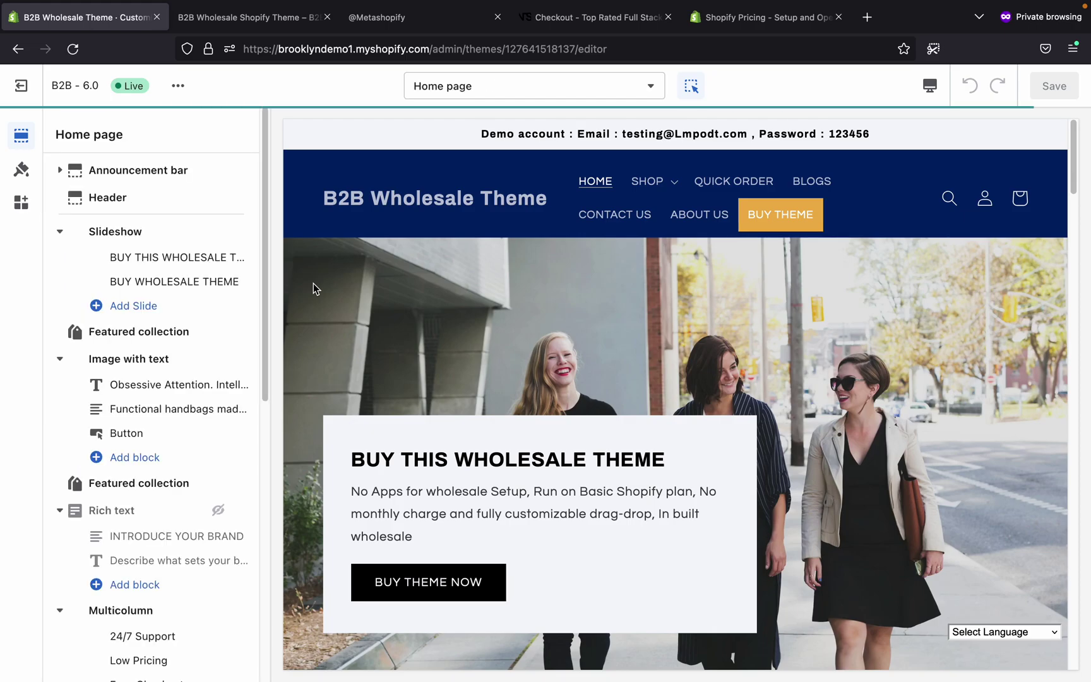
scroll(236, 368, "down", 6)
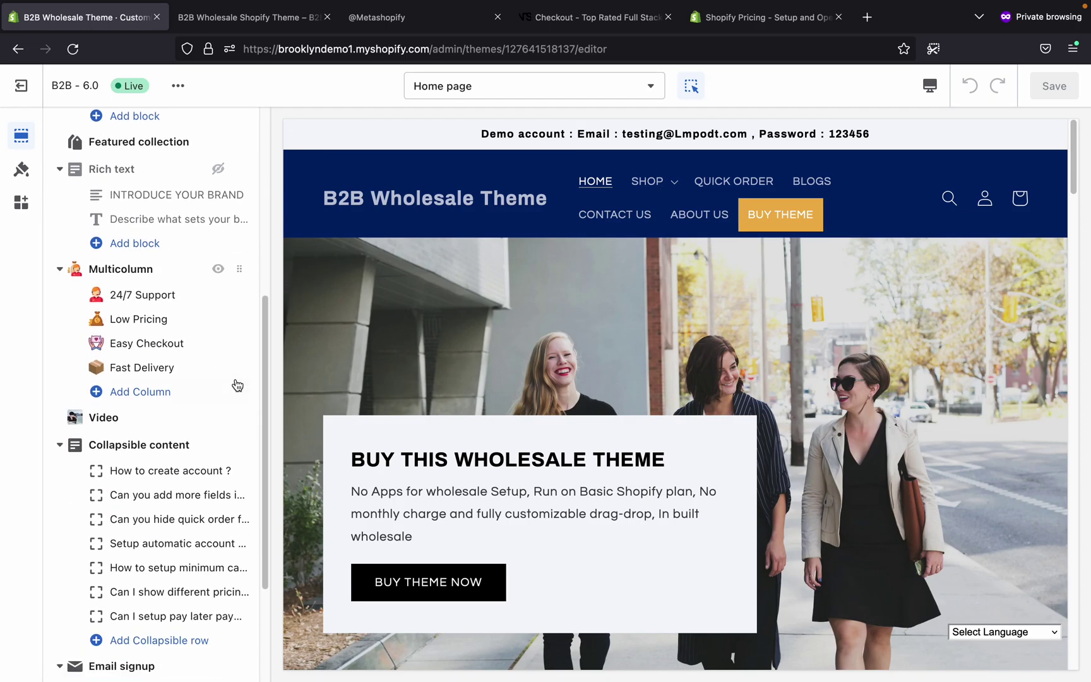
scroll(207, 440, "down", 2)
scroll(200, 419, "up", 5)
scroll(199, 415, "down", 5)
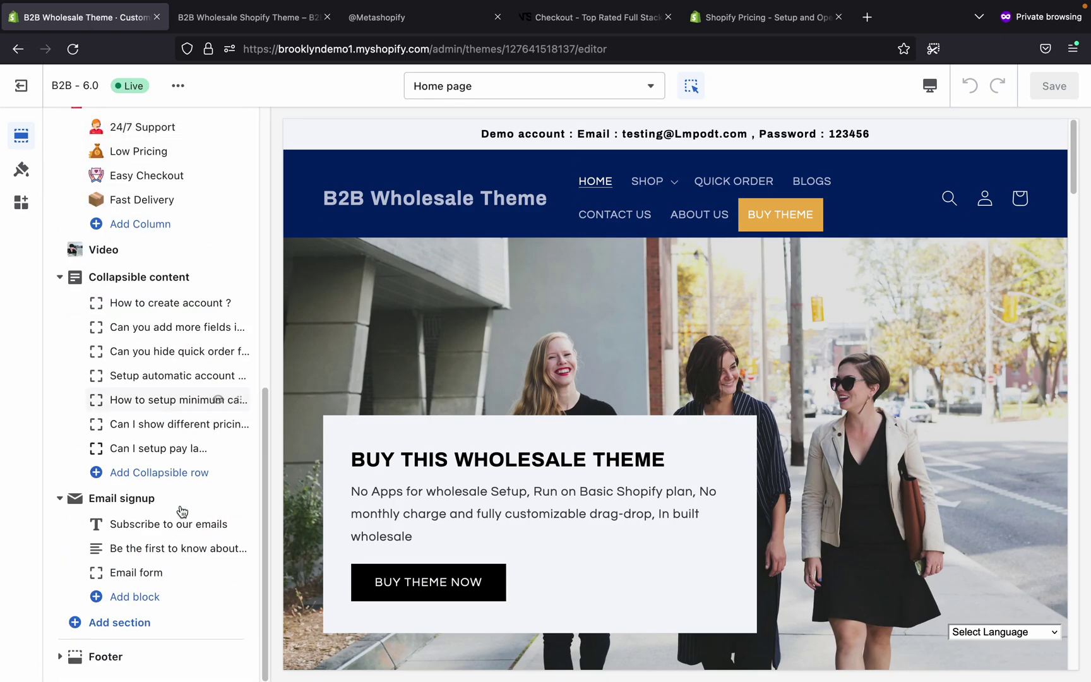
- Add a Multicolumn section below Email signup on the home page and check it in the preview
left_click(166, 632)
scroll(338, 549, "down", 2)
left_click(337, 564)
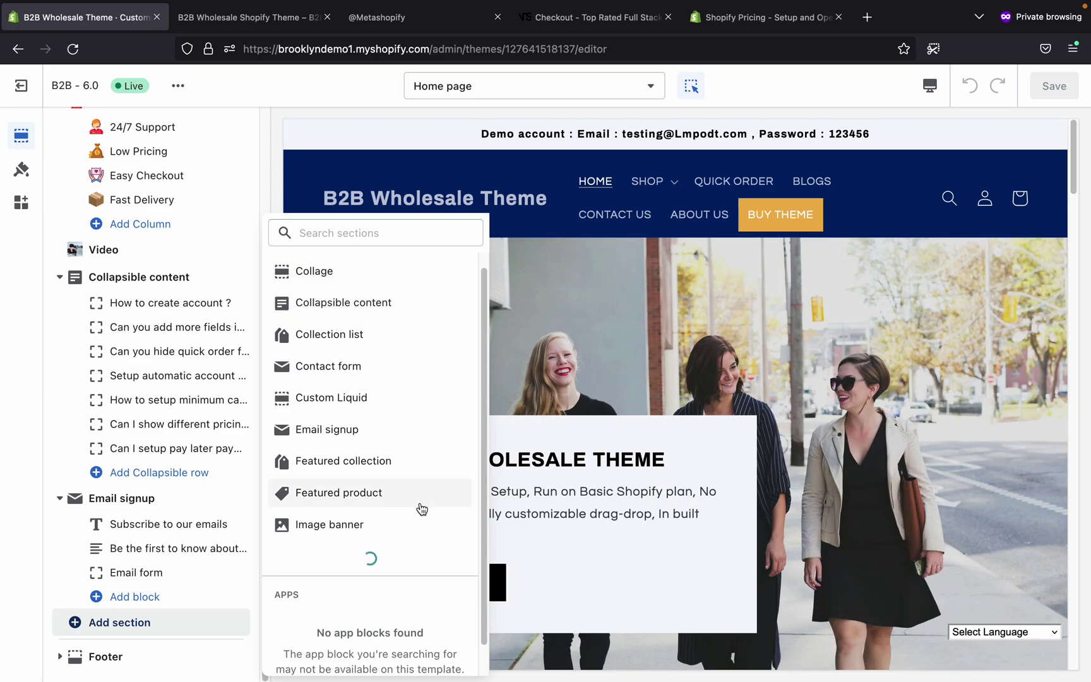
scroll(382, 452, "up", 2)
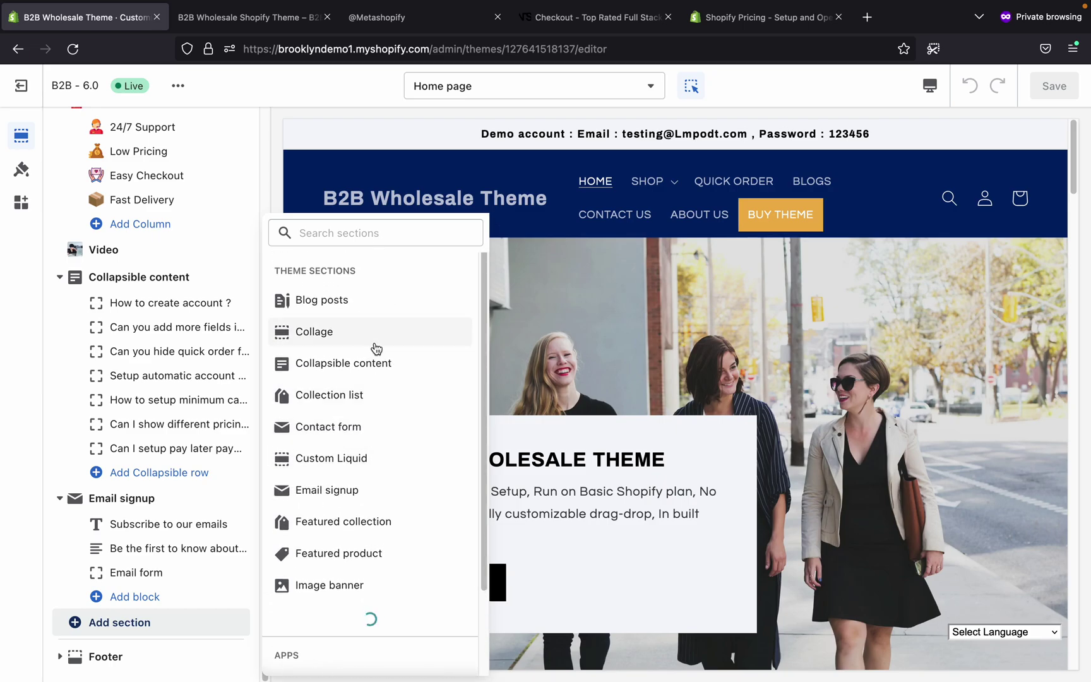
scroll(375, 556, "down", 1)
scroll(375, 556, "down", 5)
left_click(388, 401)
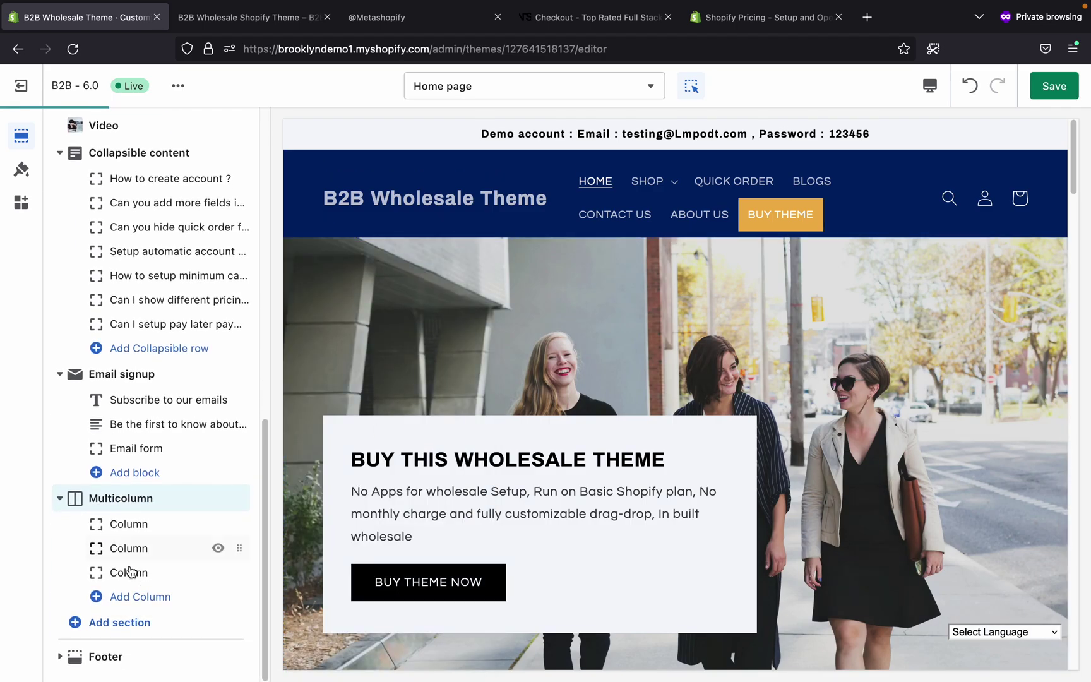
scroll(599, 370, "up", 6)
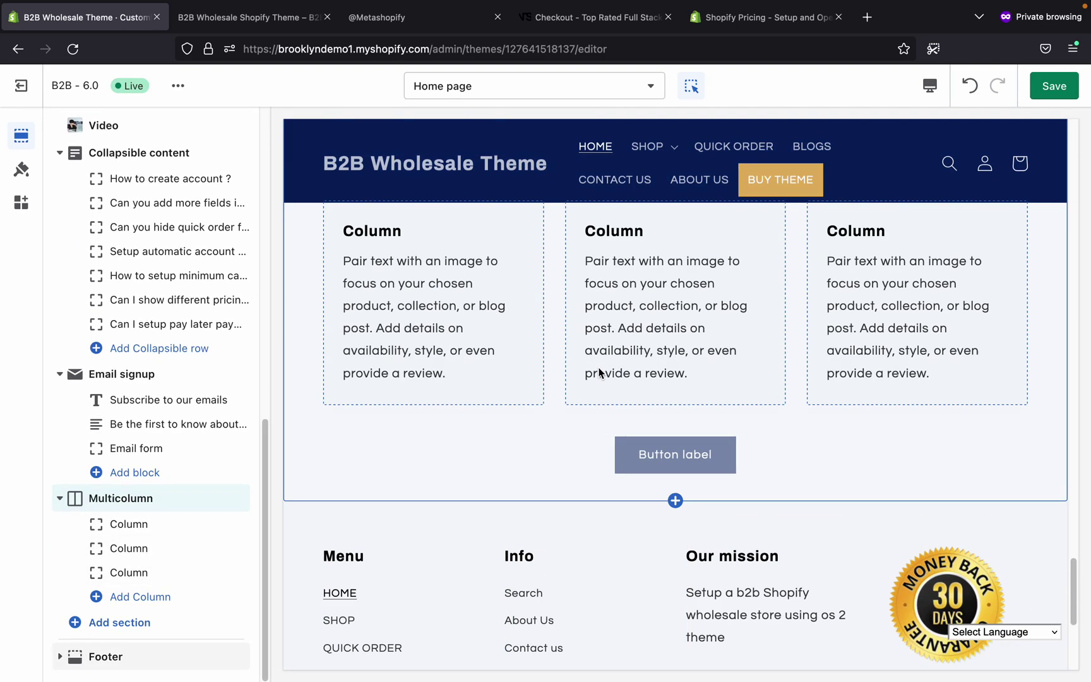
scroll(615, 404, "up", 2)
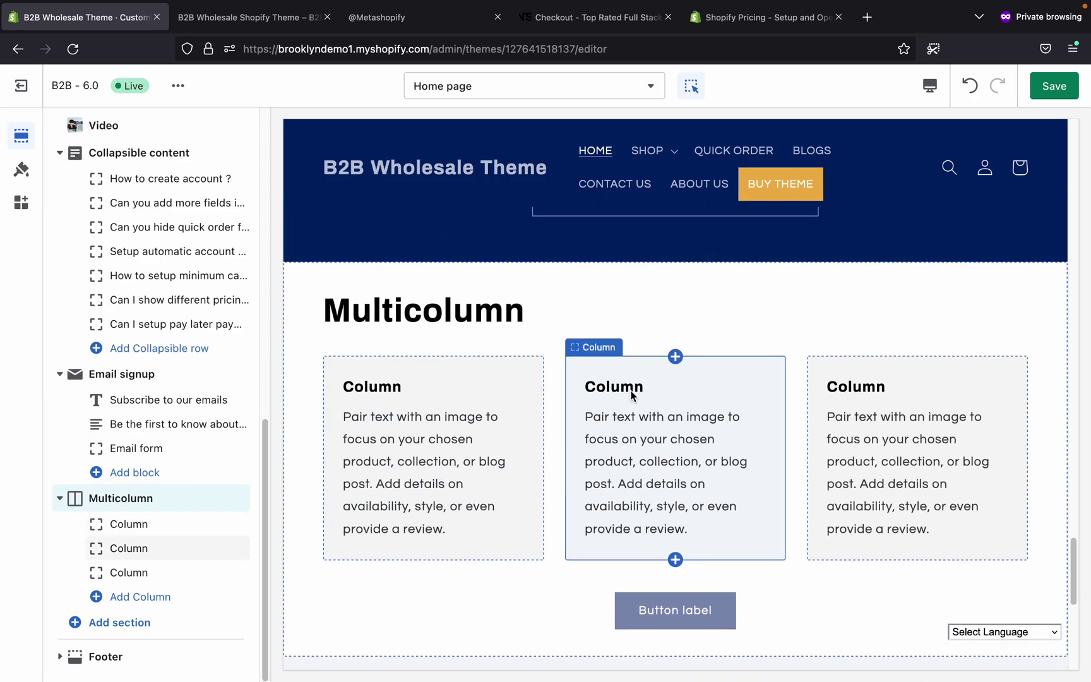
- Remove the first column of the new Multicolumn section and delete the whole section
left_click(163, 524)
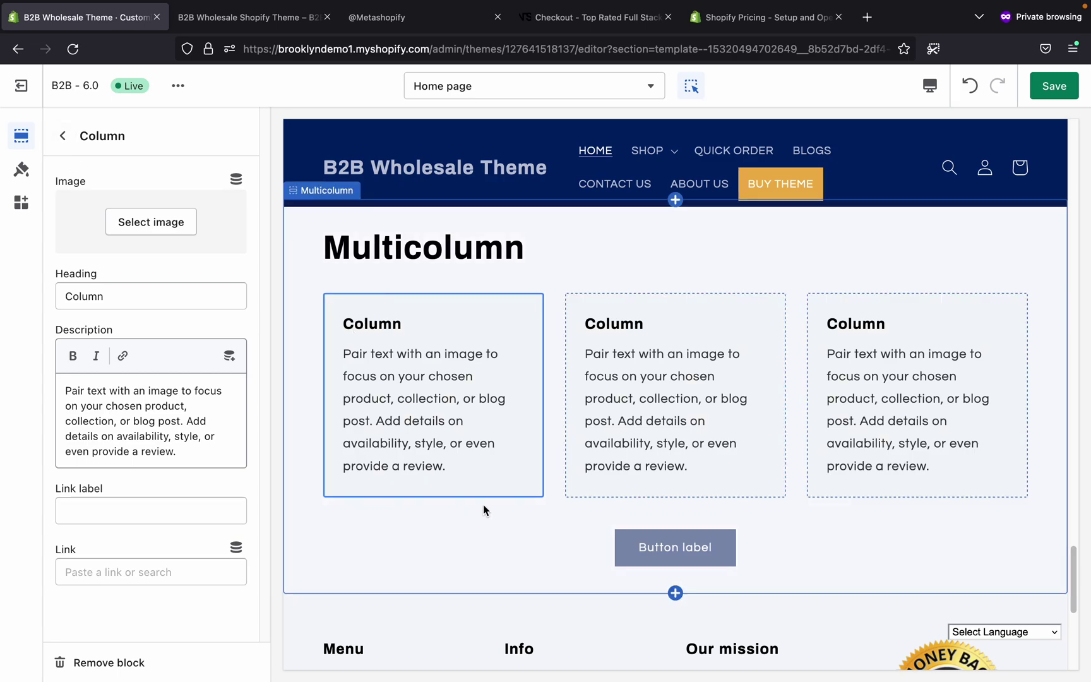
scroll(556, 404, "up", 5)
scroll(565, 409, "down", 3)
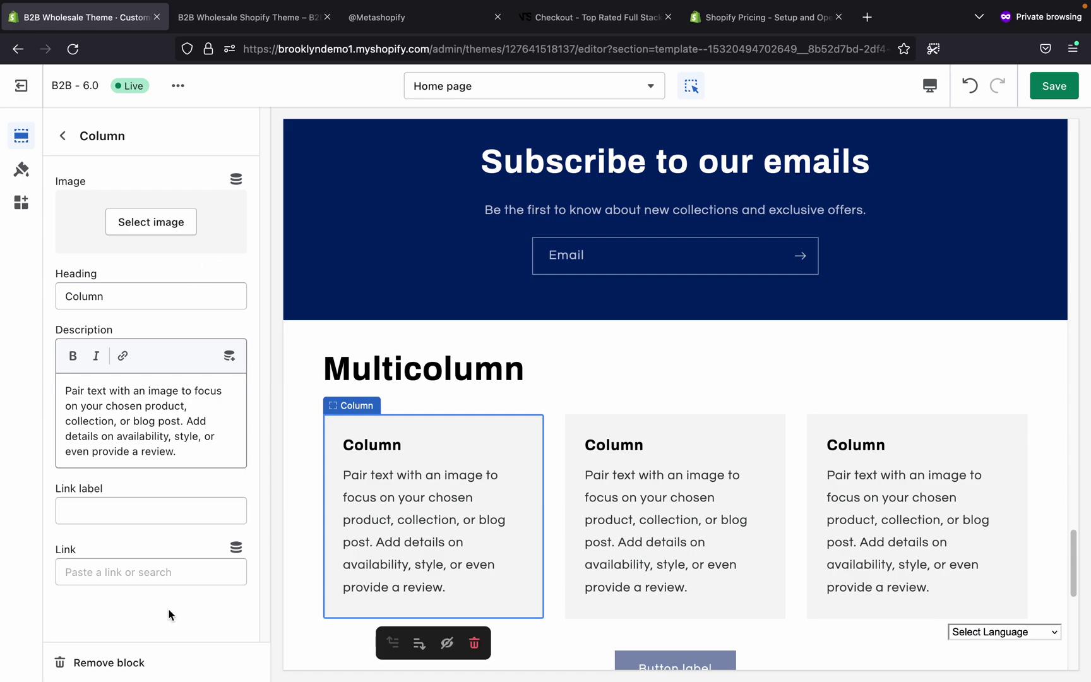
left_click(98, 661)
scroll(653, 403, "up", 6)
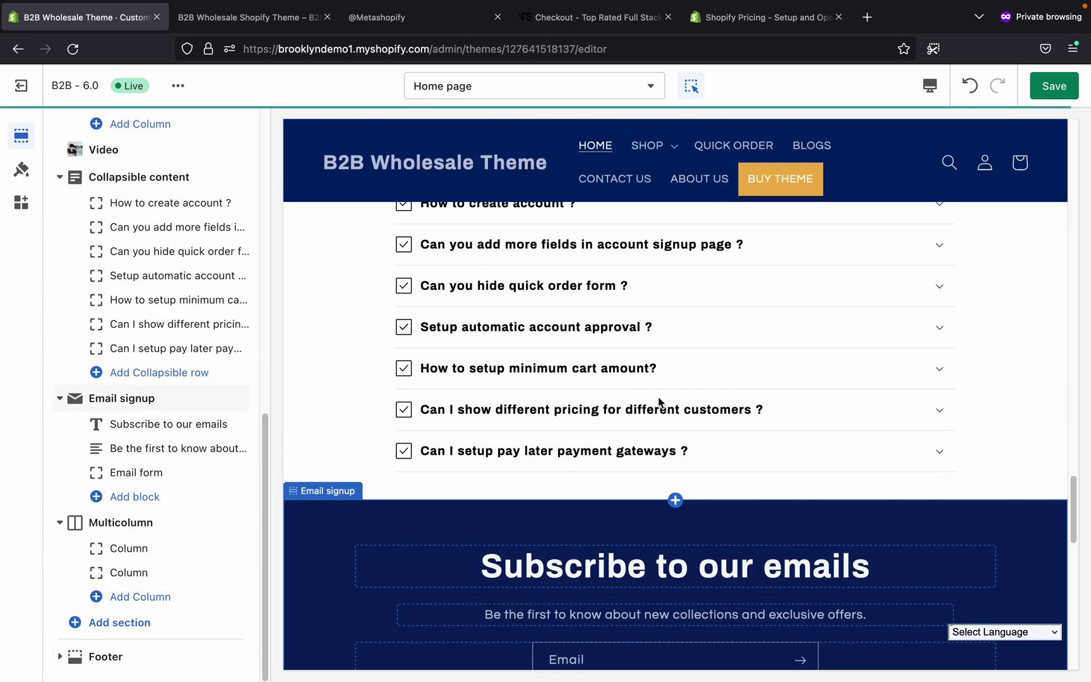
scroll(535, 436, "down", 6)
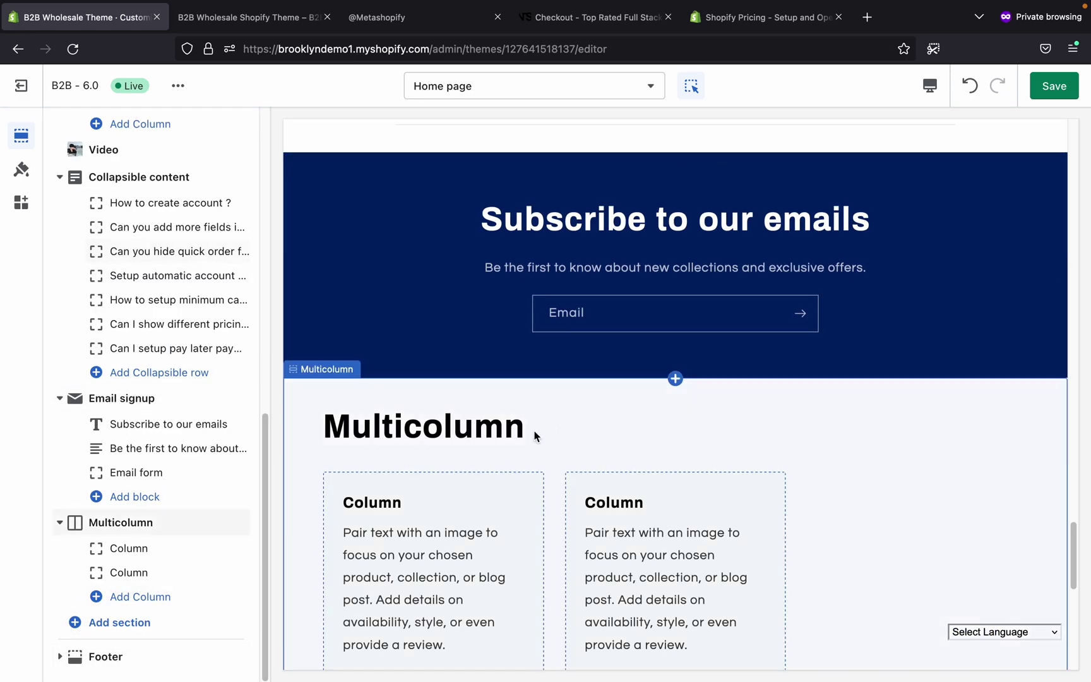
left_click(157, 534)
left_click(57, 661)
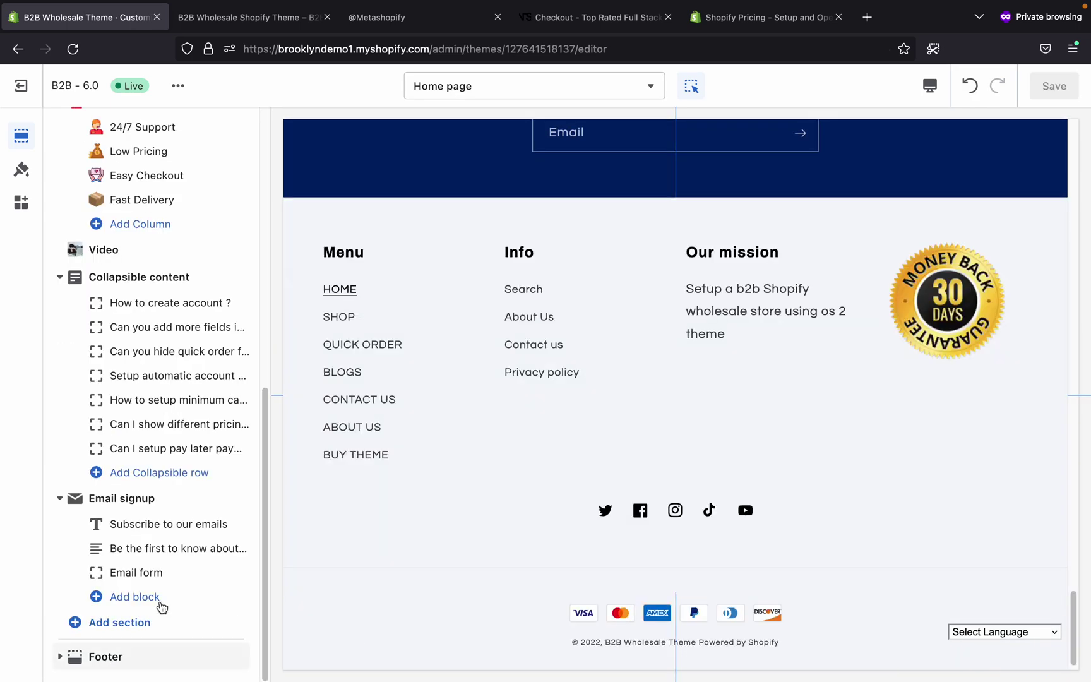
- Look over the home page preview and the Default product template, including its sections, available blocks and Yellow Bag preview
scroll(120, 492, "up", 10)
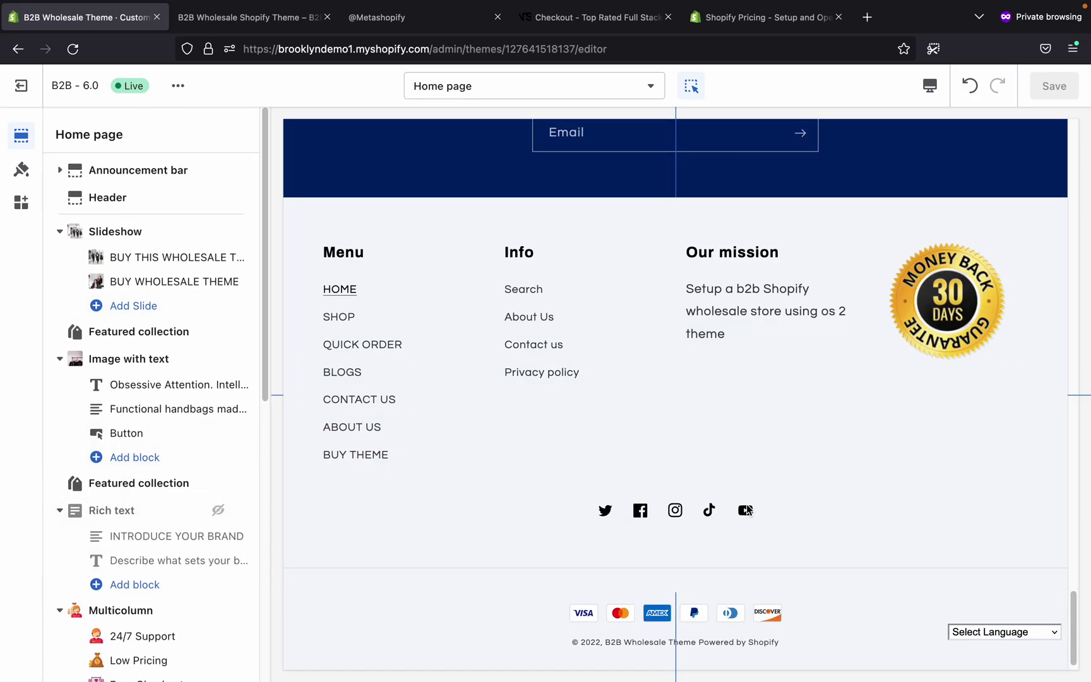
scroll(747, 510, "up", 10)
scroll(669, 497, "up", 5)
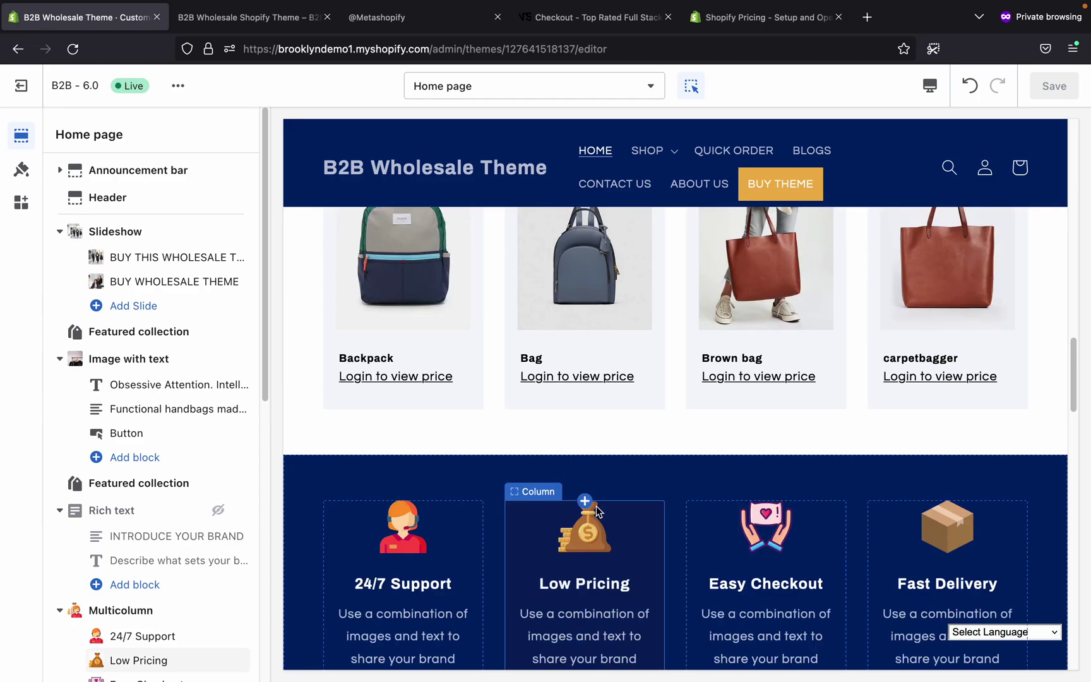
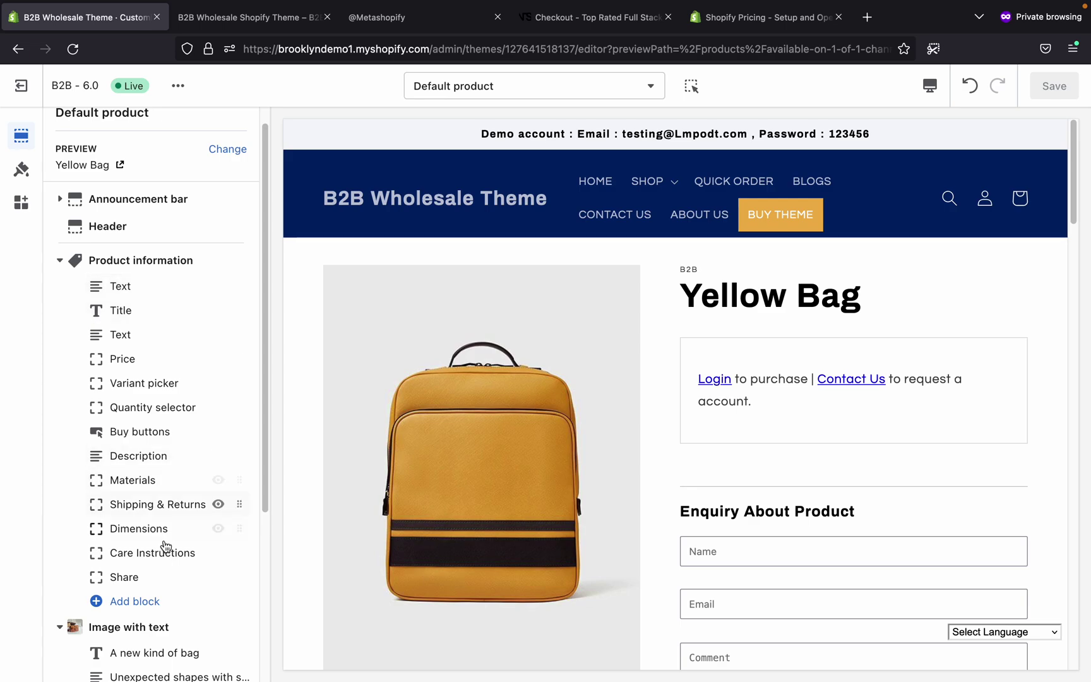
scroll(161, 547, "down", 2)
scroll(184, 386, "down", 5)
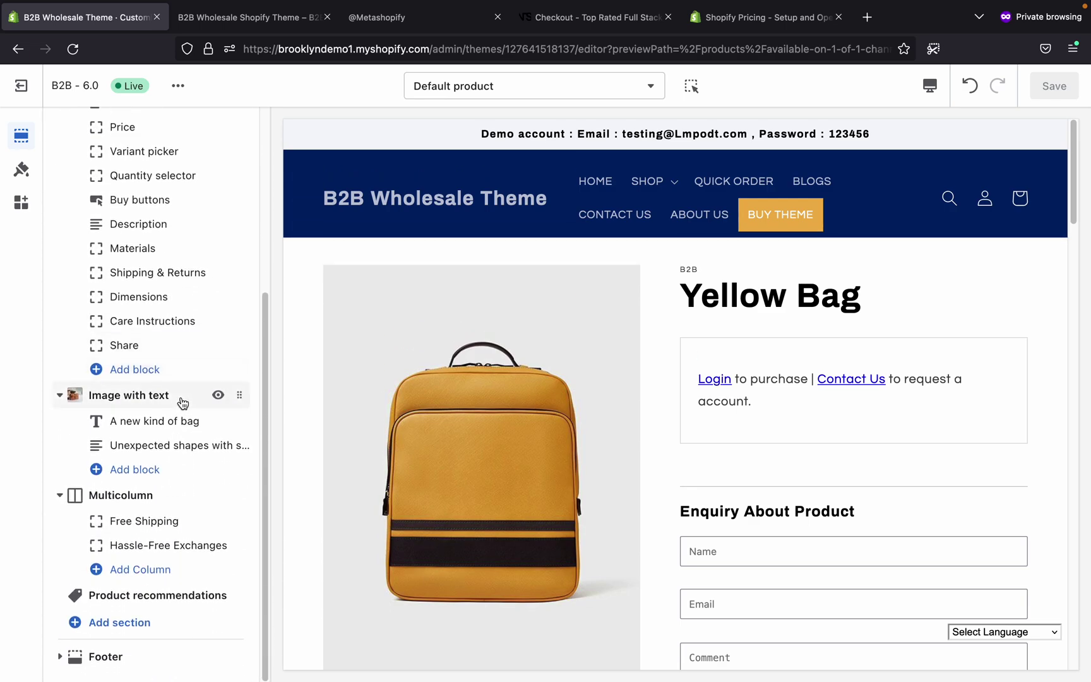
left_click(157, 372)
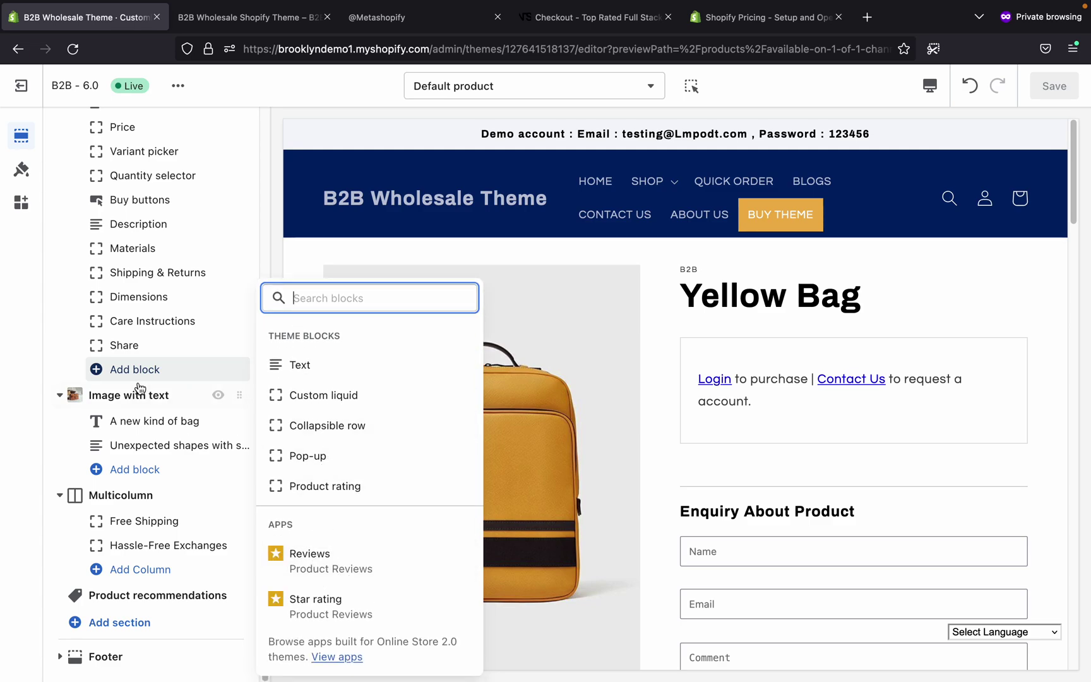
left_click(174, 371)
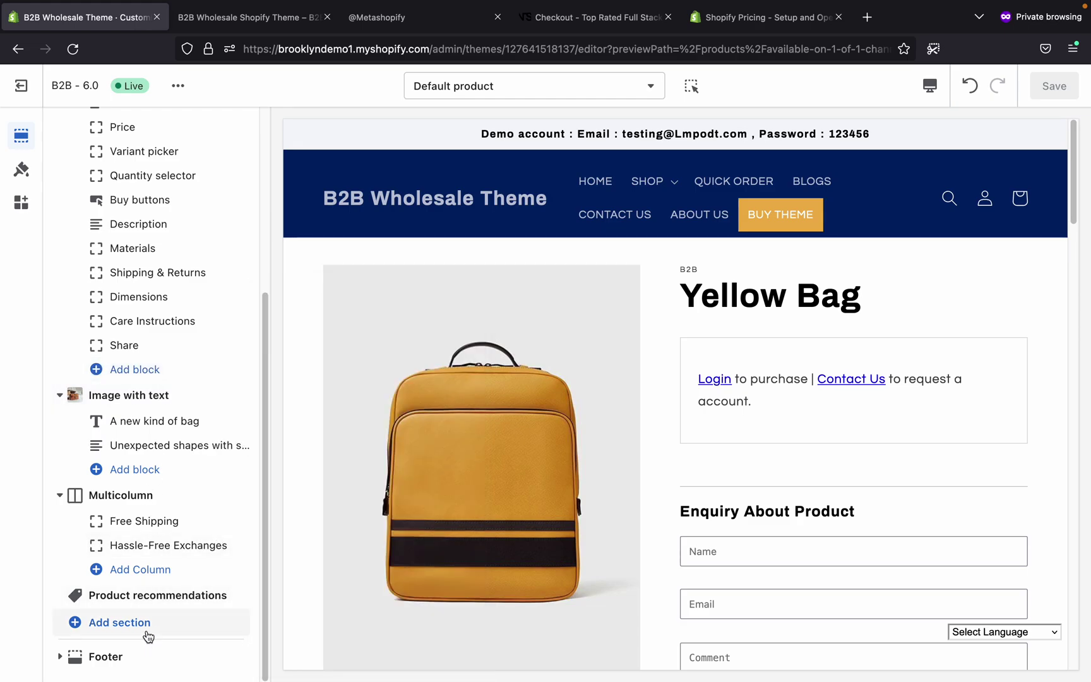
scroll(126, 467, "up", 5)
scroll(960, 361, "down", 4)
scroll(960, 357, "down", 12)
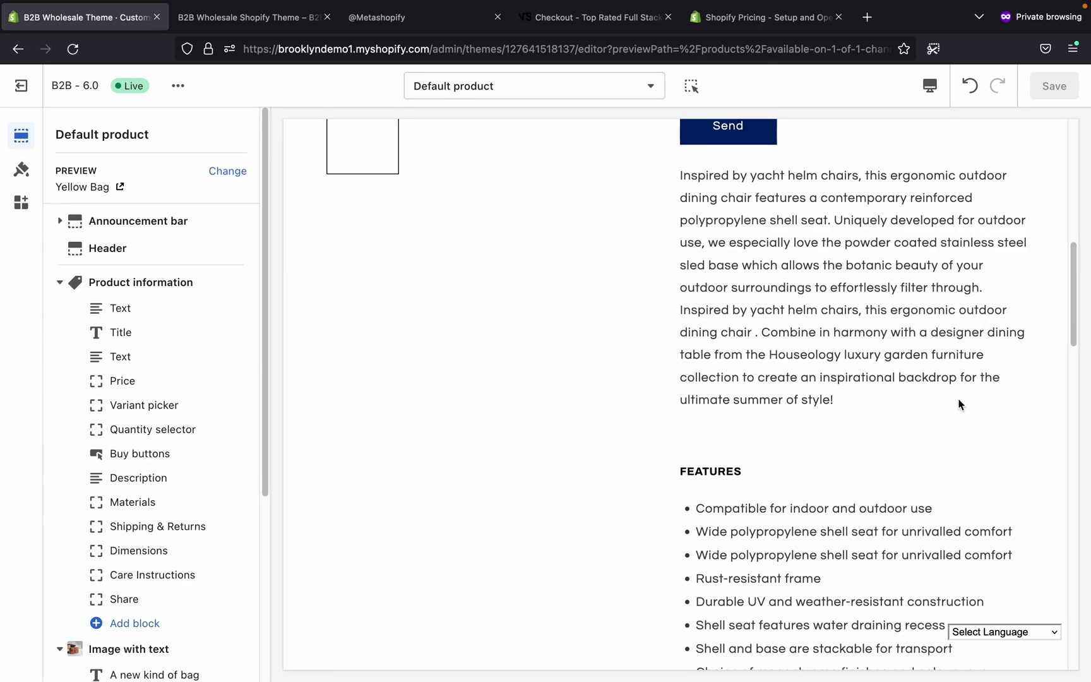
scroll(955, 405, "up", 10)
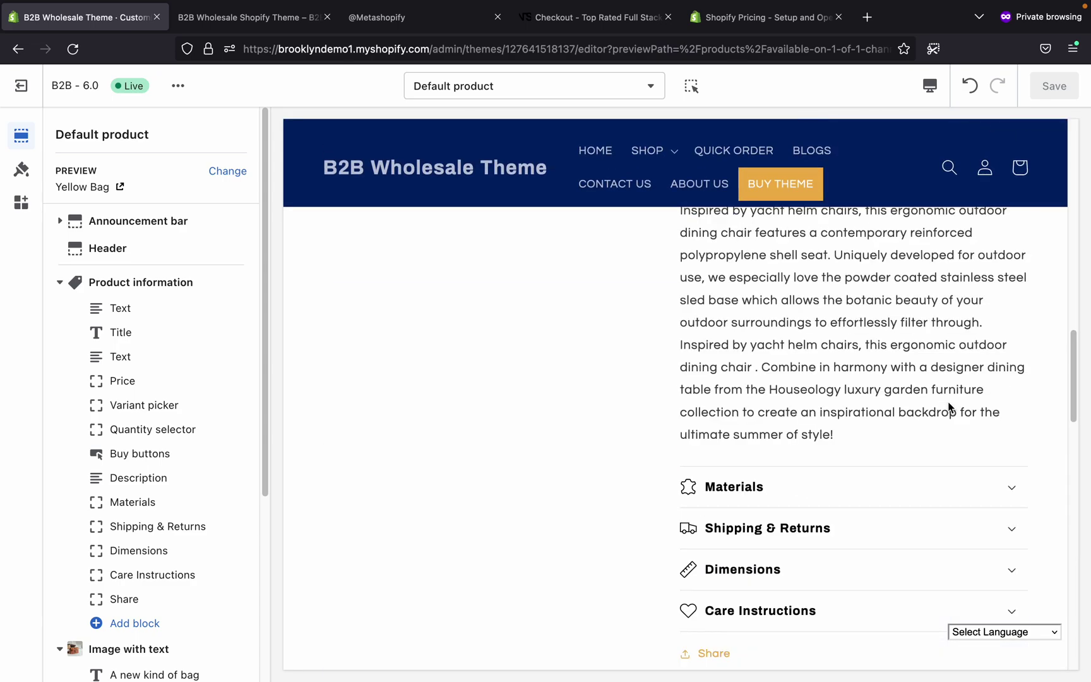
scroll(948, 402, "up", 2)
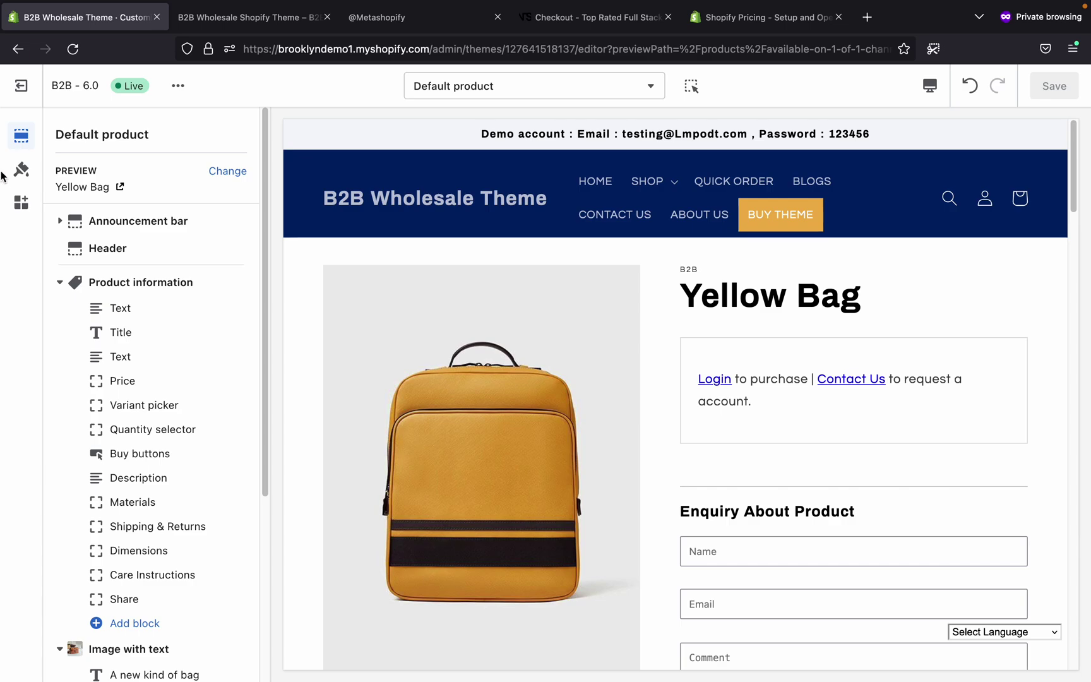
- Expand the wholesale settings in the theme settings and view the product enquiry form in the Yellow Bag preview
left_click(21, 169)
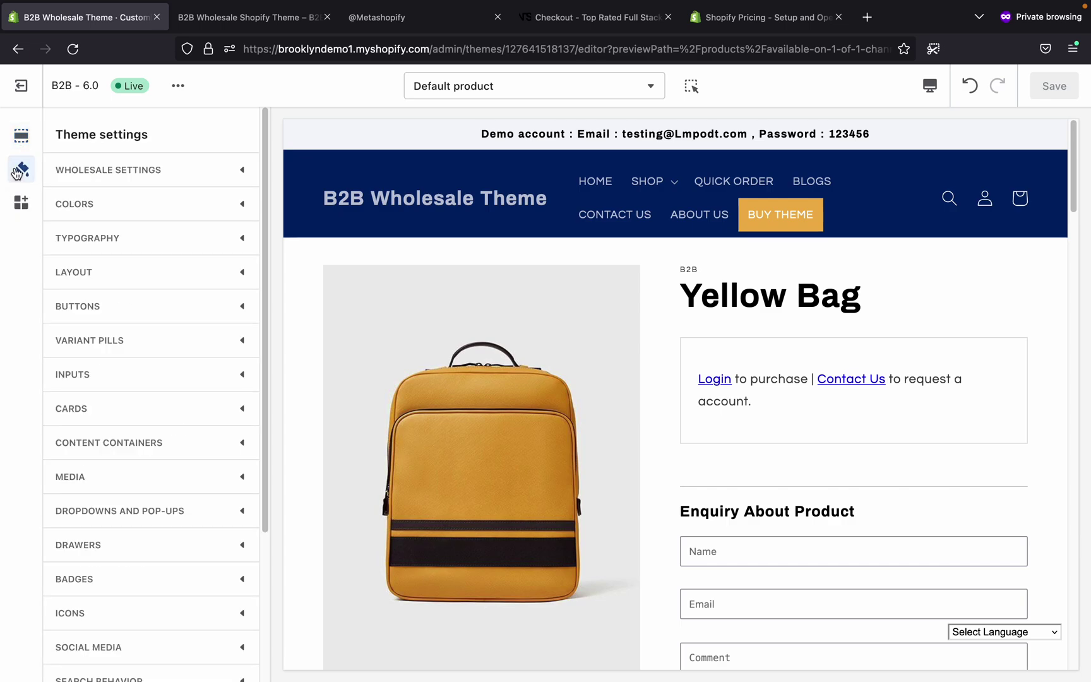
left_click(140, 169)
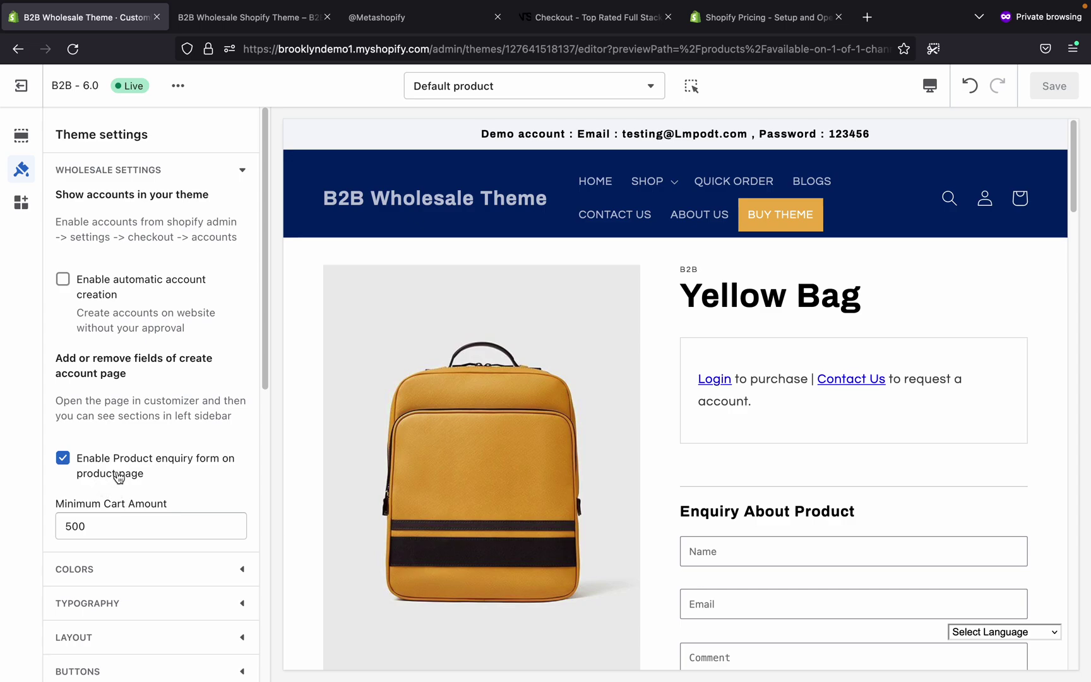
scroll(631, 431, "down", 5)
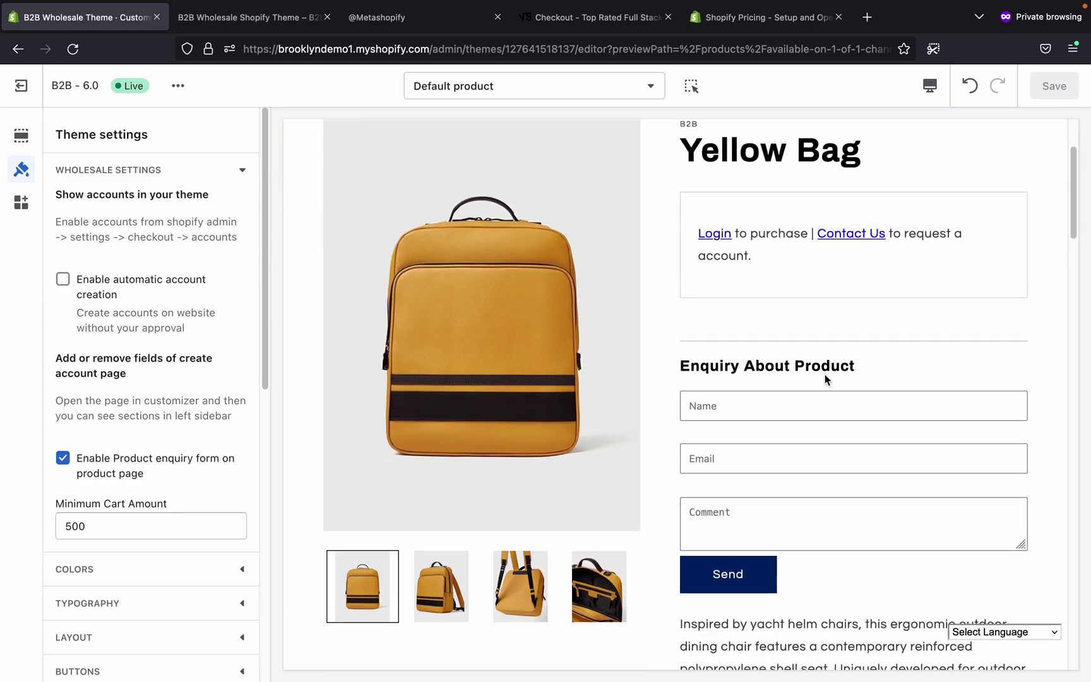
- Examine the login notice, enquiry form and description in the Yellow Bag preview alongside the enabled product enquiry form setting
scroll(896, 363, "up", 5)
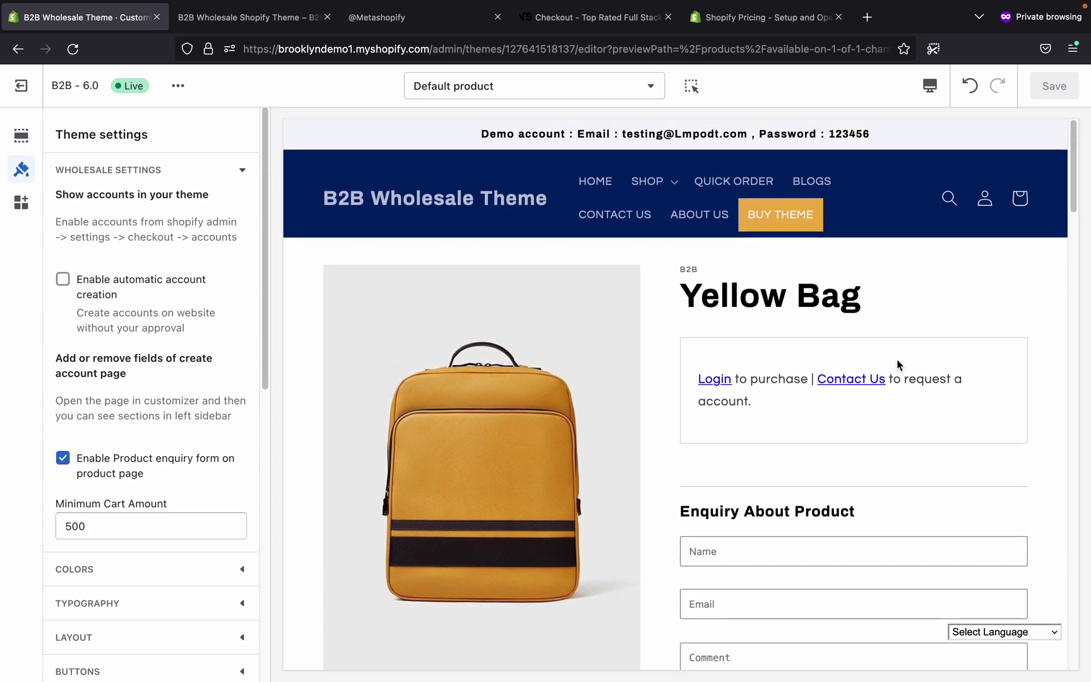
scroll(873, 363, "down", 10)
scroll(946, 321, "up", 2)
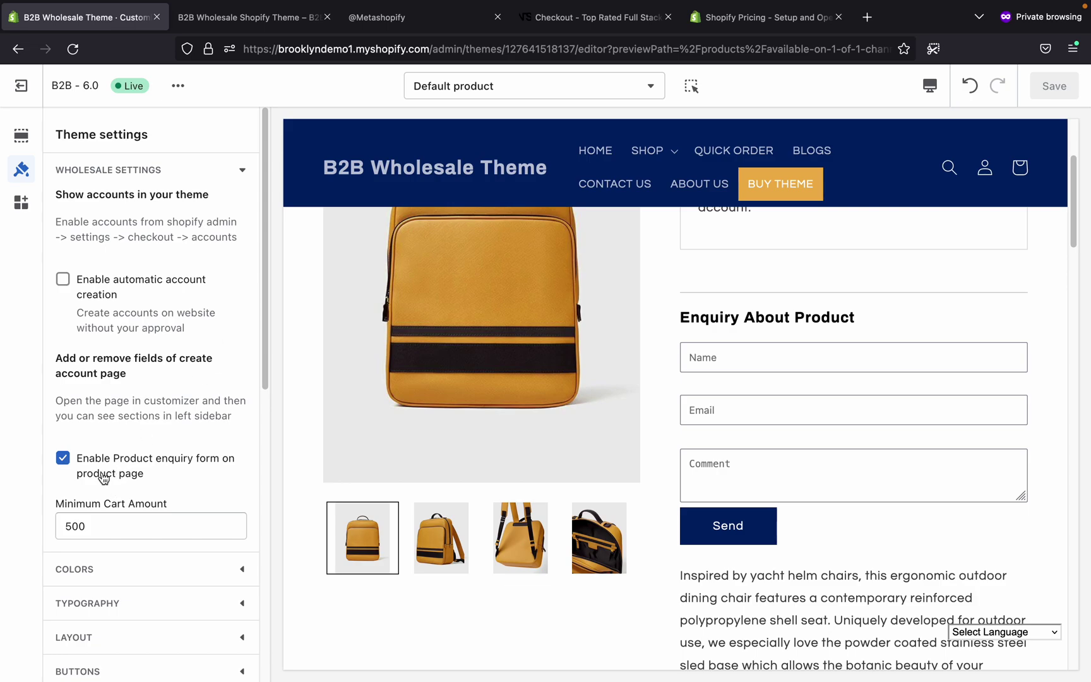
scroll(730, 436, "up", 3)
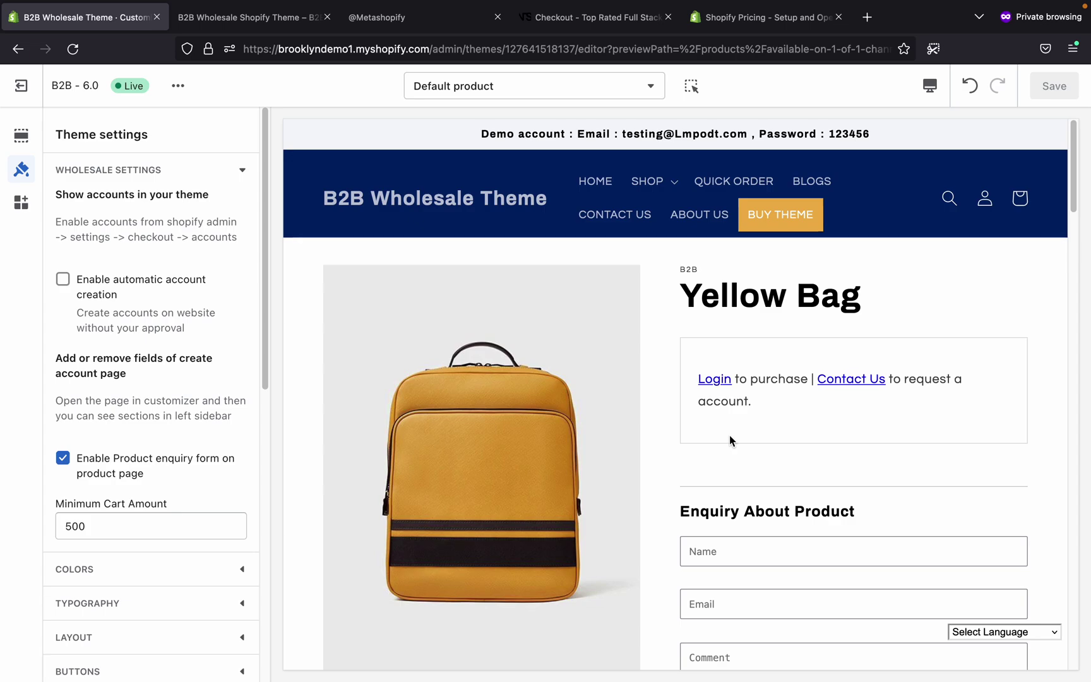
scroll(733, 436, "down", 7)
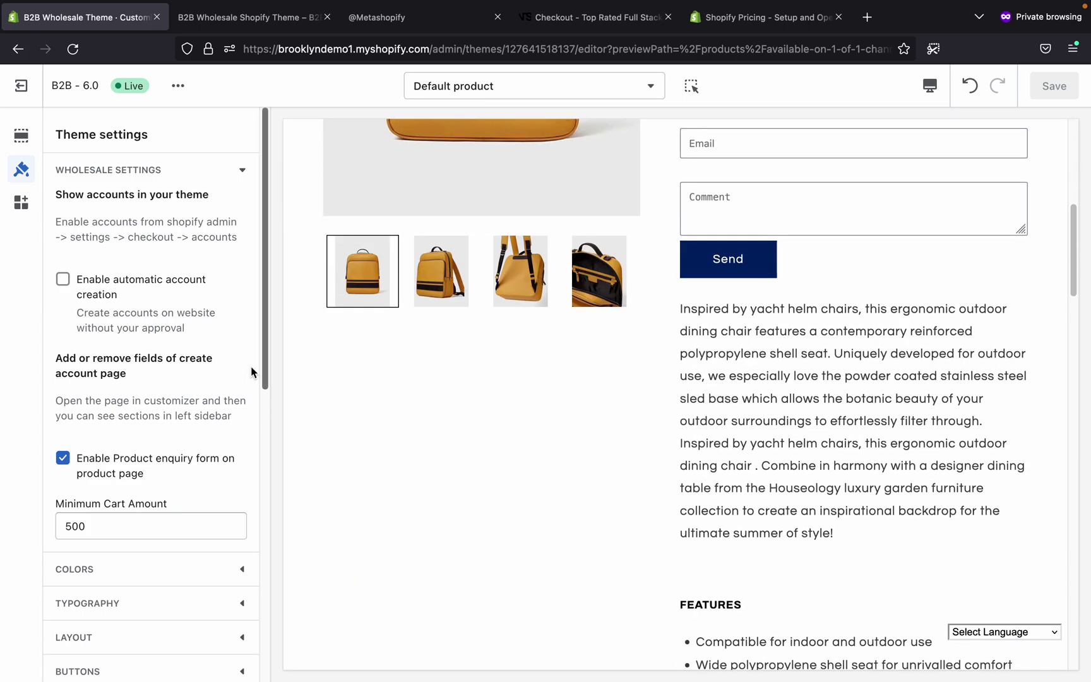
- Look through the theme settings categories from Colors to Theme style and return to the start of the Yellow Bag preview
scroll(134, 322, "down", 5)
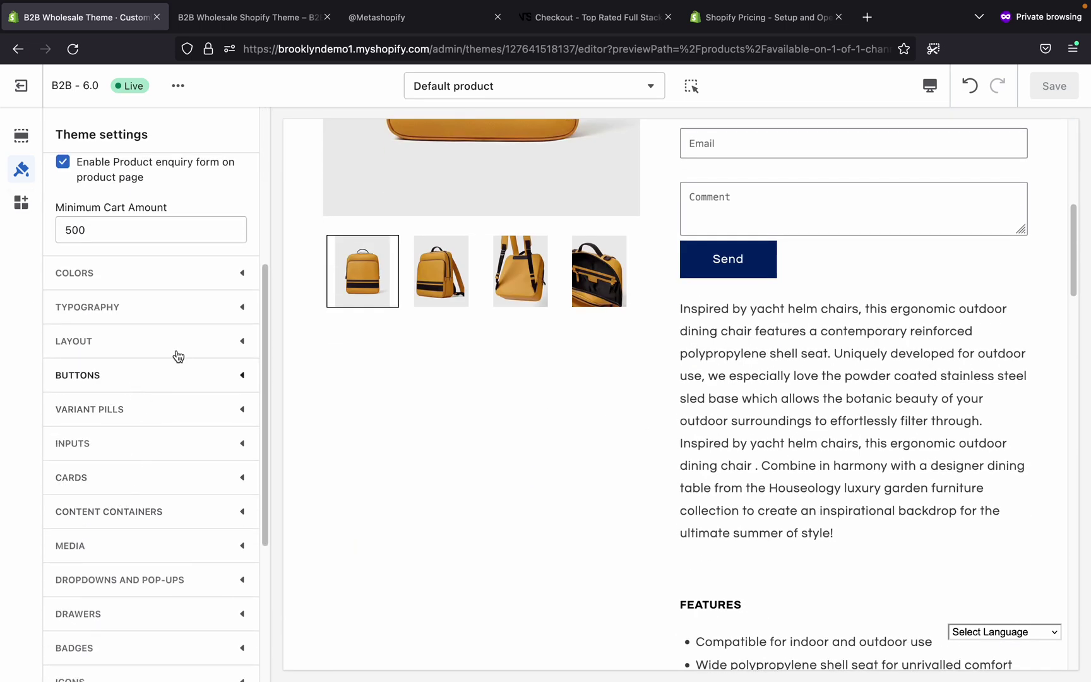
scroll(178, 356, "down", 3)
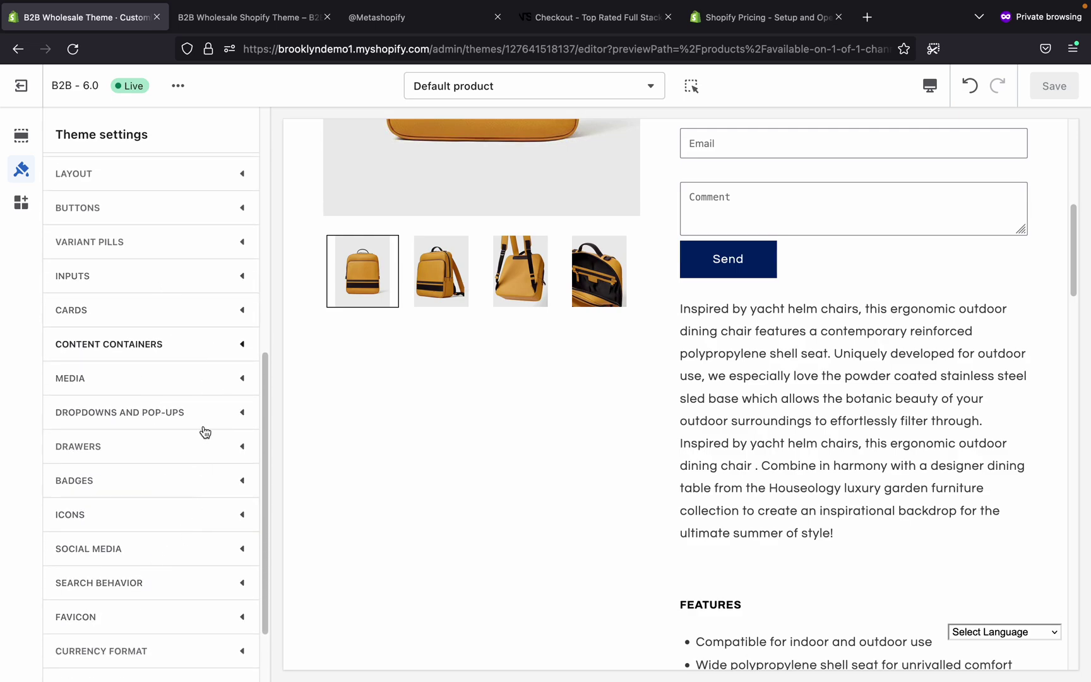
scroll(205, 432, "down", 2)
scroll(835, 415, "up", 7)
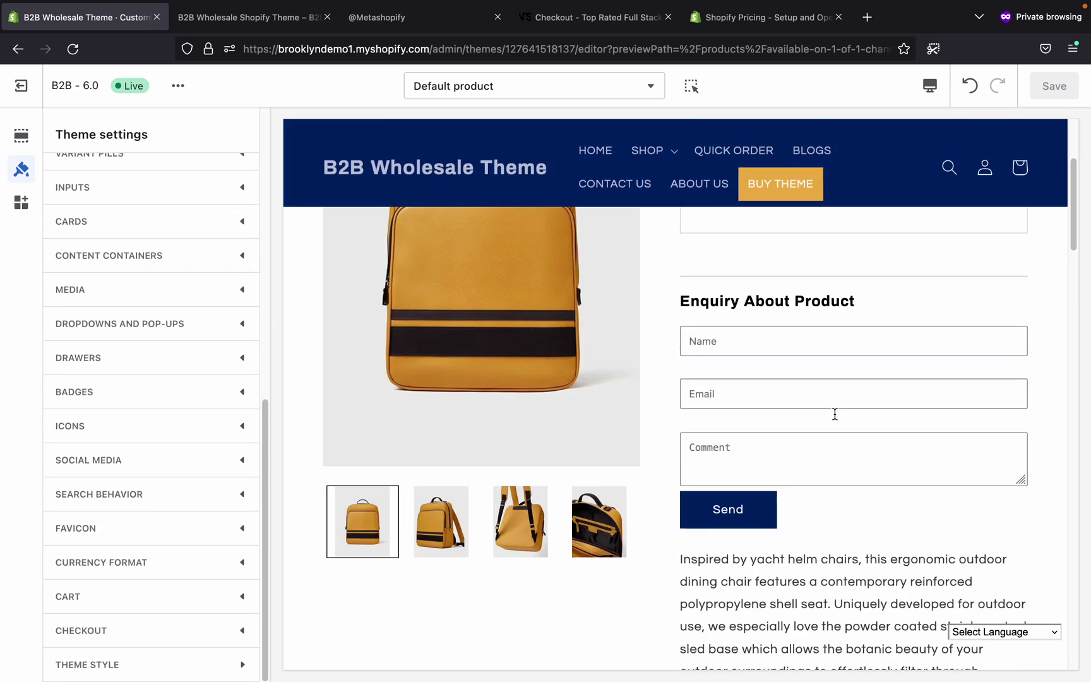
scroll(168, 395, "up", 3)
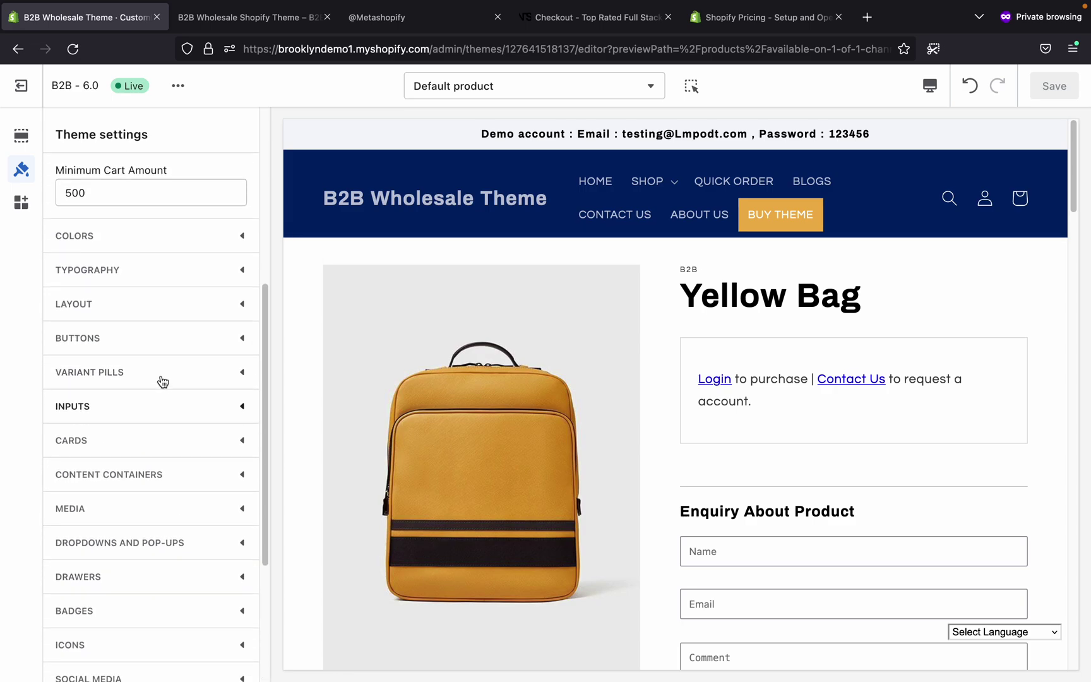
- Expand the Colors theme settings, review the primary and secondary colors against the product preview, and collapse the category again
left_click(190, 245)
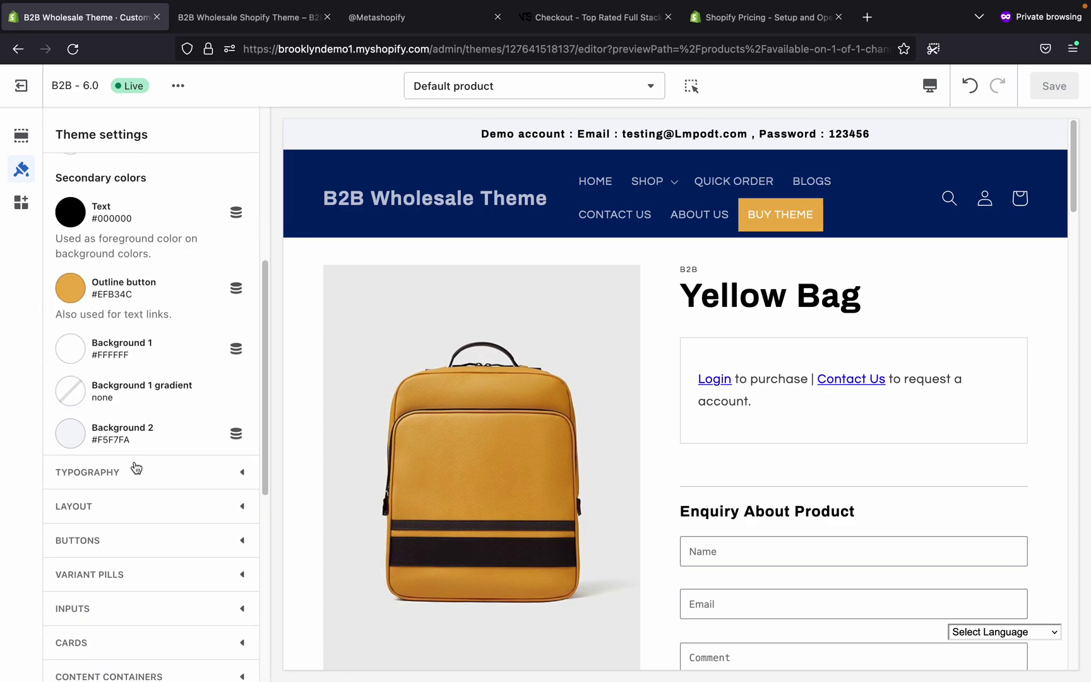
scroll(126, 316, "up", 1)
scroll(134, 379, "up", 5)
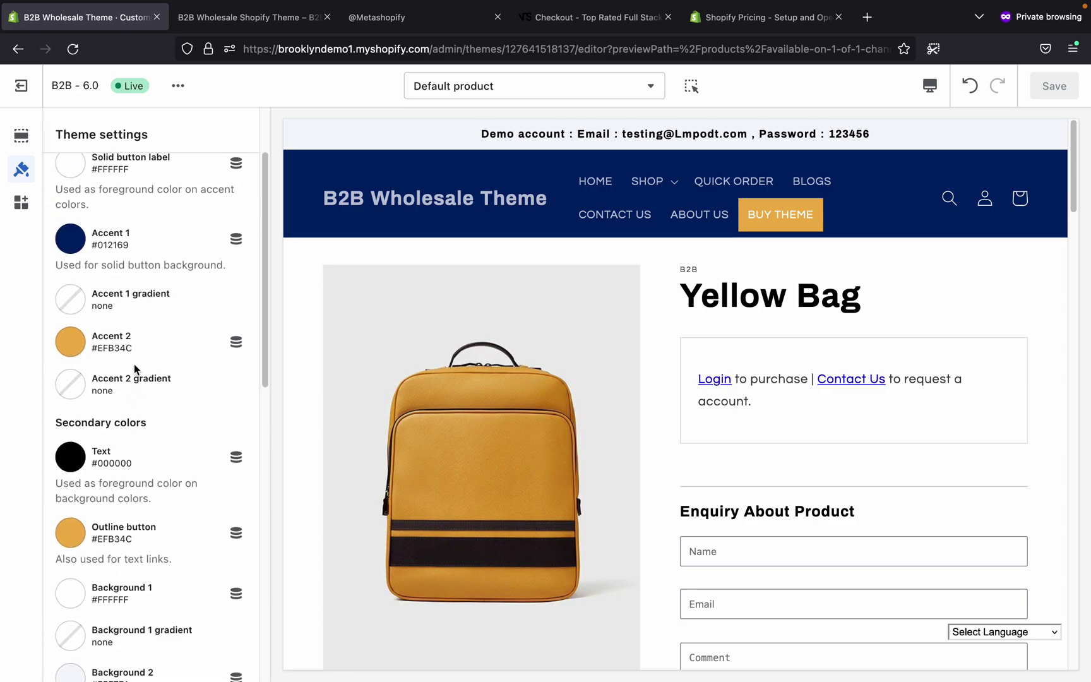
scroll(138, 385, "down", 5)
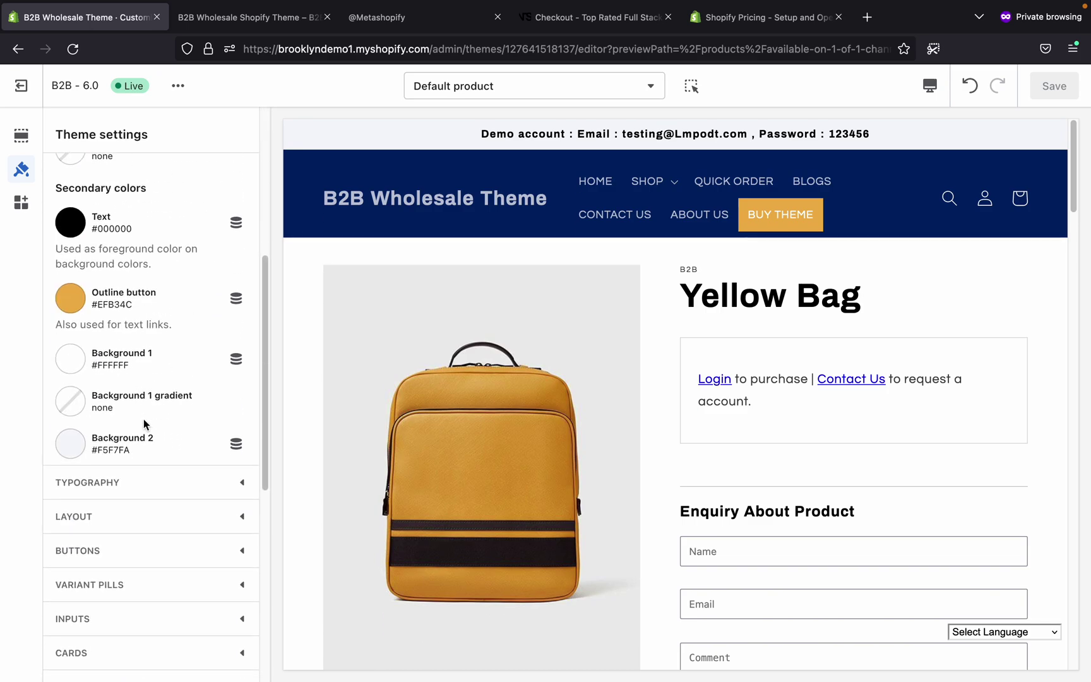
scroll(137, 388, "up", 1)
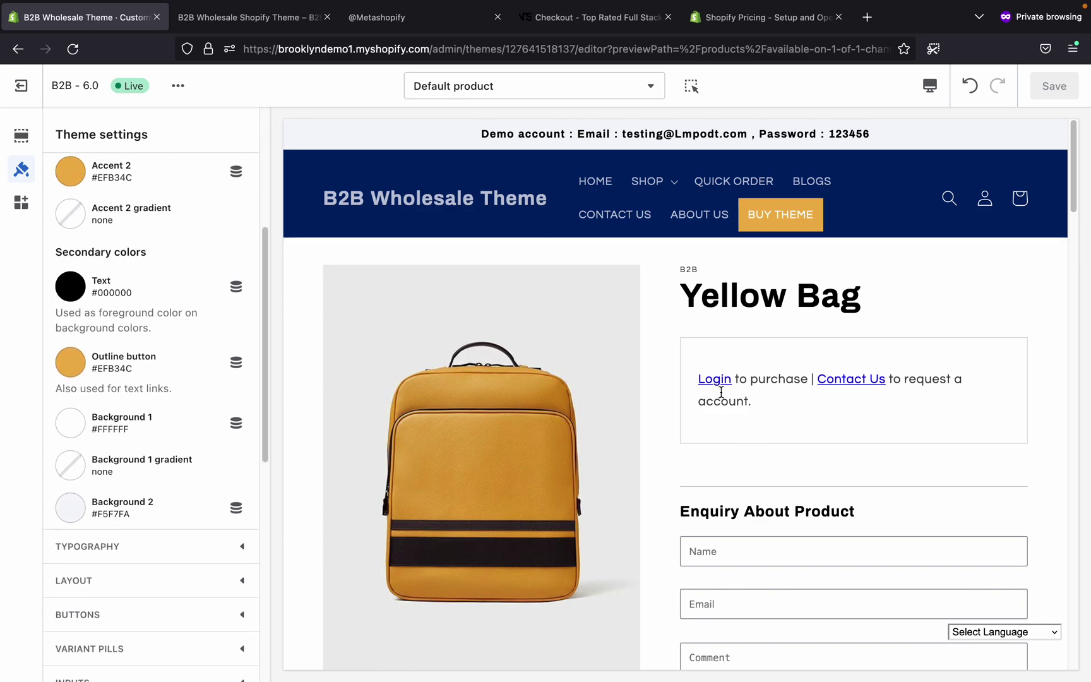
scroll(928, 392, "down", 4)
scroll(155, 365, "up", 3)
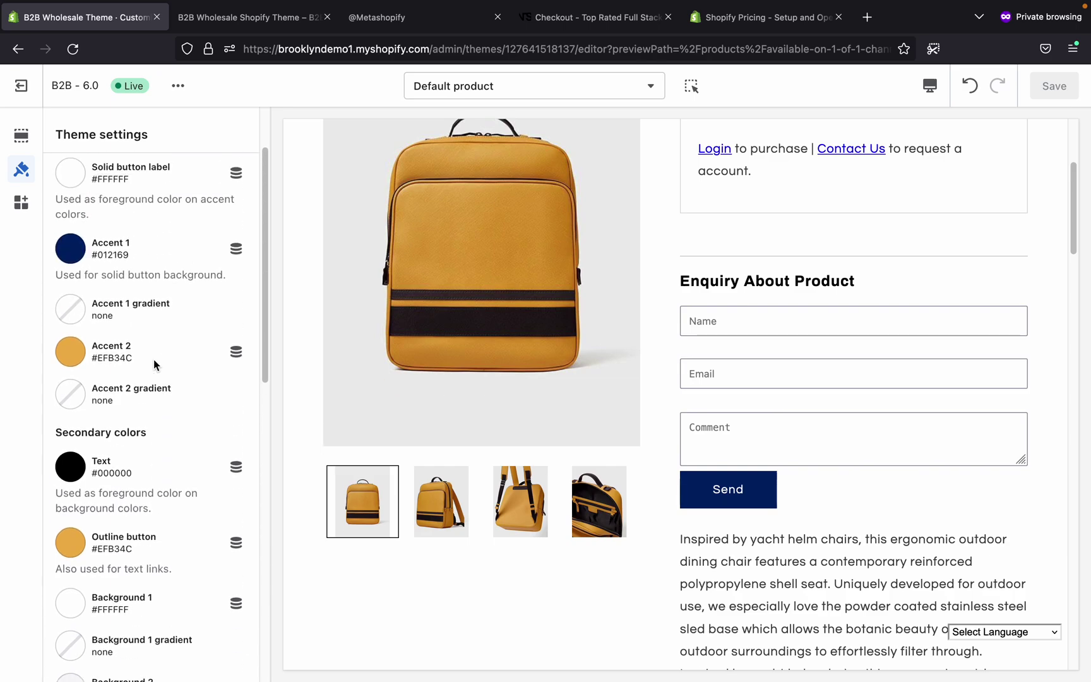
scroll(155, 365, "up", 1)
scroll(153, 365, "up", 1)
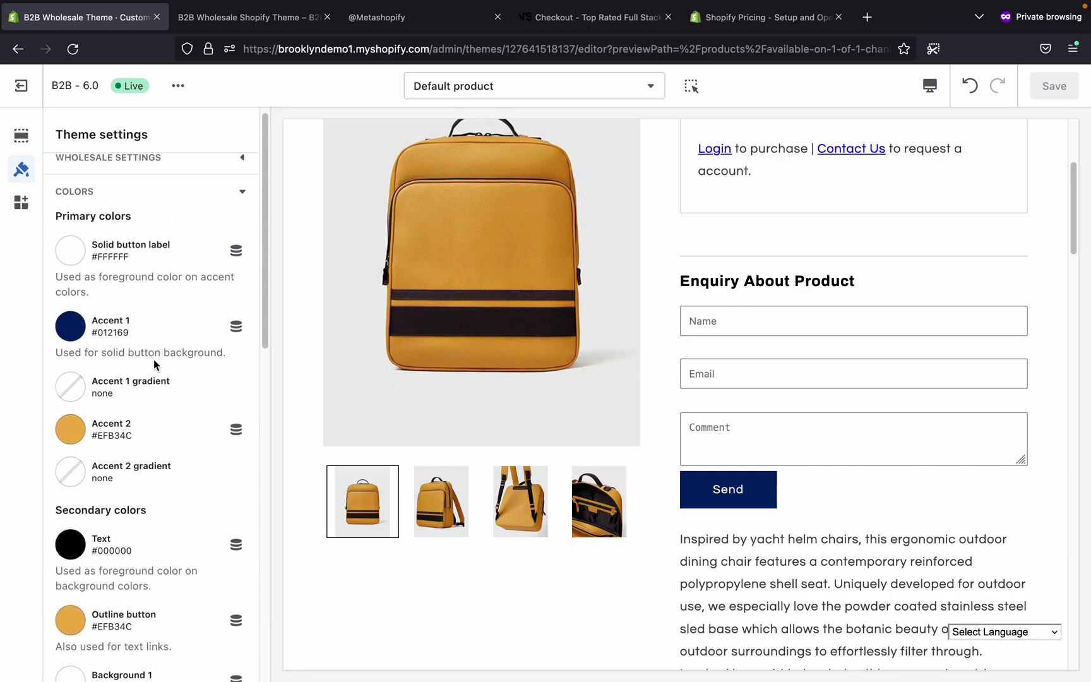
left_click(237, 214)
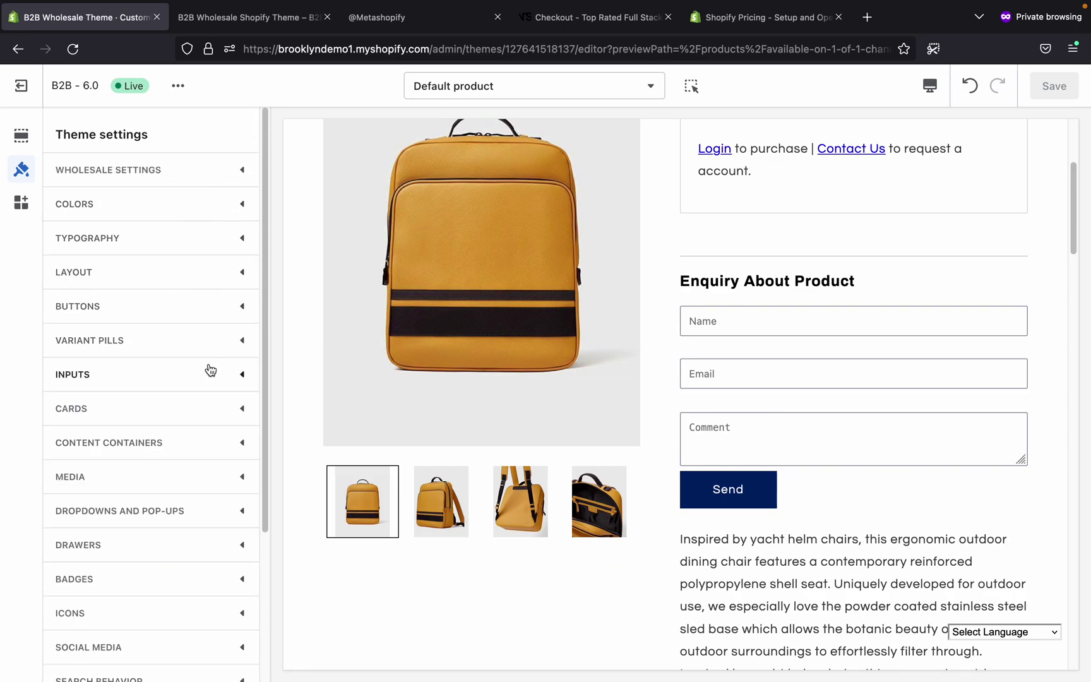
- Look over the collapsed theme settings categories and the enquiry form on the Yellow Bag page
scroll(211, 373, "down", 2)
scroll(975, 445, "up", 4)
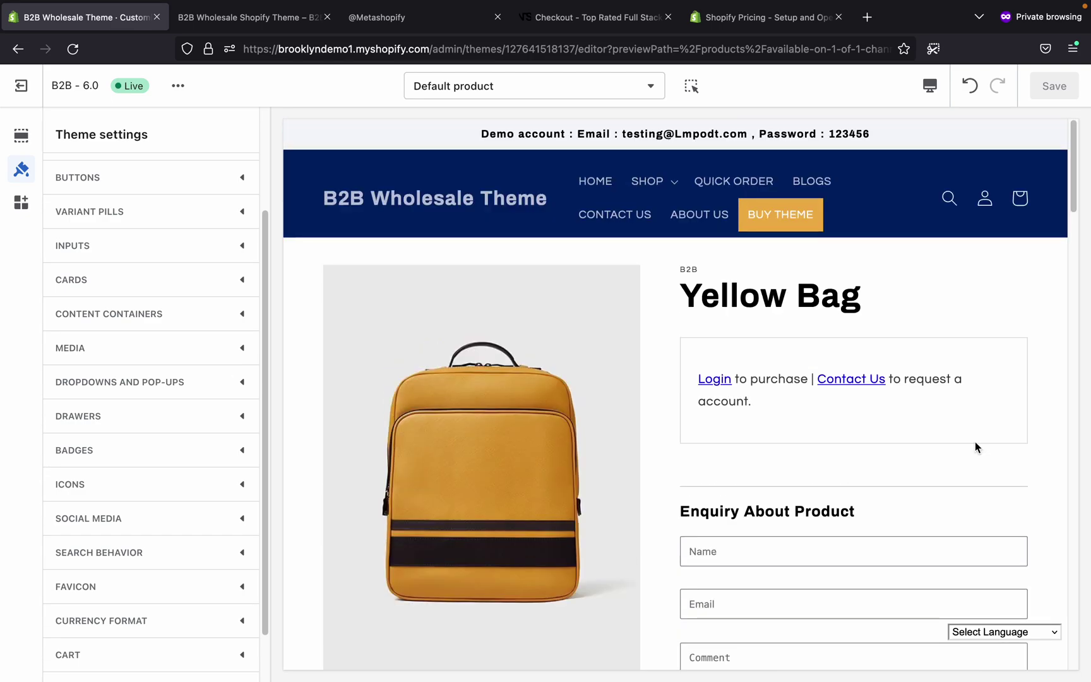
scroll(124, 331, "up", 2)
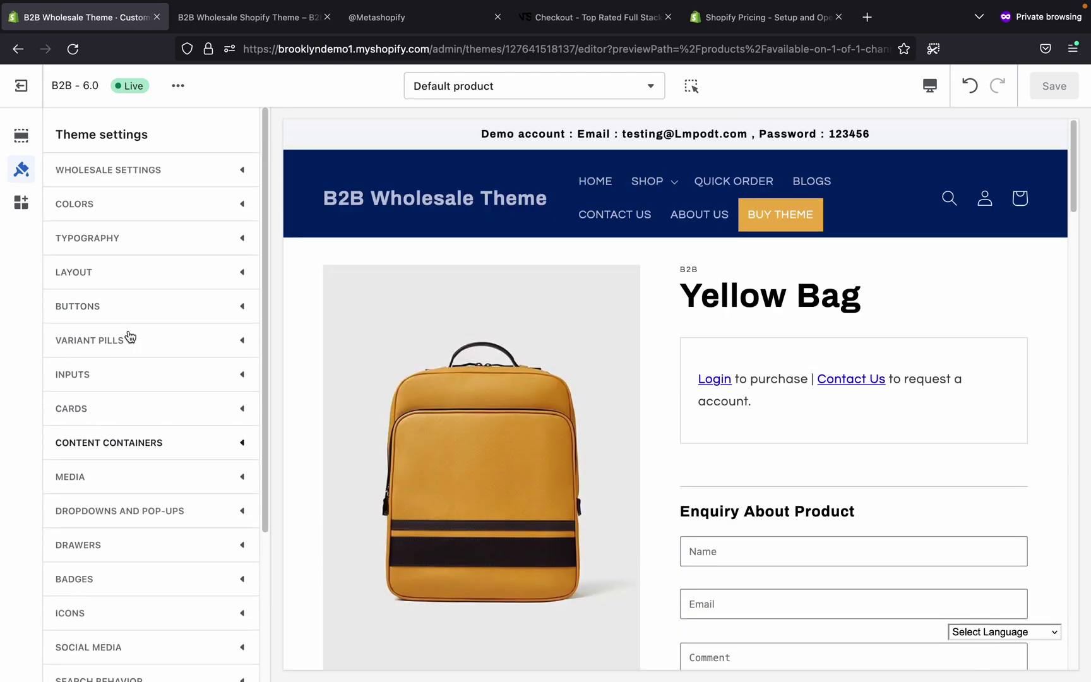
scroll(799, 440, "down", 5)
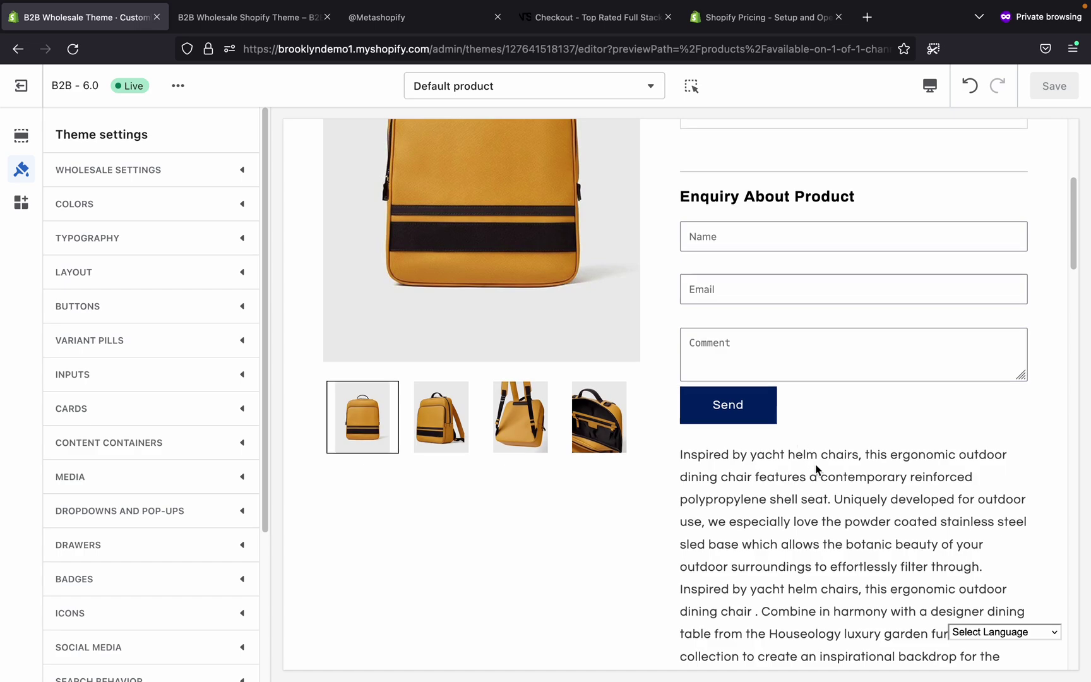
scroll(815, 467, "up", 5)
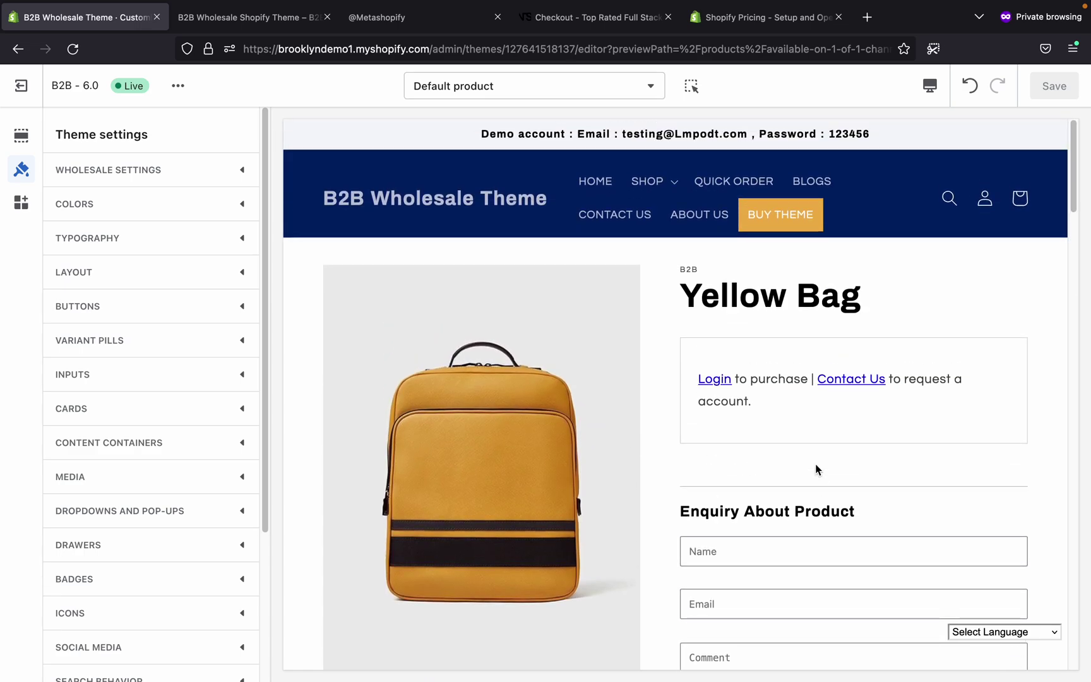
- Return to the Default product template's sections and look over its blocks, remaining sections and Yellow Bag preview
left_click(21, 135)
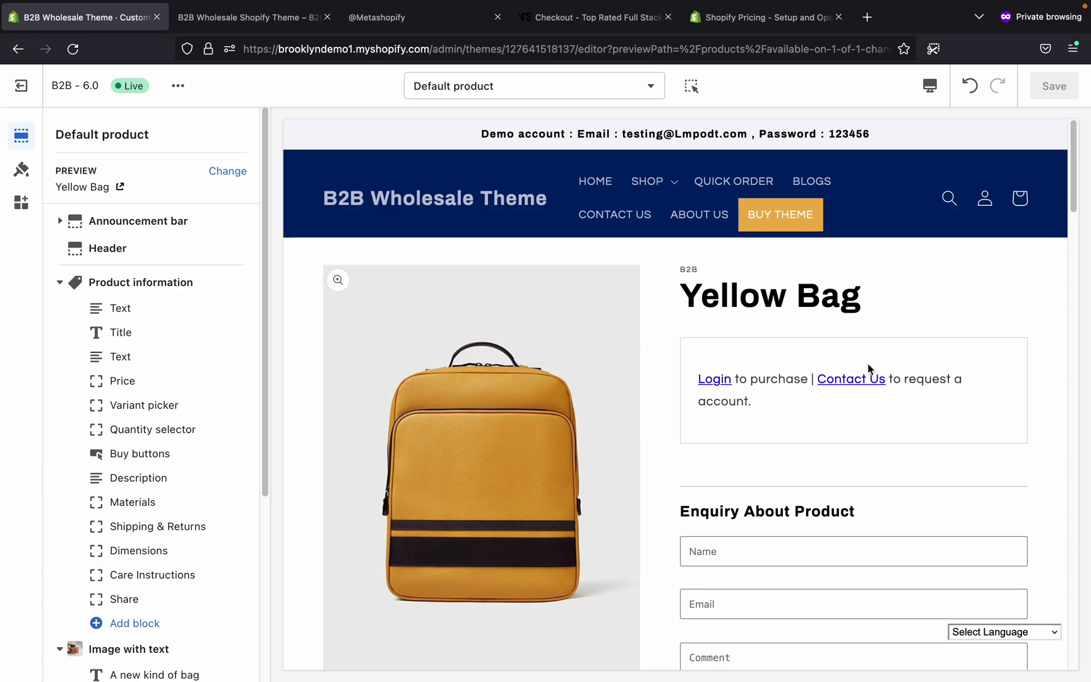
scroll(946, 372, "down", 6)
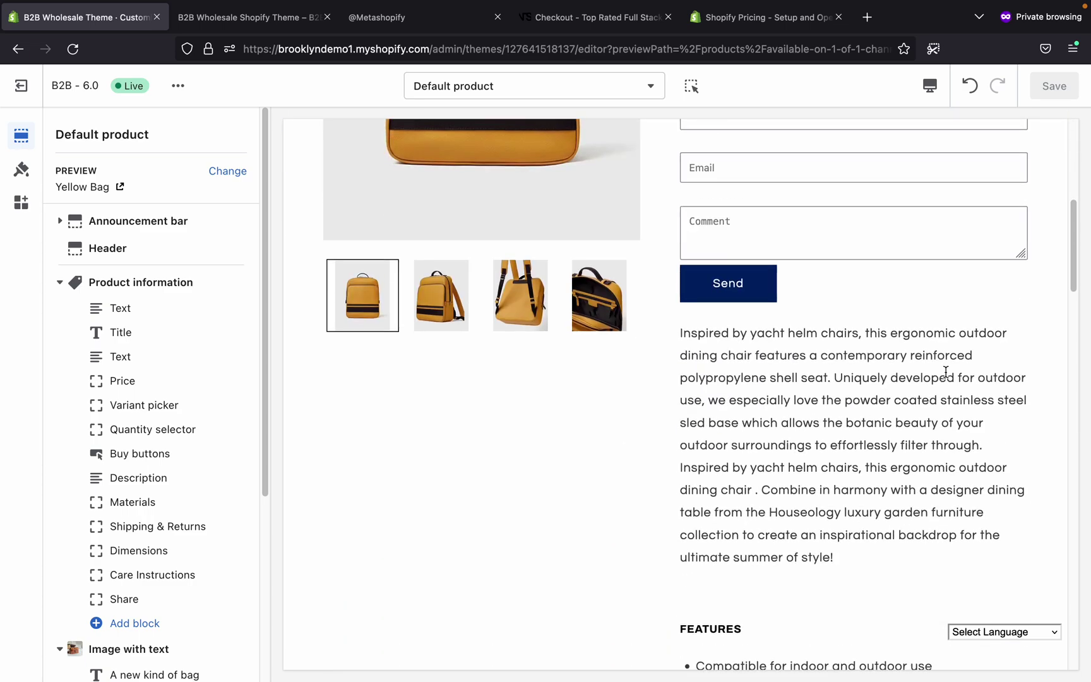
scroll(946, 372, "up", 6)
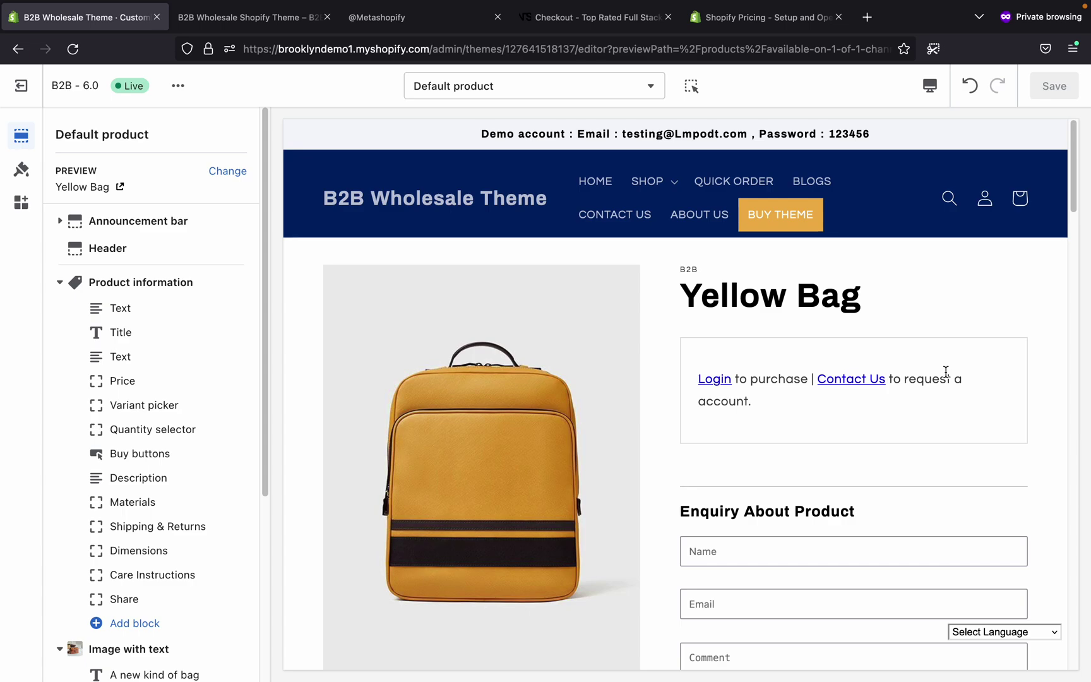
scroll(945, 372, "down", 6)
scroll(946, 372, "up", 6)
scroll(945, 372, "down", 2)
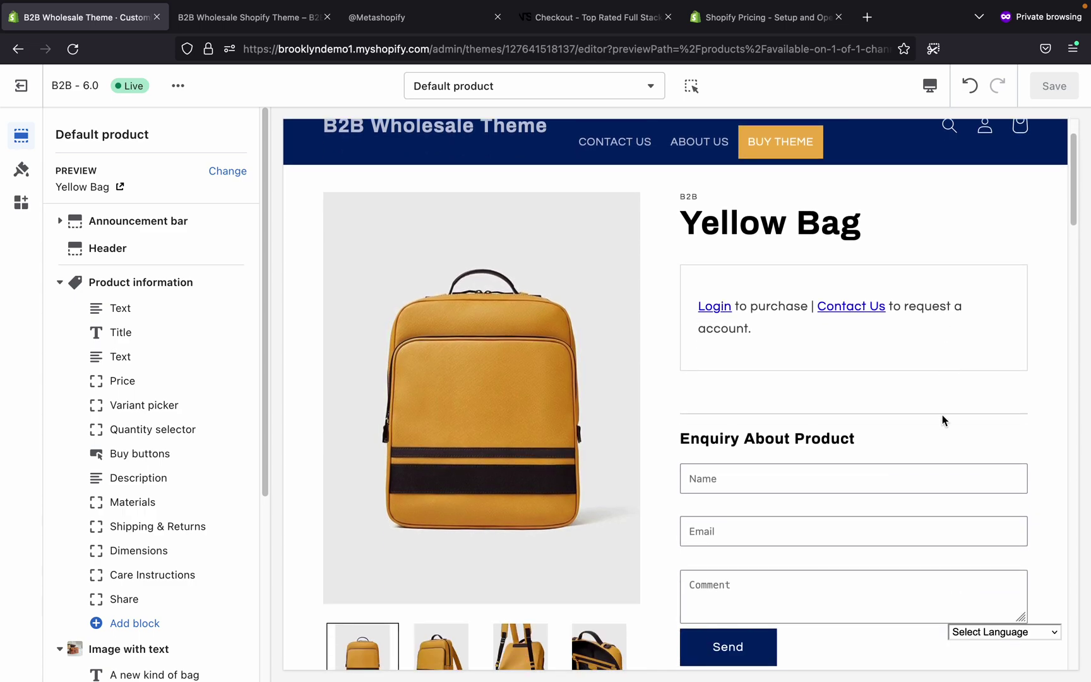
scroll(942, 417, "up", 2)
scroll(195, 401, "down", 5)
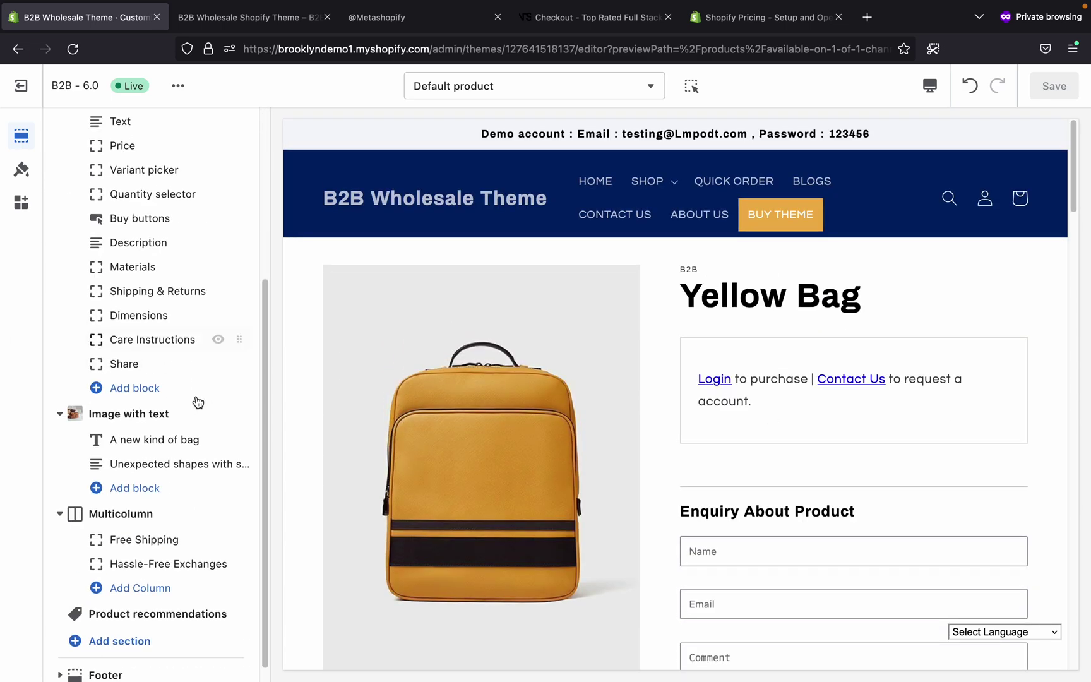
scroll(643, 414, "down", 8)
scroll(644, 414, "up", 8)
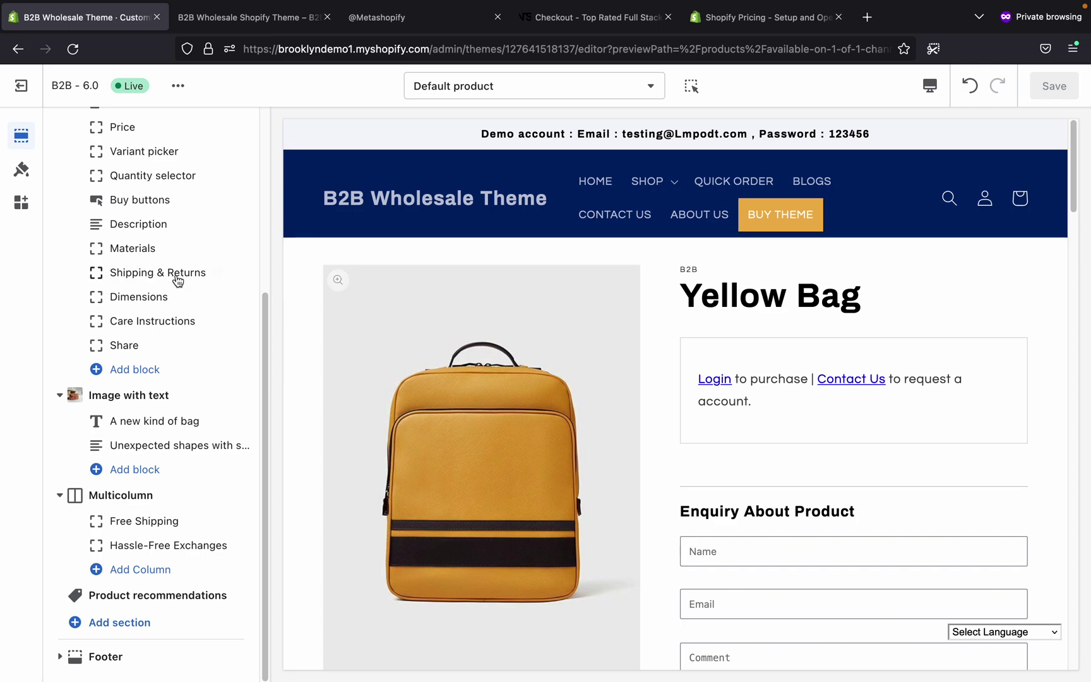
scroll(183, 281, "up", 5)
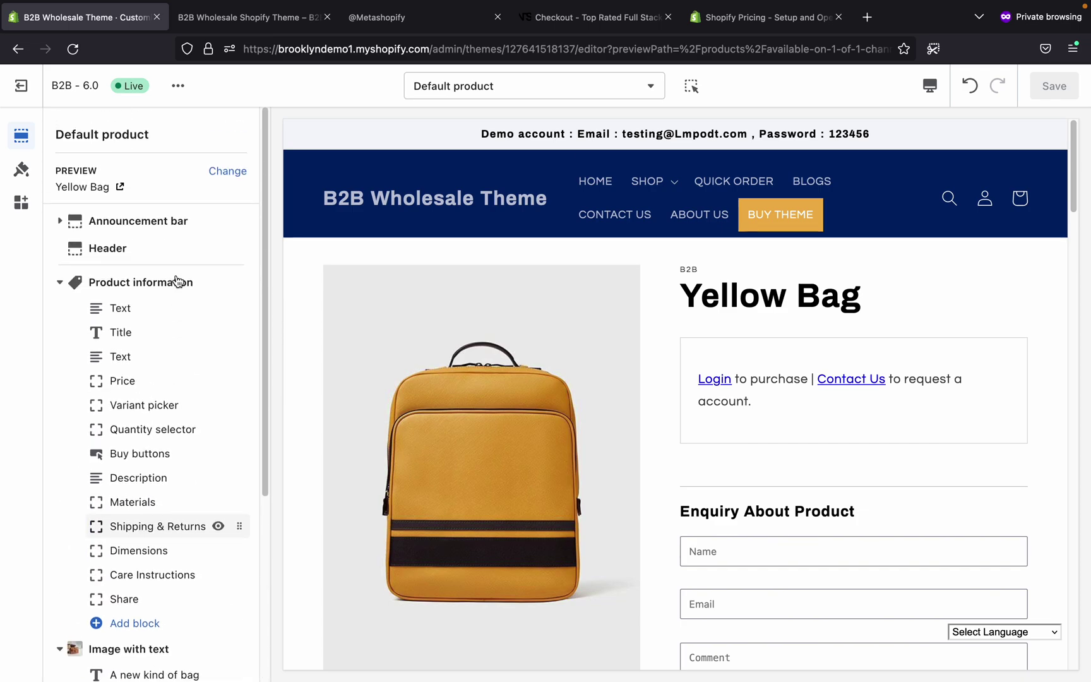
- Open the Quick Order page followed by the Blogs page in the preview, and look over the News posts
left_click(744, 183)
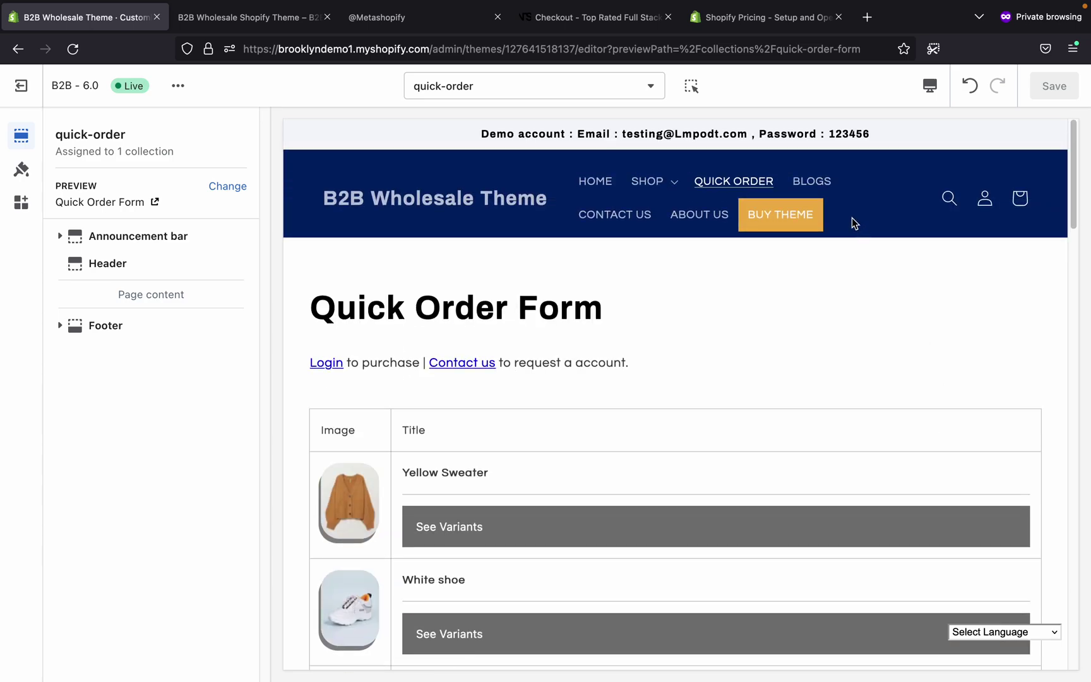
left_click(815, 183)
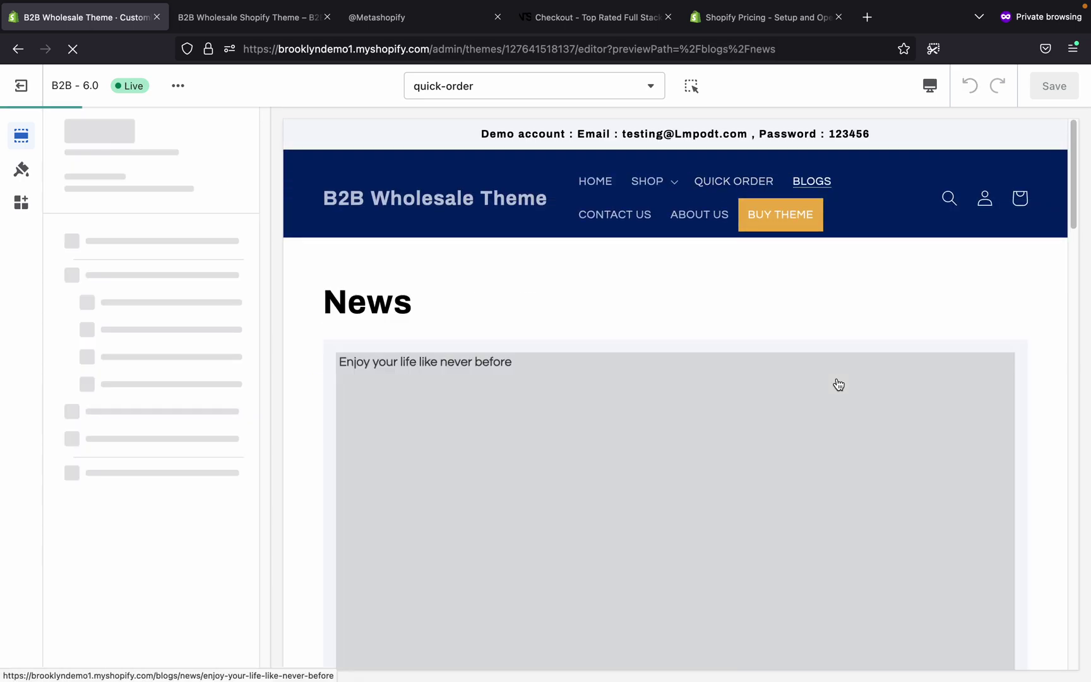
scroll(715, 294, "down", 10)
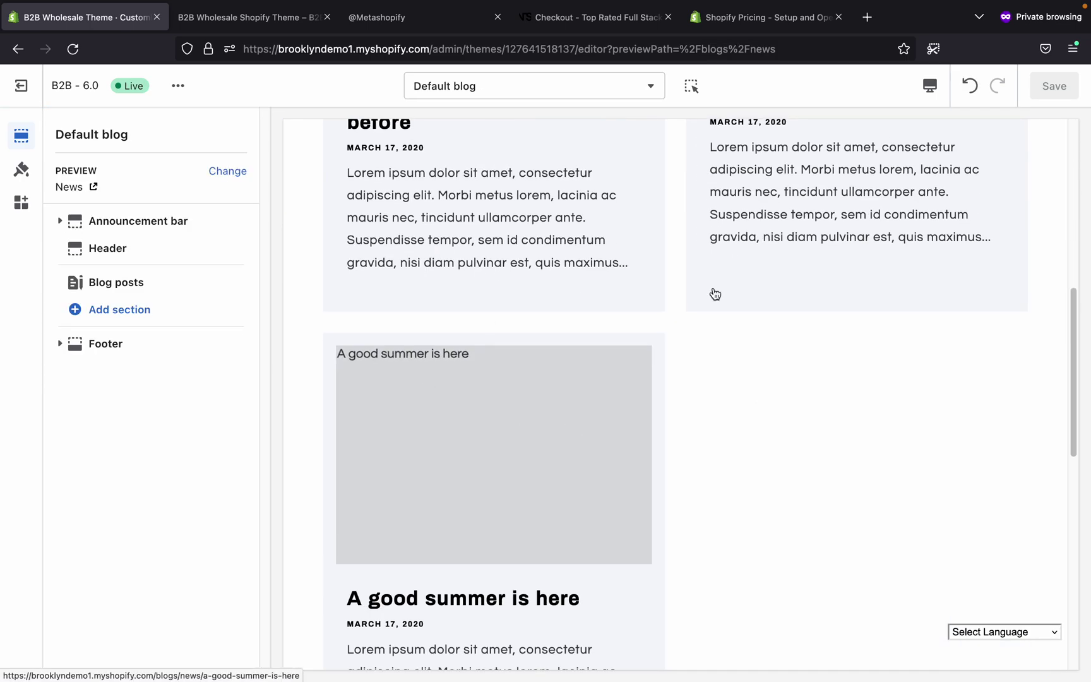
scroll(524, 431, "up", 6)
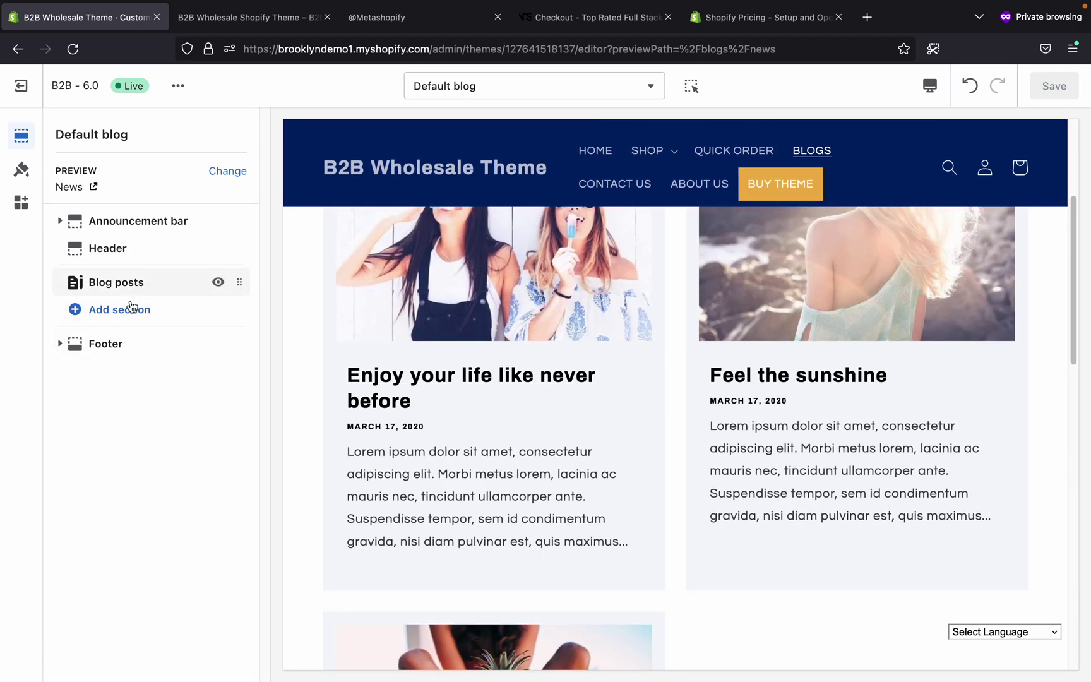
scroll(581, 417, "down", 6)
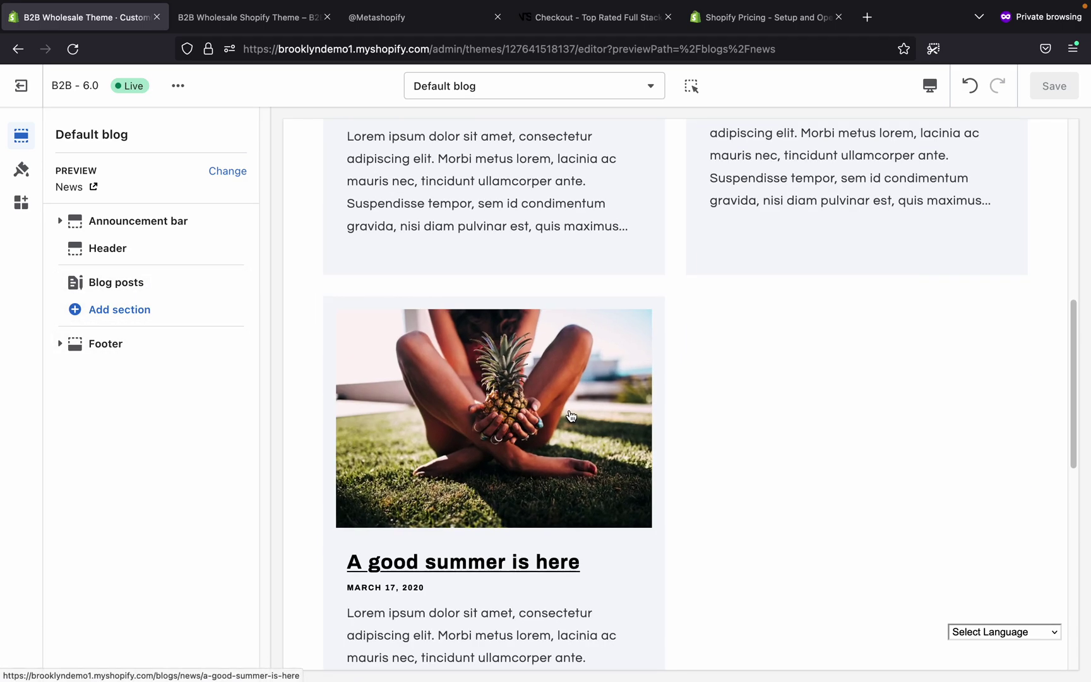
- View the Blog posts section's settings, go back to the Default blog template, and look over the News page preview
left_click(108, 288)
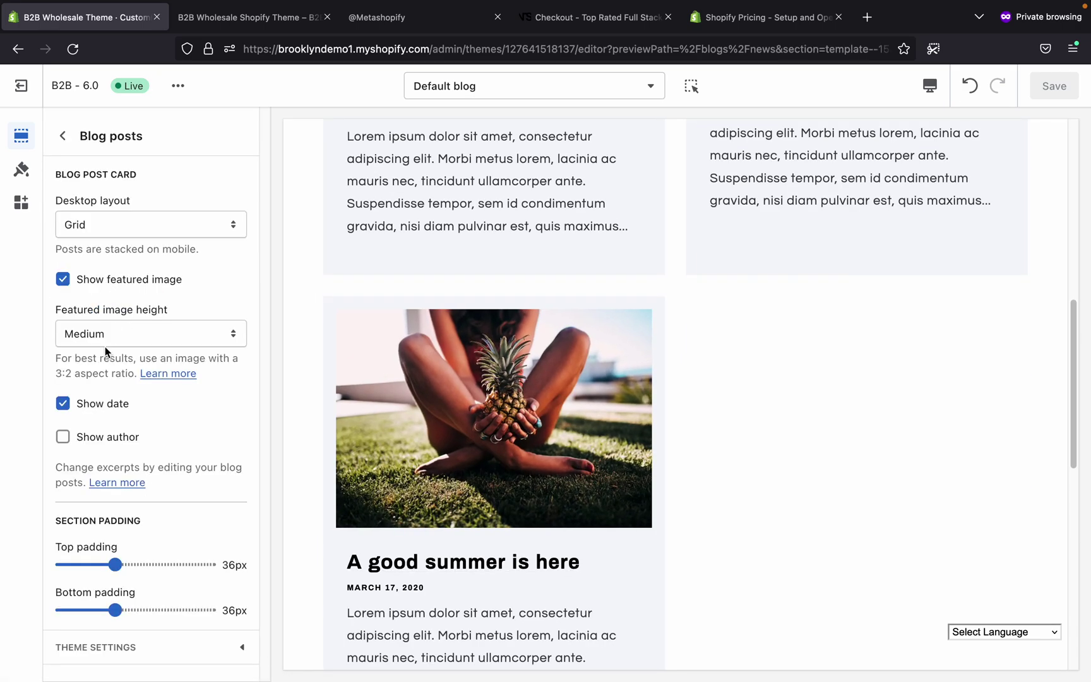
left_click(63, 137)
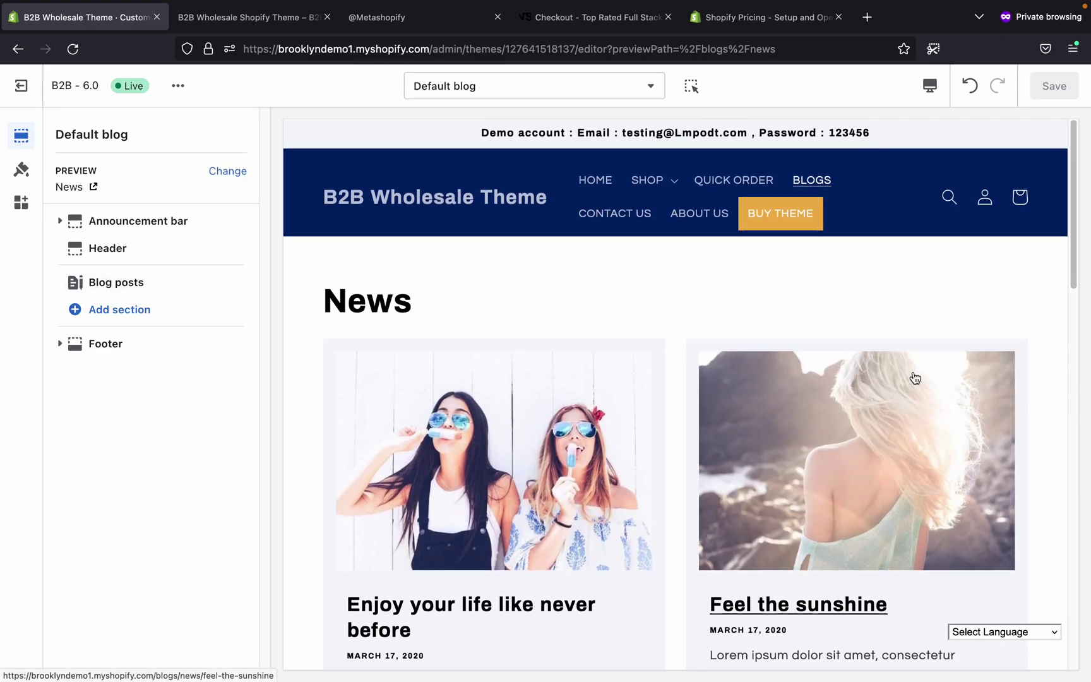
scroll(915, 377, "down", 10)
scroll(916, 378, "up", 10)
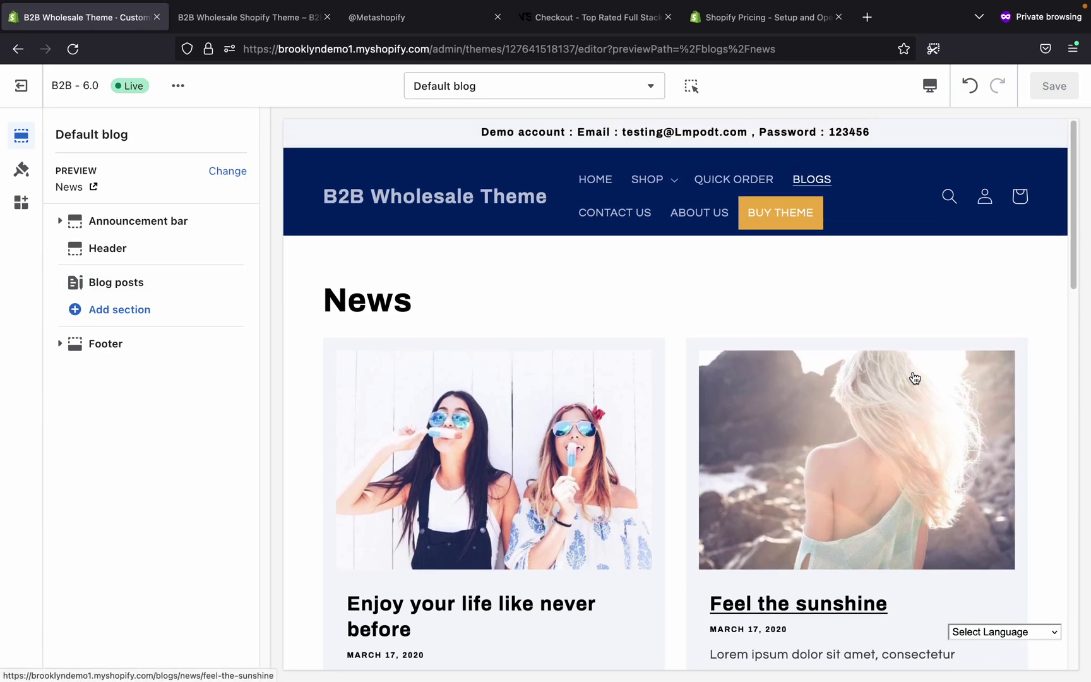
- Expand the Footer section in the Default blog template and view the footer in the preview
left_click(56, 348)
scroll(736, 432, "down", 10)
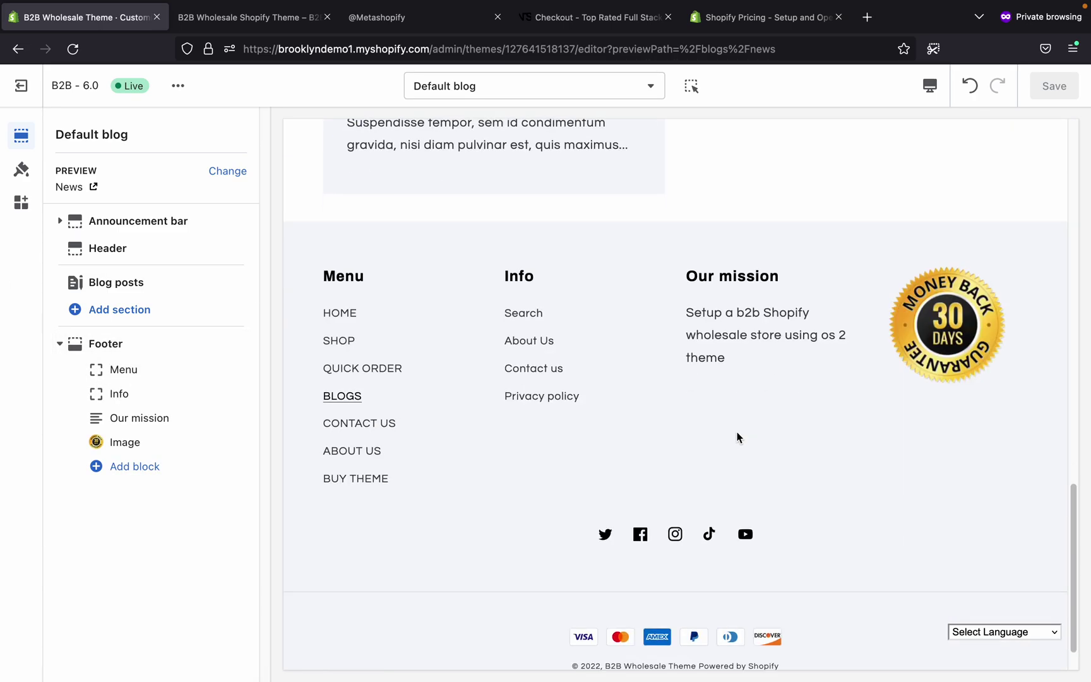
- Go back to the start of the News page and view the Blog posts section's settings
scroll(738, 437, "up", 10)
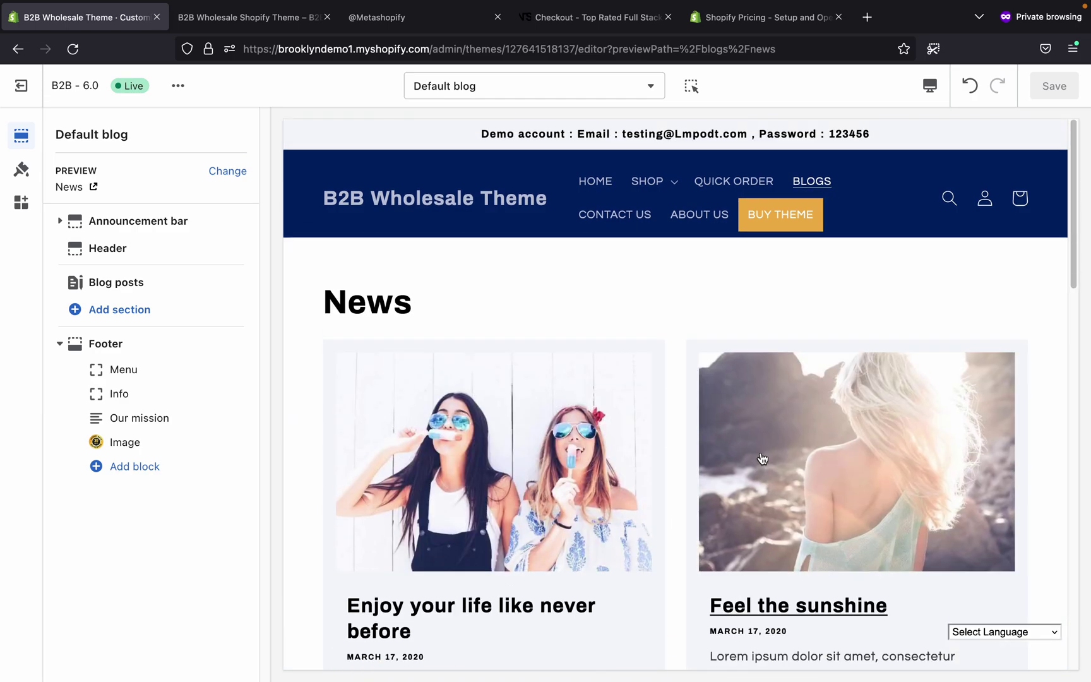
left_click(146, 281)
left_click(54, 144)
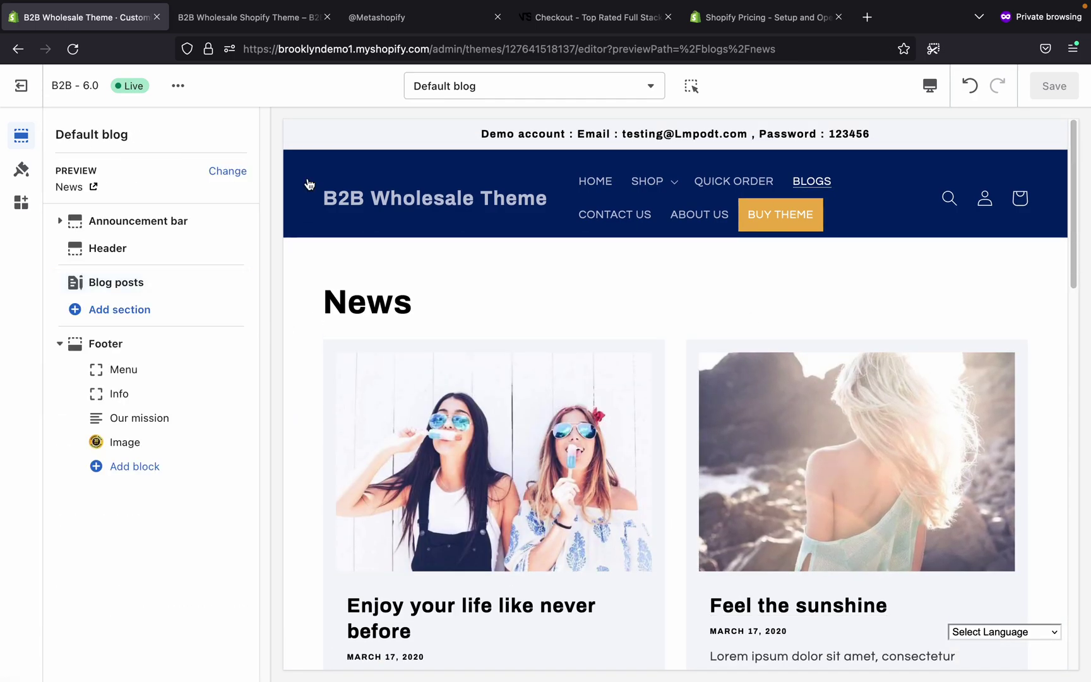
- Open the Customer login page in the preview, look over its form, and go to account creation
left_click(480, 204)
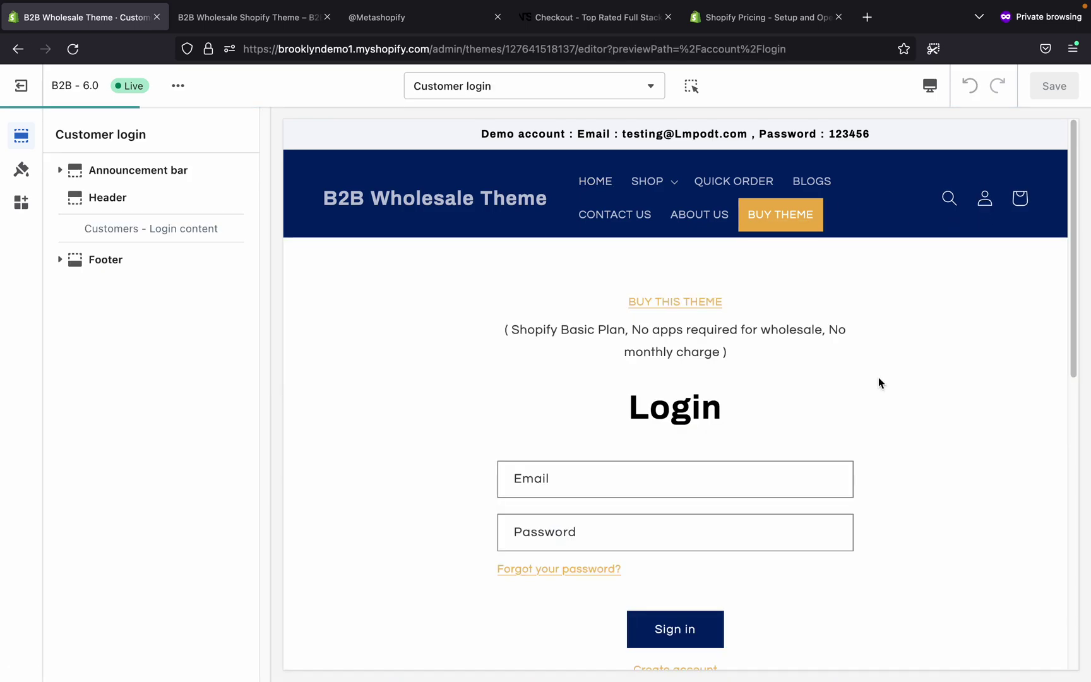
scroll(859, 383, "down", 2)
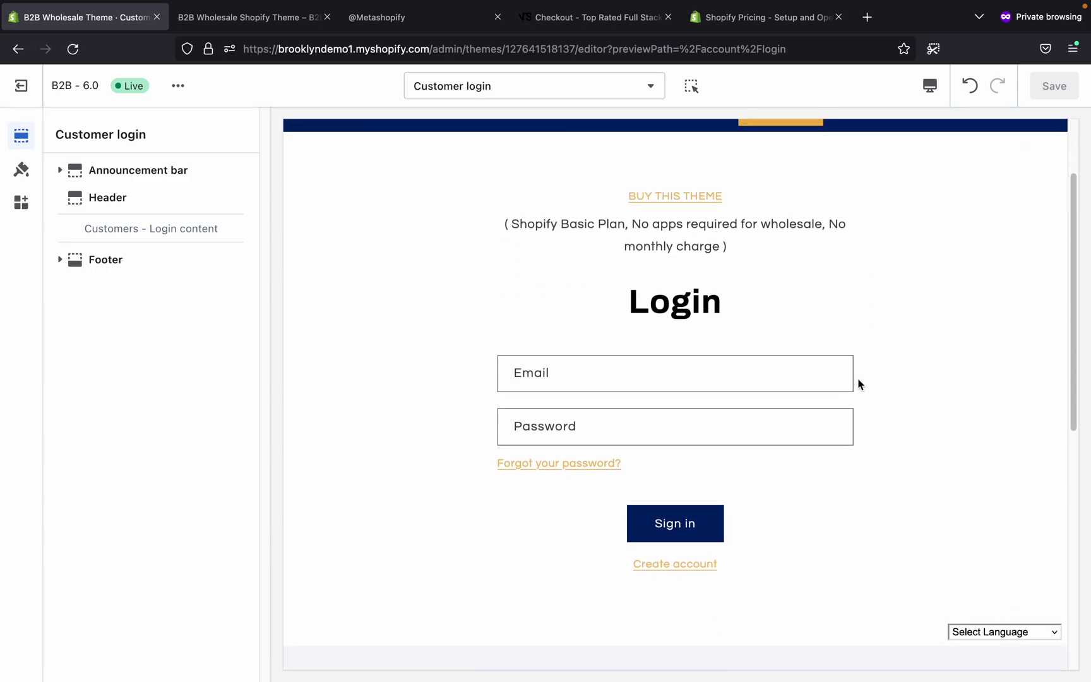
left_click(680, 564)
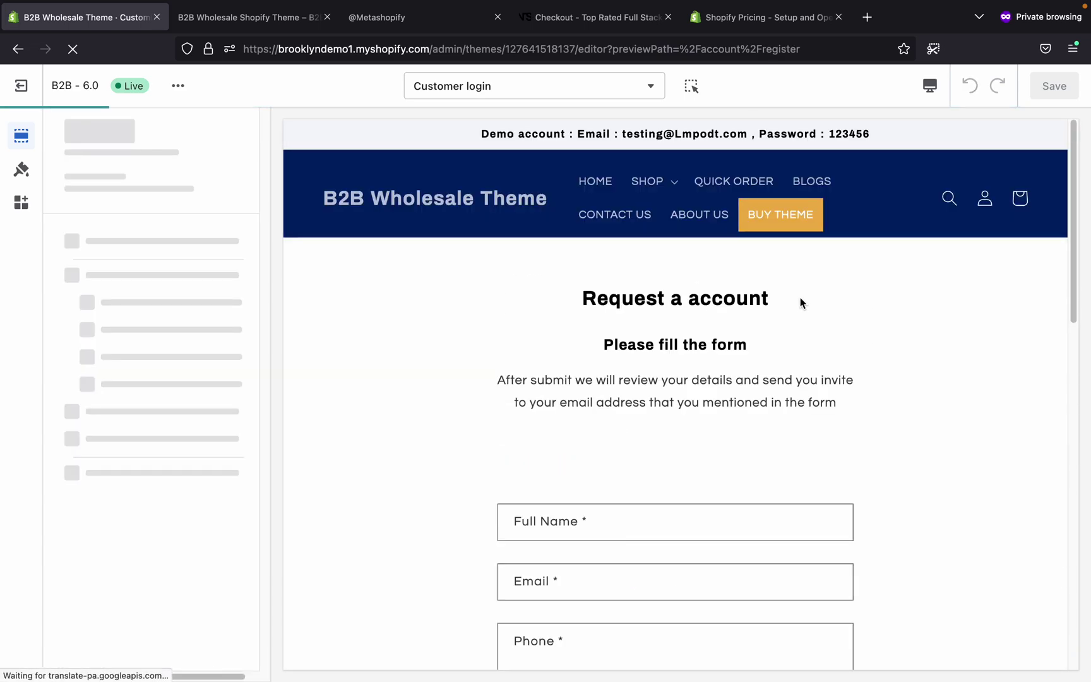
- Look over the Request a account page, from its heading and image through all form fields to the Submit button
scroll(821, 338, "down", 5)
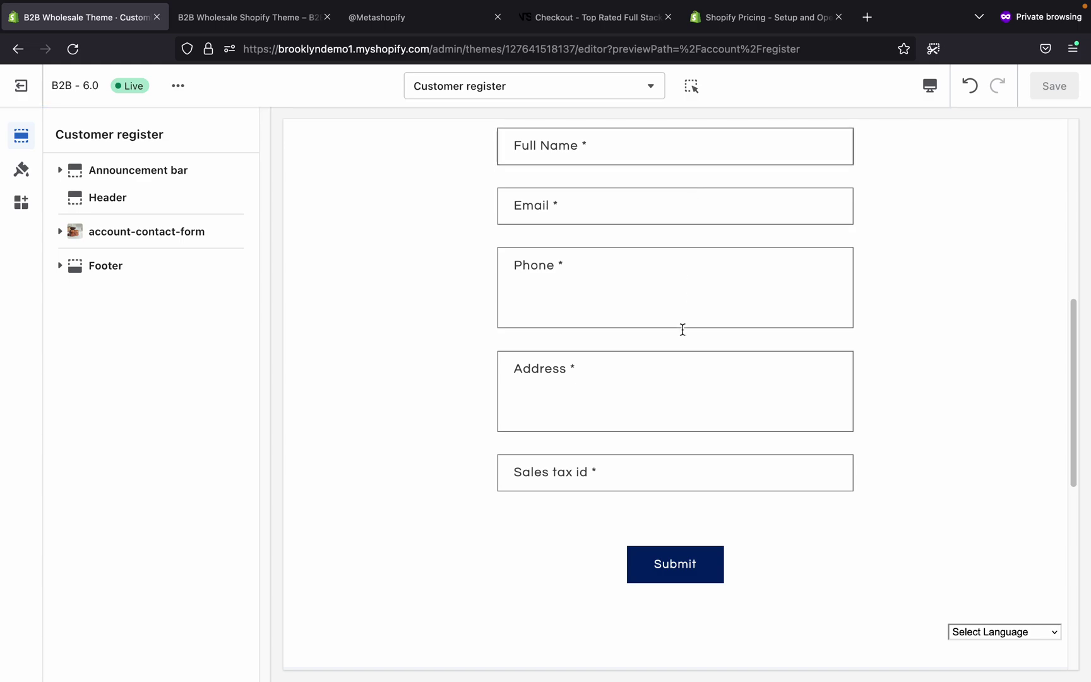
scroll(688, 436, "up", 5)
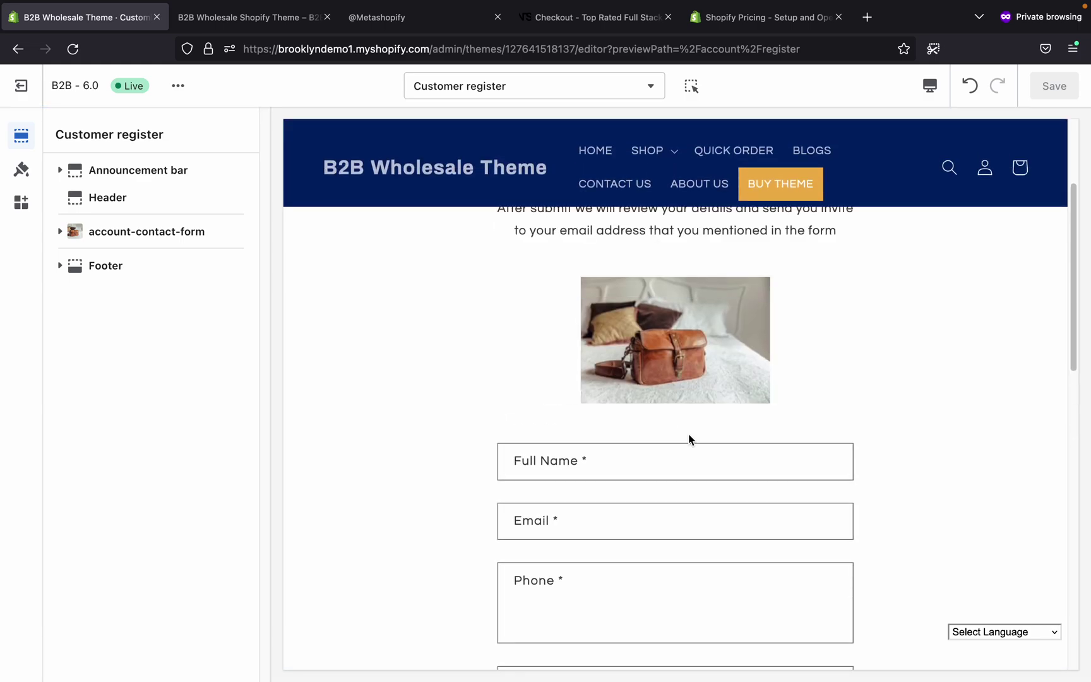
scroll(688, 434, "up", 3)
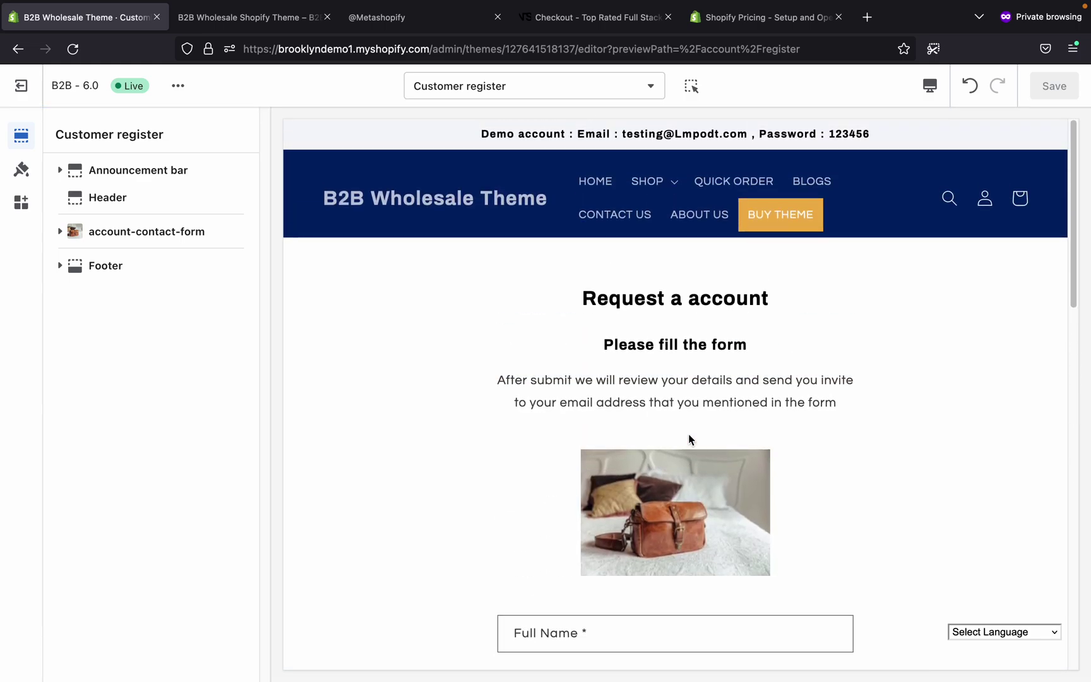
scroll(688, 433, "down", 6)
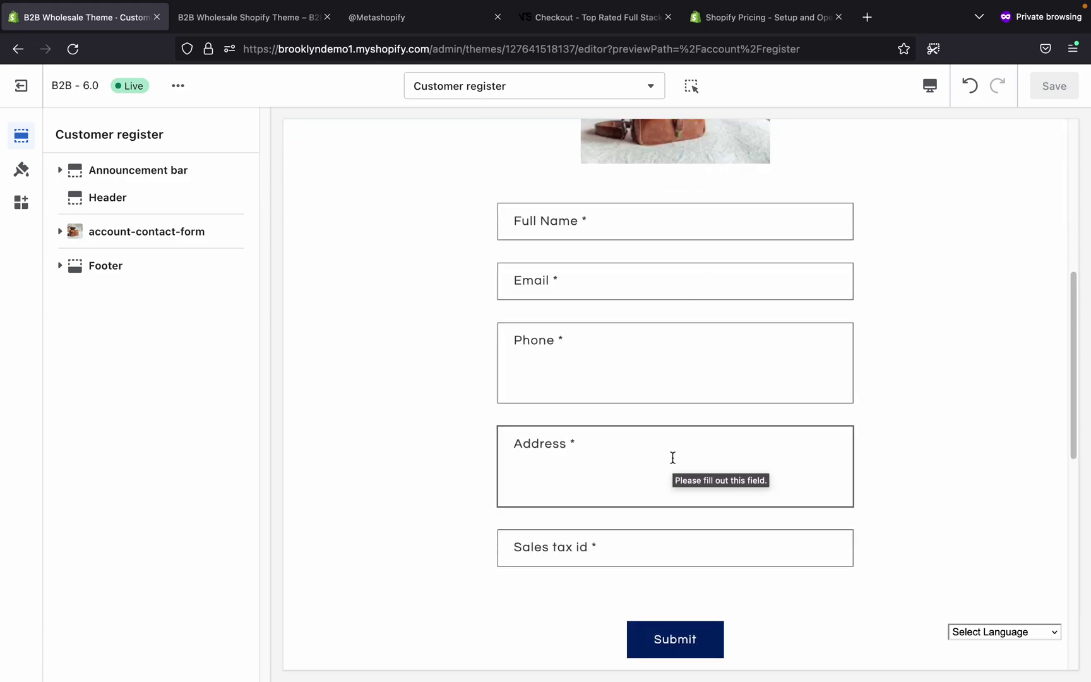
scroll(673, 455, "up", 6)
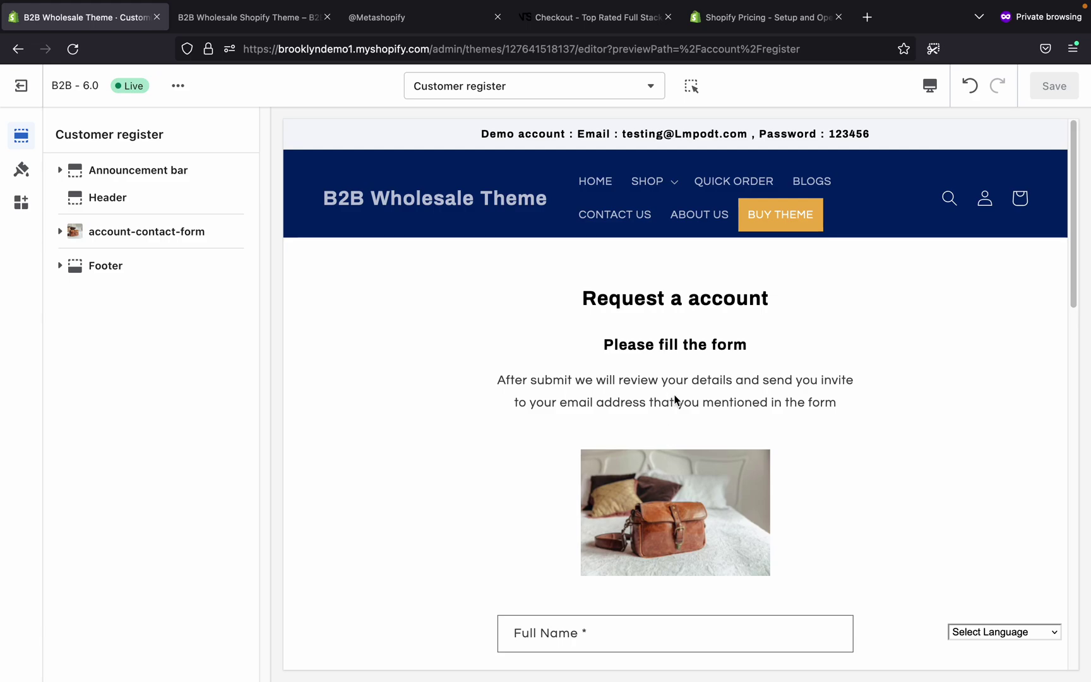
scroll(675, 396, "down", 5)
scroll(674, 396, "up", 3)
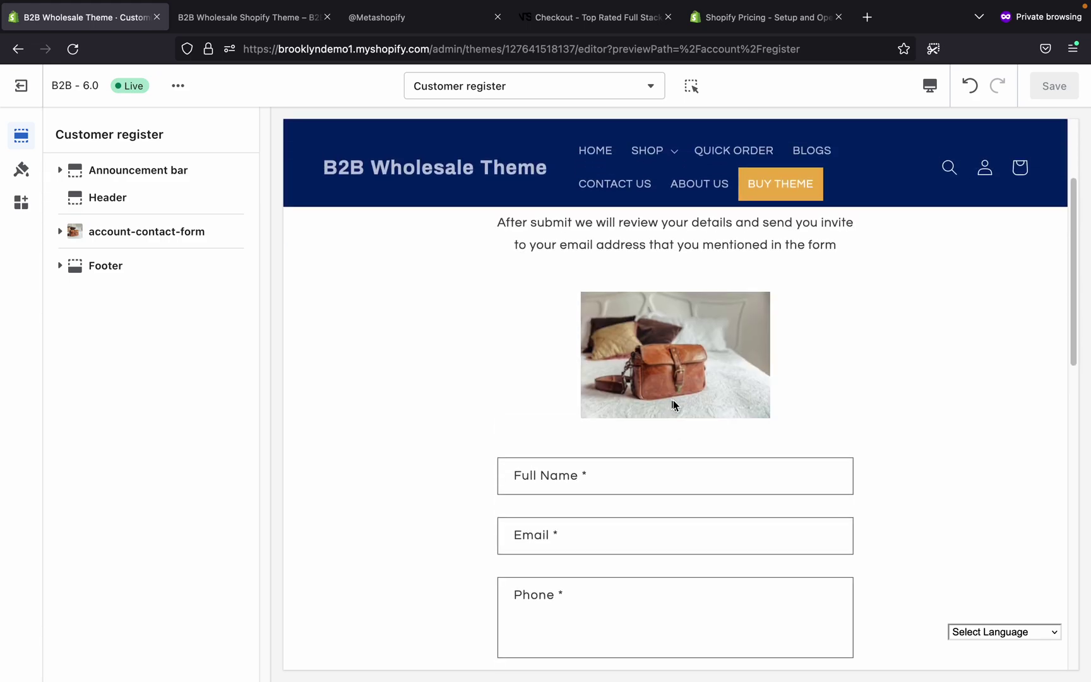
scroll(866, 409, "up", 2)
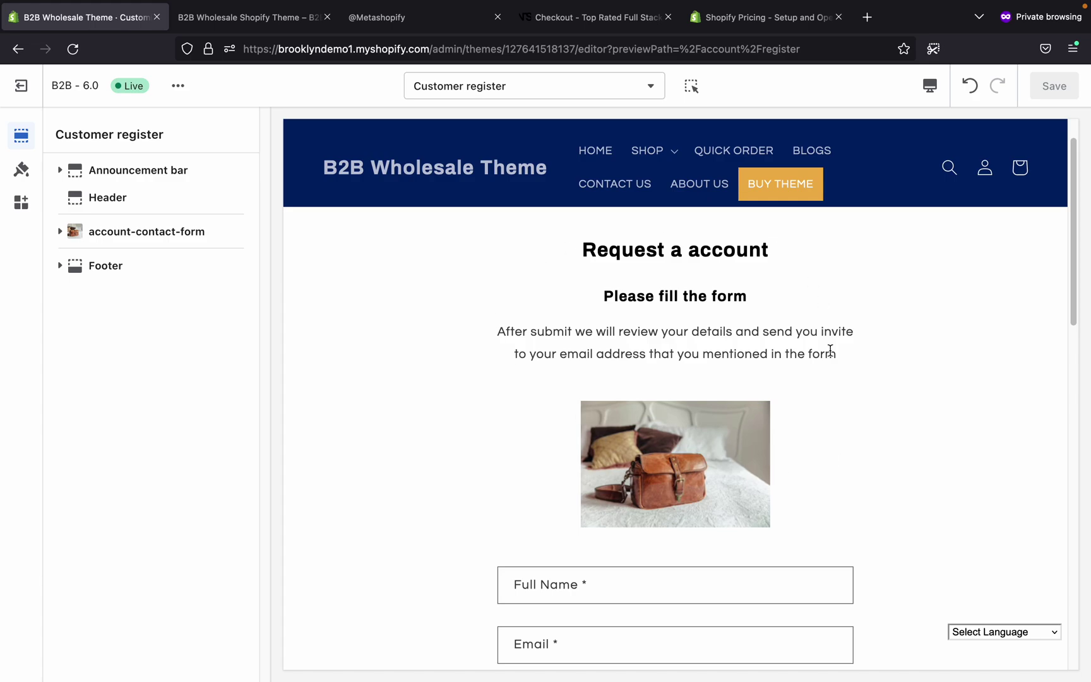
scroll(824, 366, "down", 6)
scroll(825, 366, "up", 6)
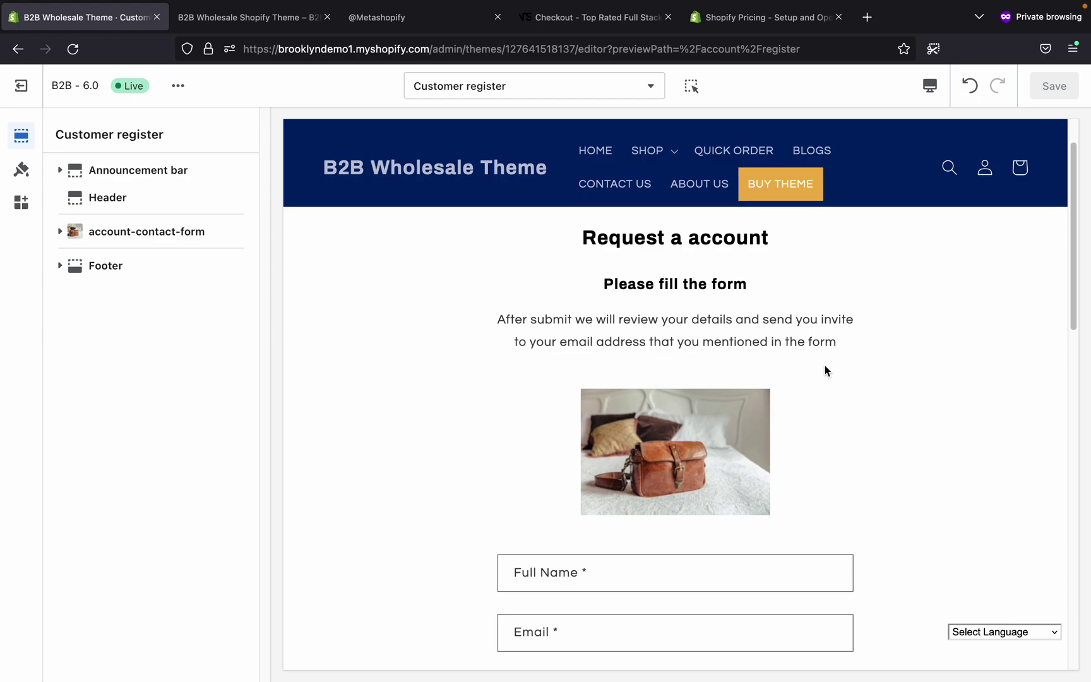
- Expand the account-contact-form section of the Customer register template and compare its blocks with the form fields in the preview
left_click(60, 231)
left_click(21, 169)
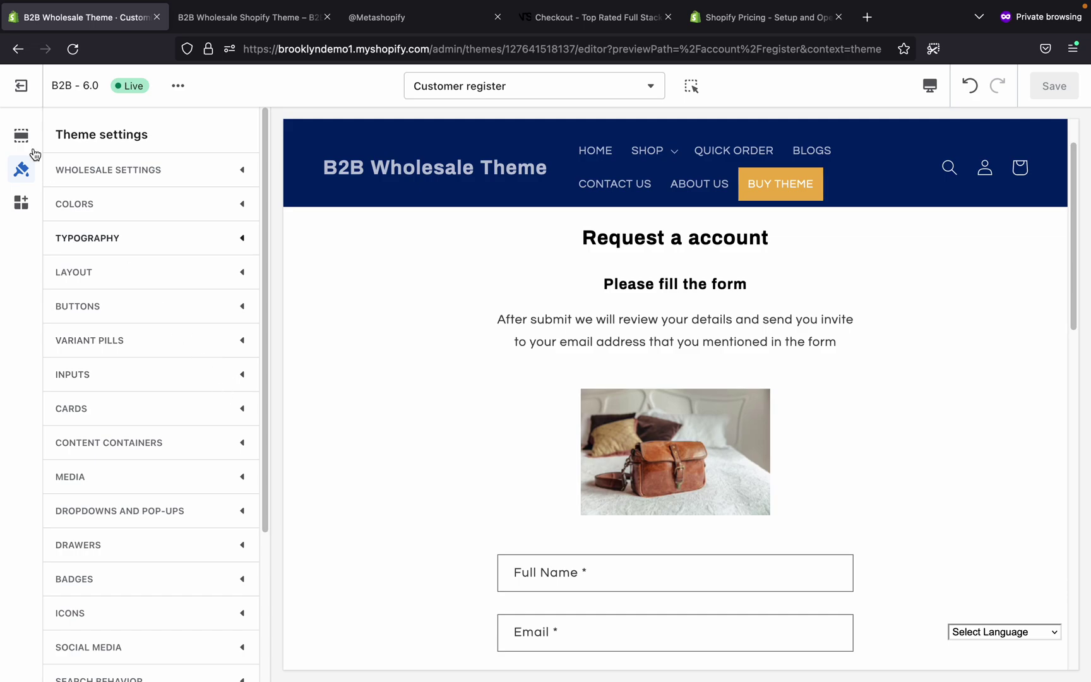
left_click(21, 135)
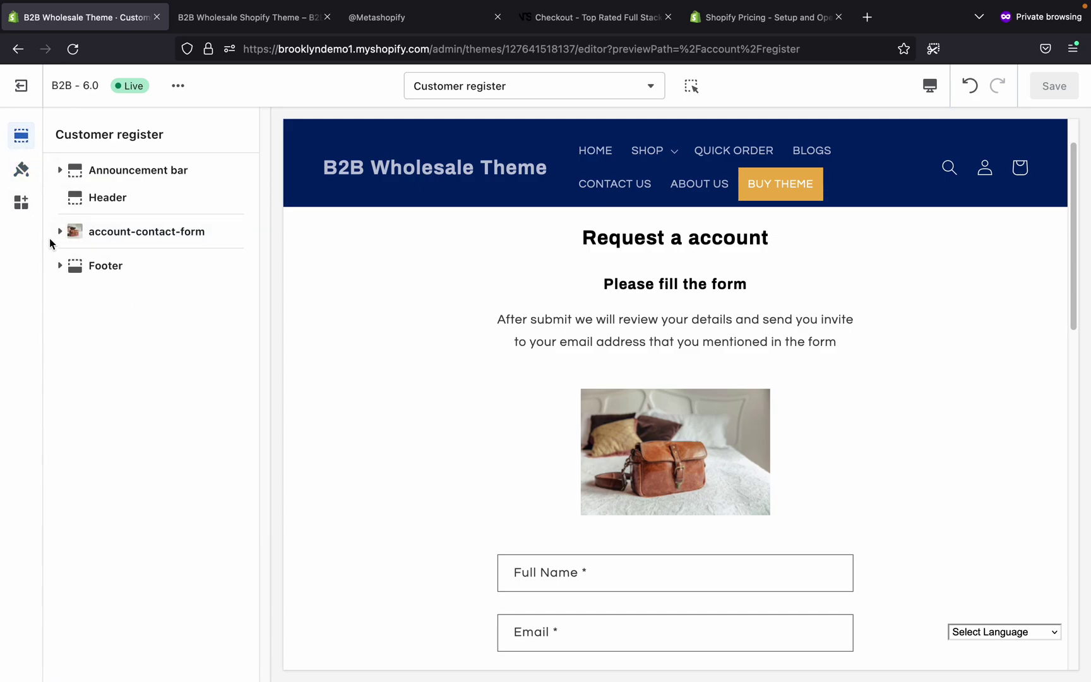
left_click(59, 231)
scroll(758, 409, "down", 5)
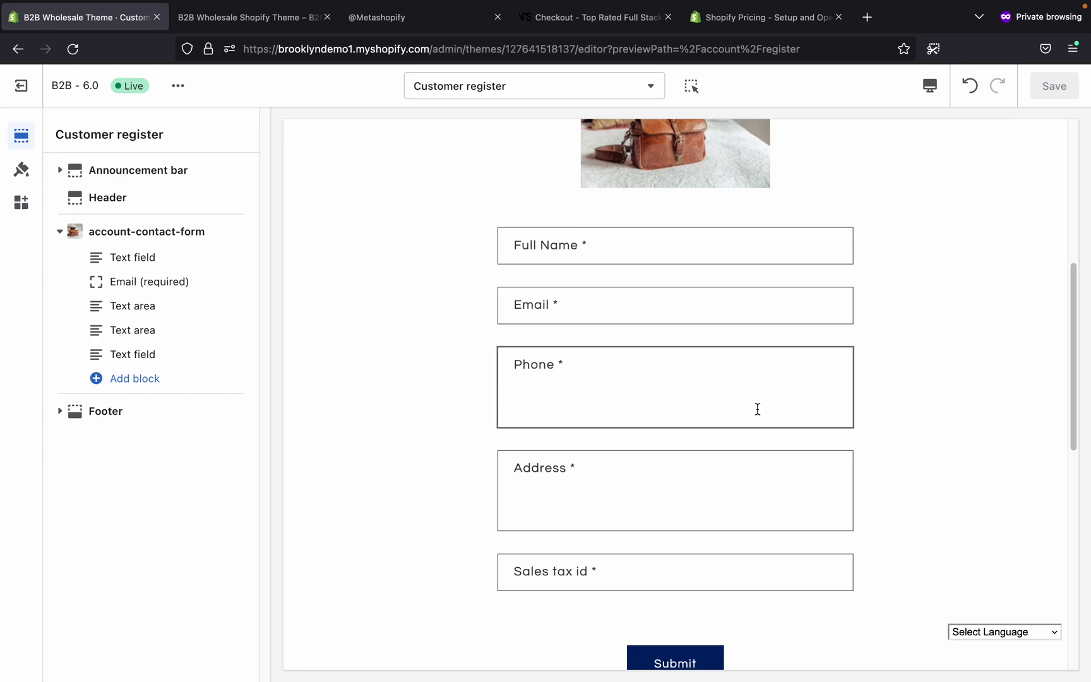
- View the block types available for the account-contact-form section, close the list without adding one, and review the form preview
left_click(130, 381)
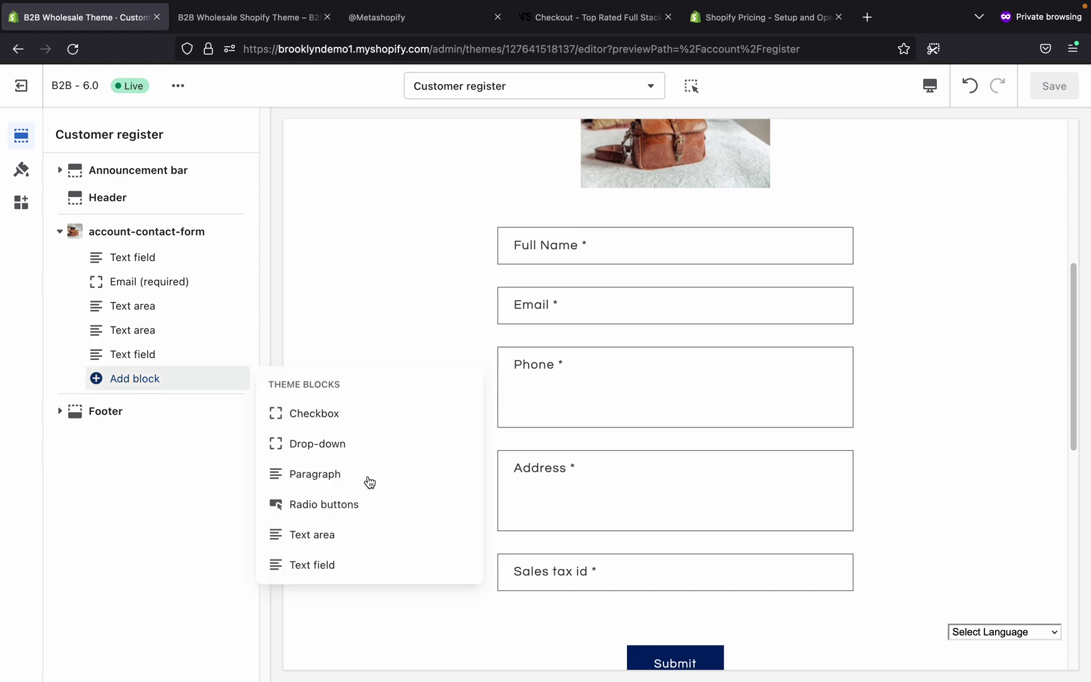
left_click(178, 437)
scroll(577, 324, "up", 3)
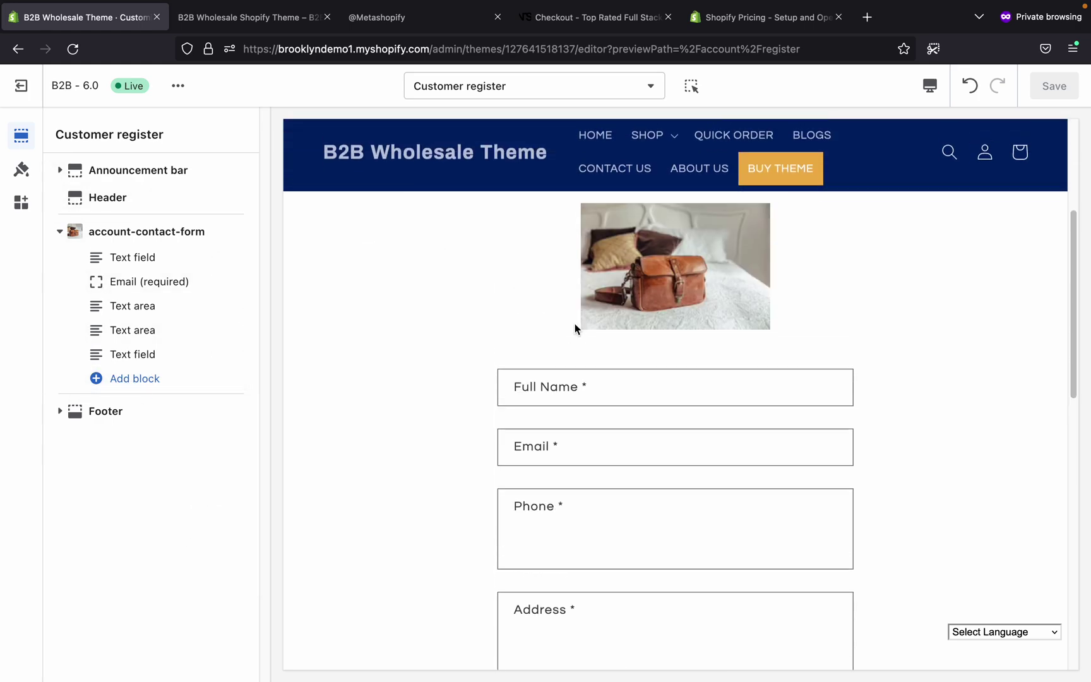
scroll(574, 324, "down", 5)
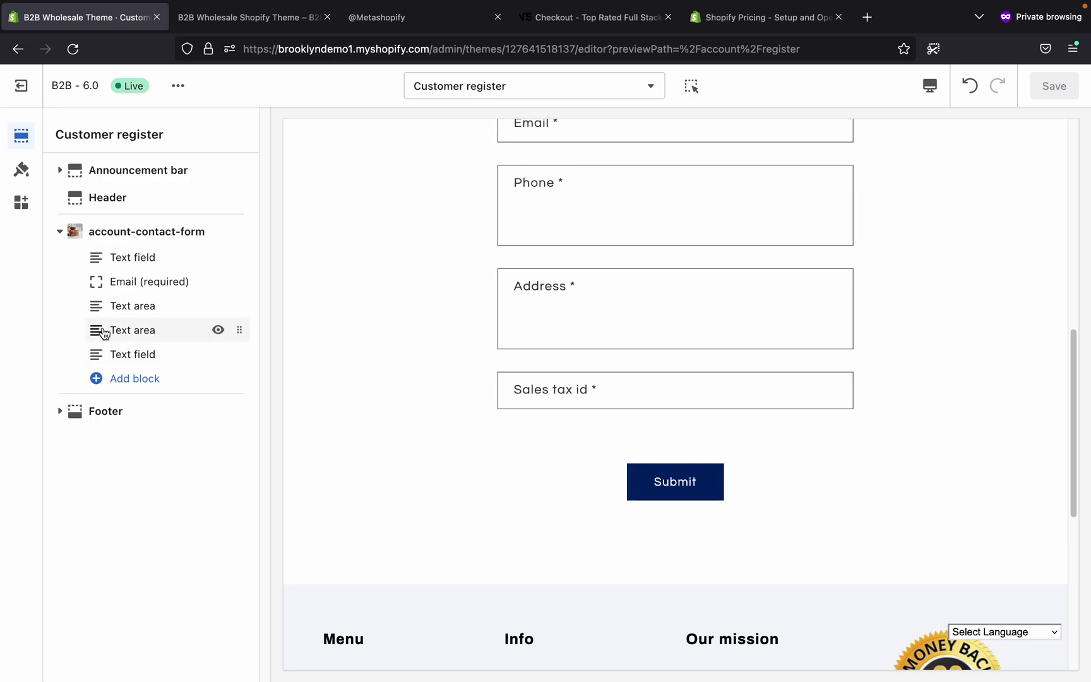
- View the settings of the Sales tax id text field block and return to the Customer register sections
left_click(133, 359)
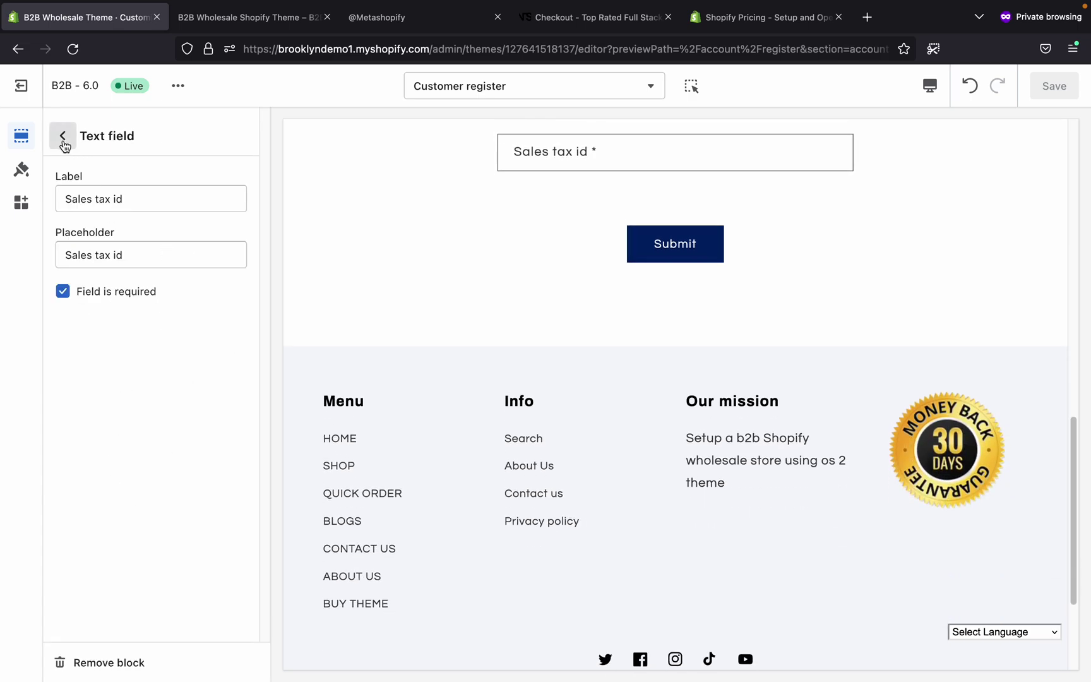
left_click(63, 136)
scroll(545, 341, "up", 7)
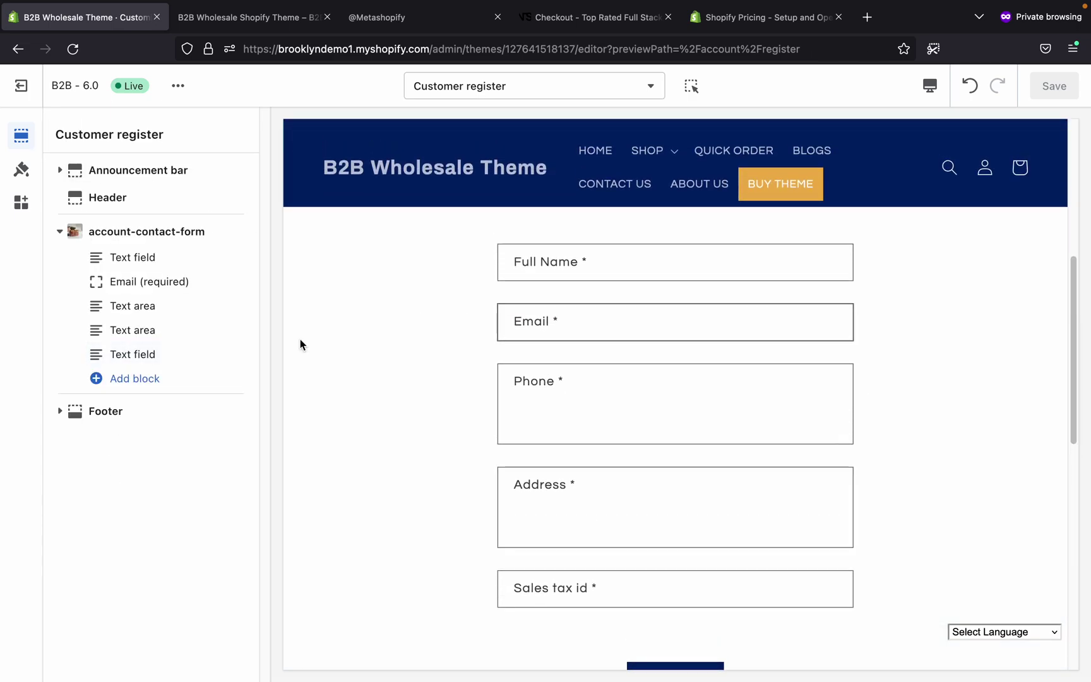
- Expand the Wholesale settings in the theme settings and review its account creation options alongside the registration form preview
left_click(21, 169)
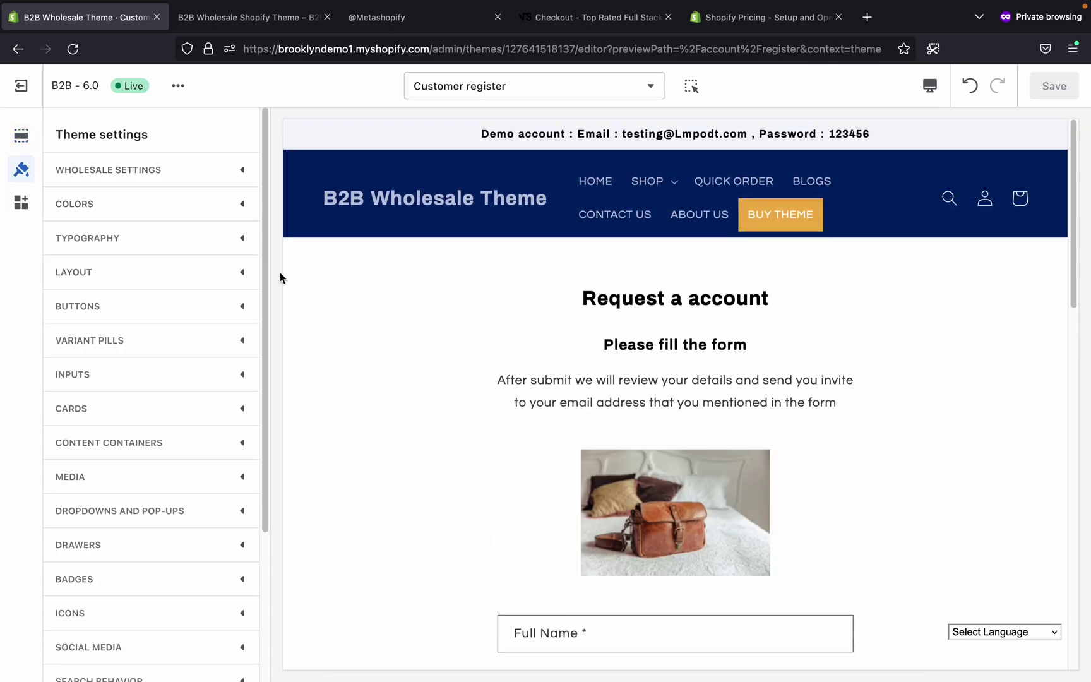
left_click(229, 178)
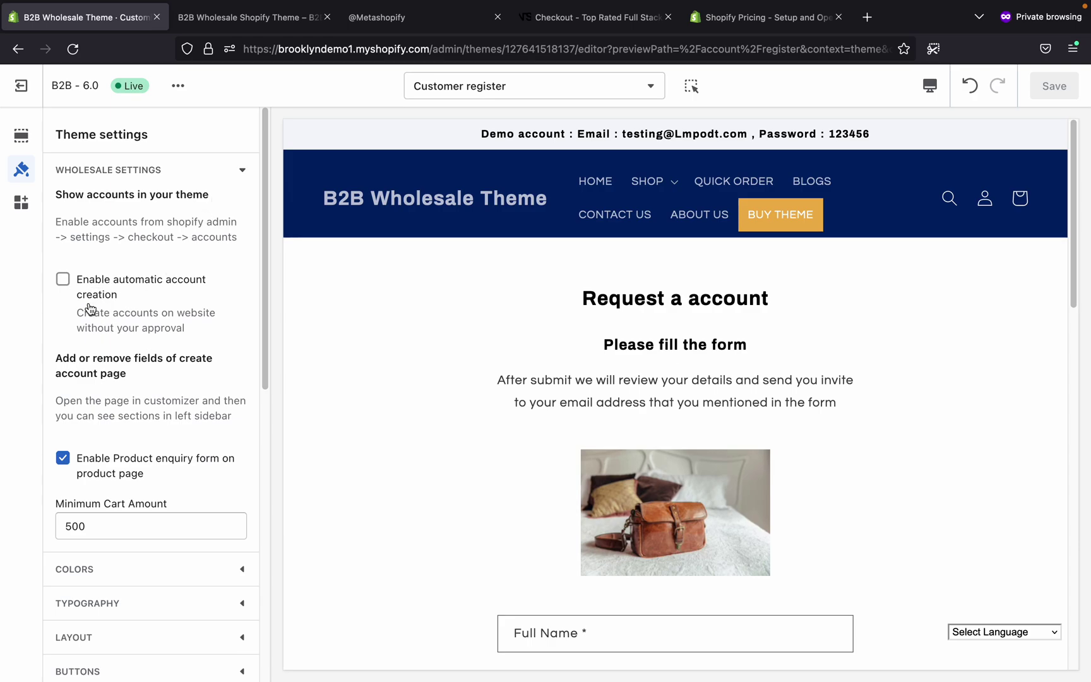
scroll(812, 418, "down", 4)
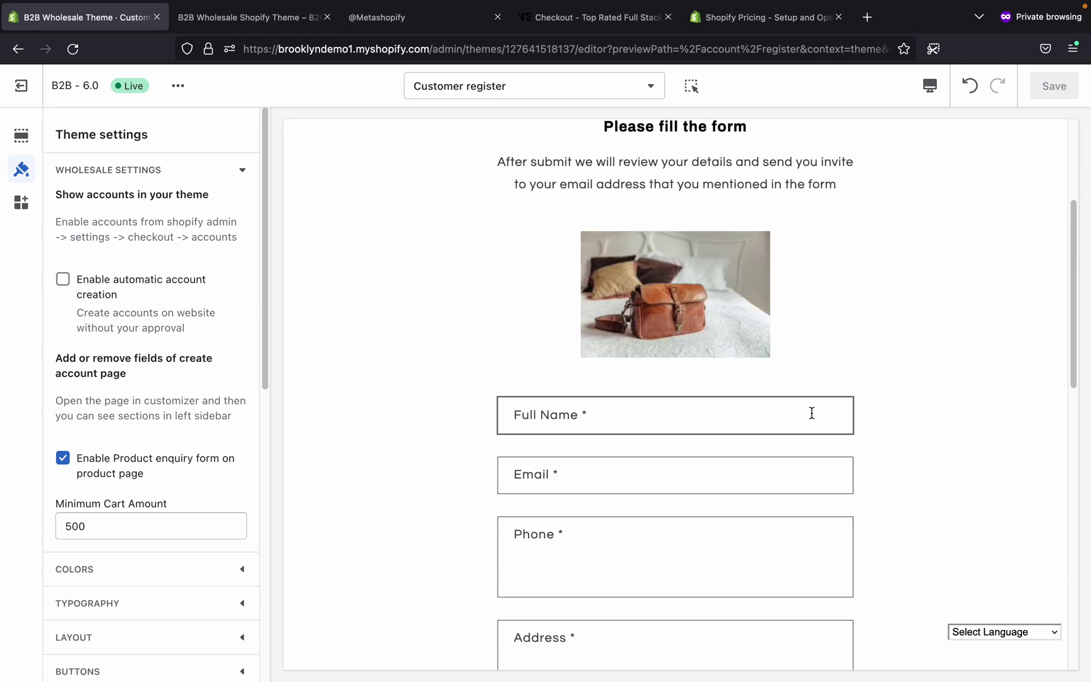
scroll(813, 413, "up", 2)
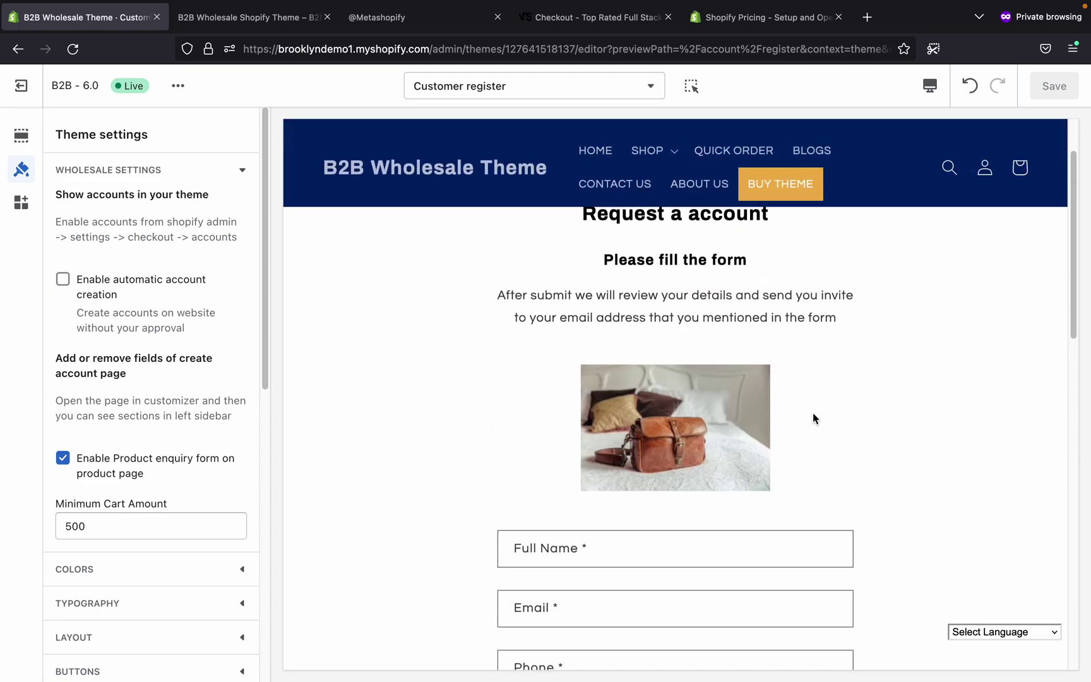
scroll(812, 414, "up", 2)
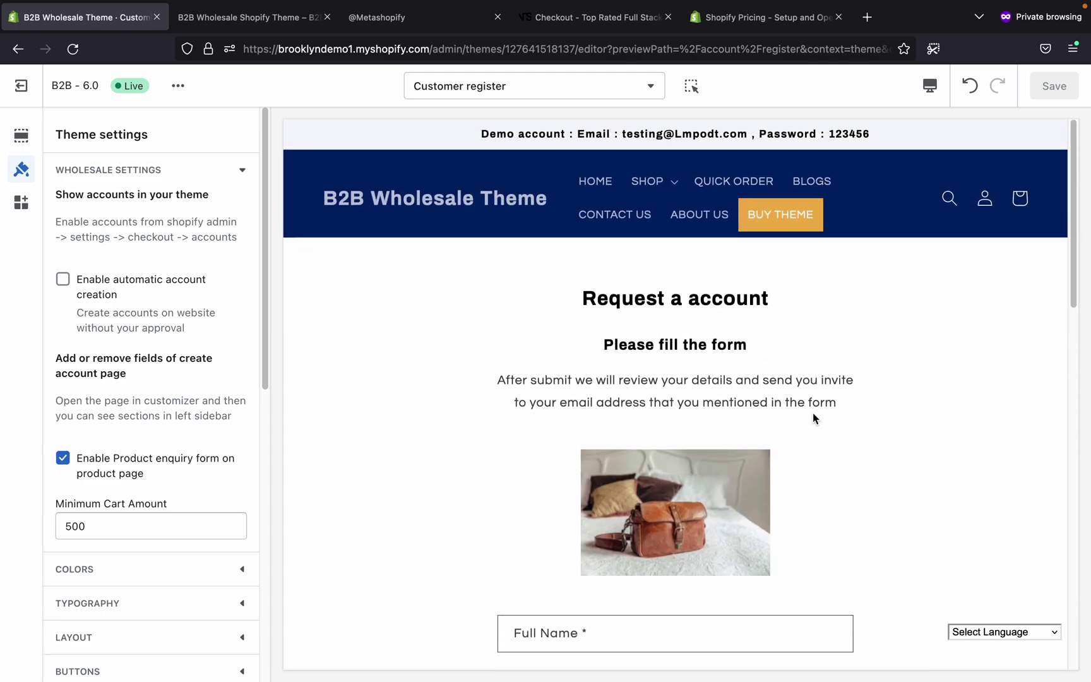
- Leave the theme editor and view the store's customer list followed by its orders list
left_click(21, 85)
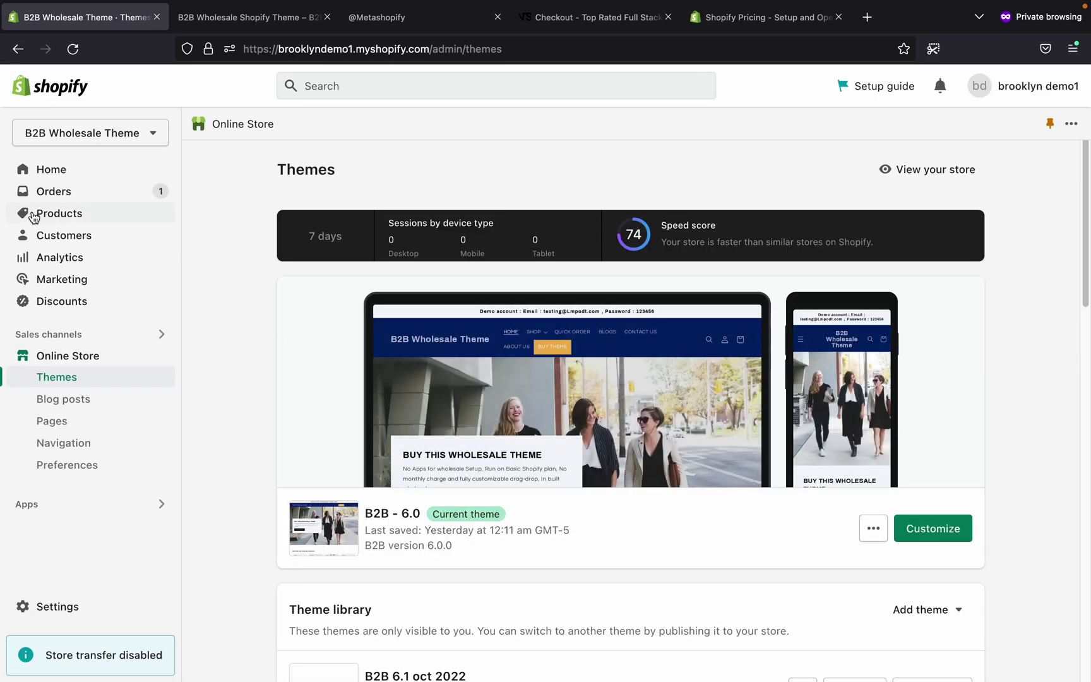
left_click(49, 235)
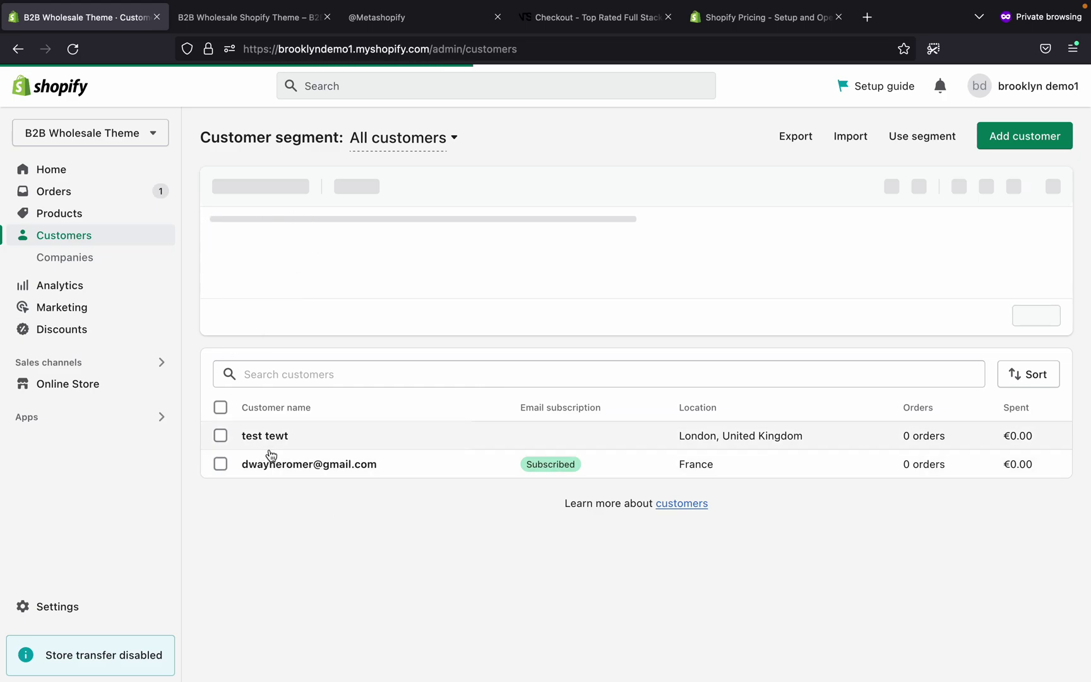
left_click(93, 198)
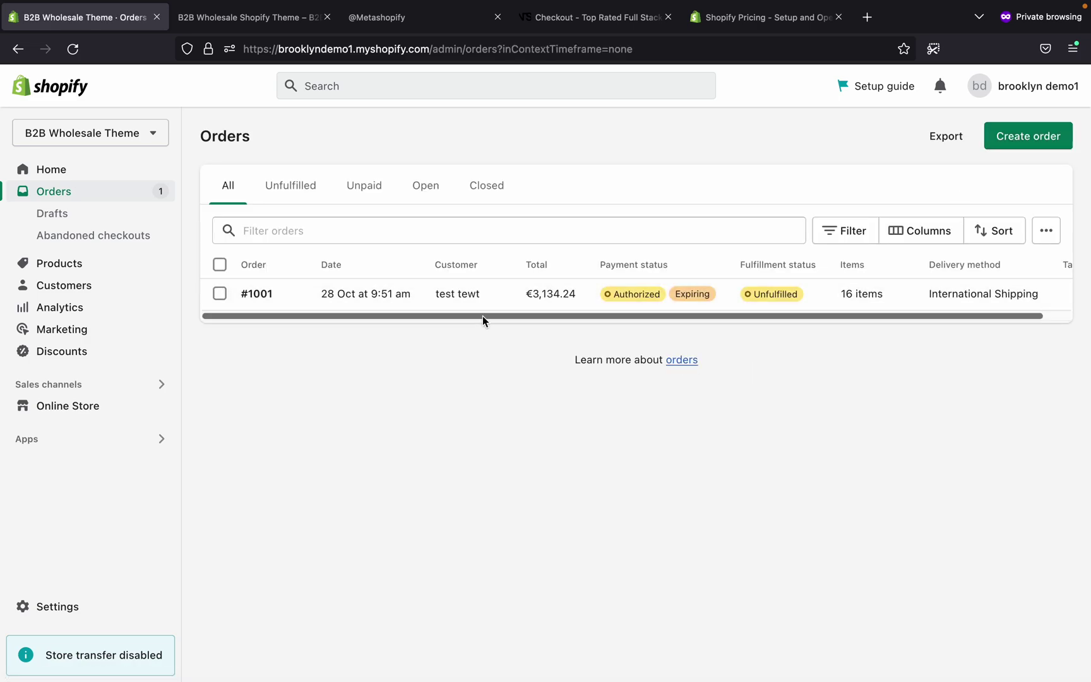
- Open the unfulfilled order from the orders list and view the additional actions available for it
left_click(384, 307)
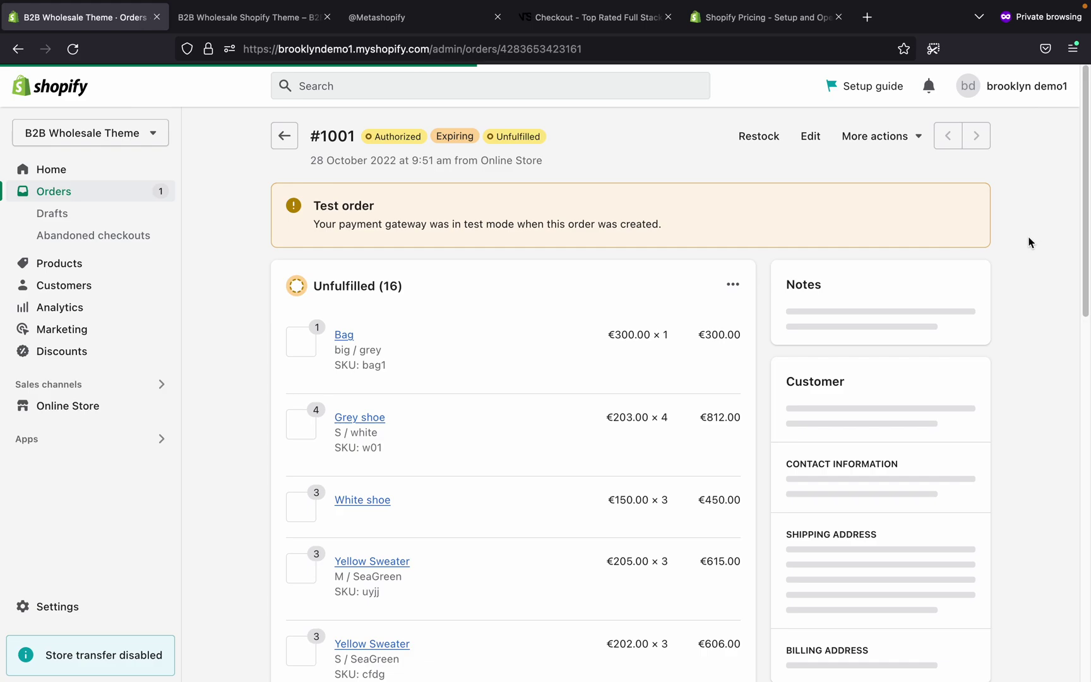
left_click(896, 143)
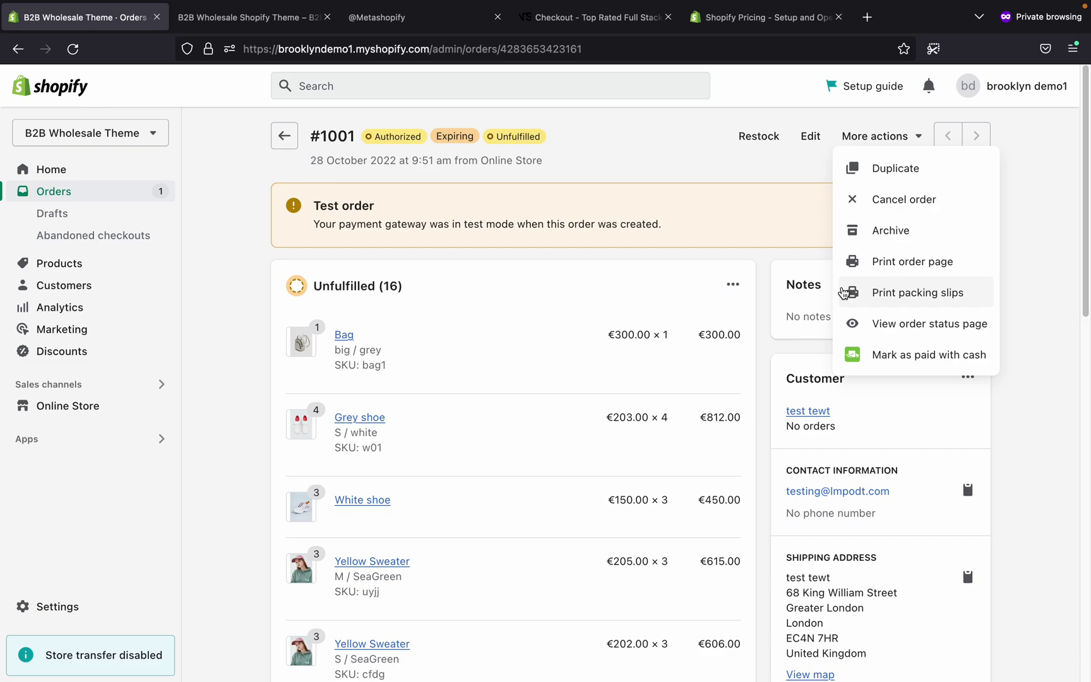
left_click(787, 258)
- Look over the order's items, unfulfilled-items options, customer details, payment summary and timeline
scroll(787, 259, "down", 6)
scroll(785, 263, "down", 2)
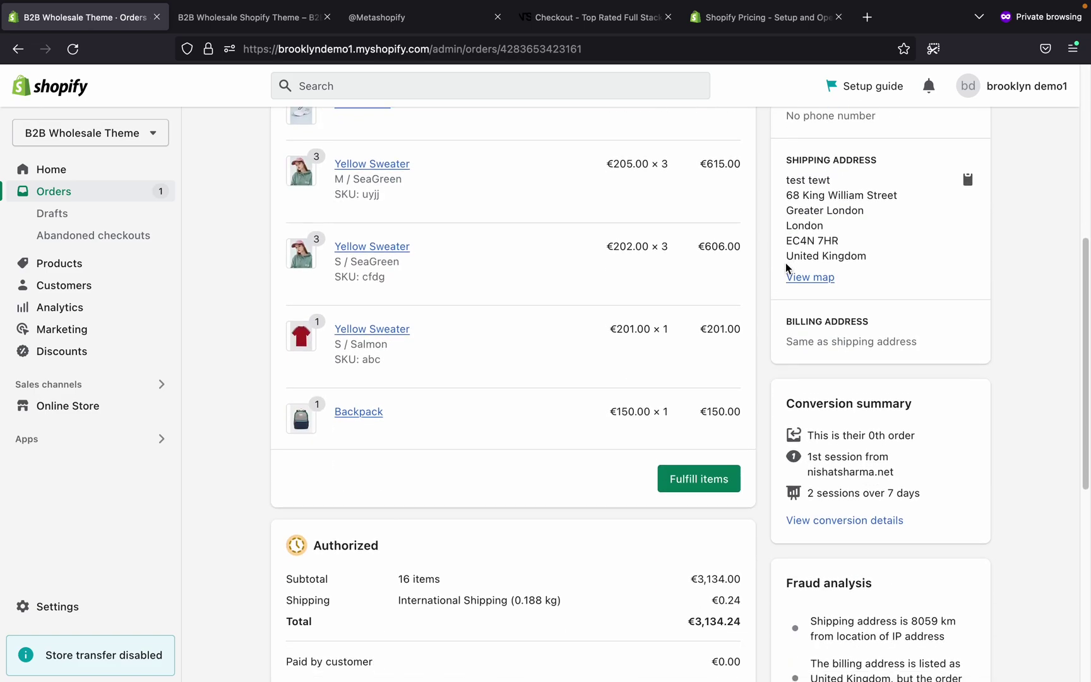
scroll(785, 263, "up", 5)
scroll(785, 263, "up", 2)
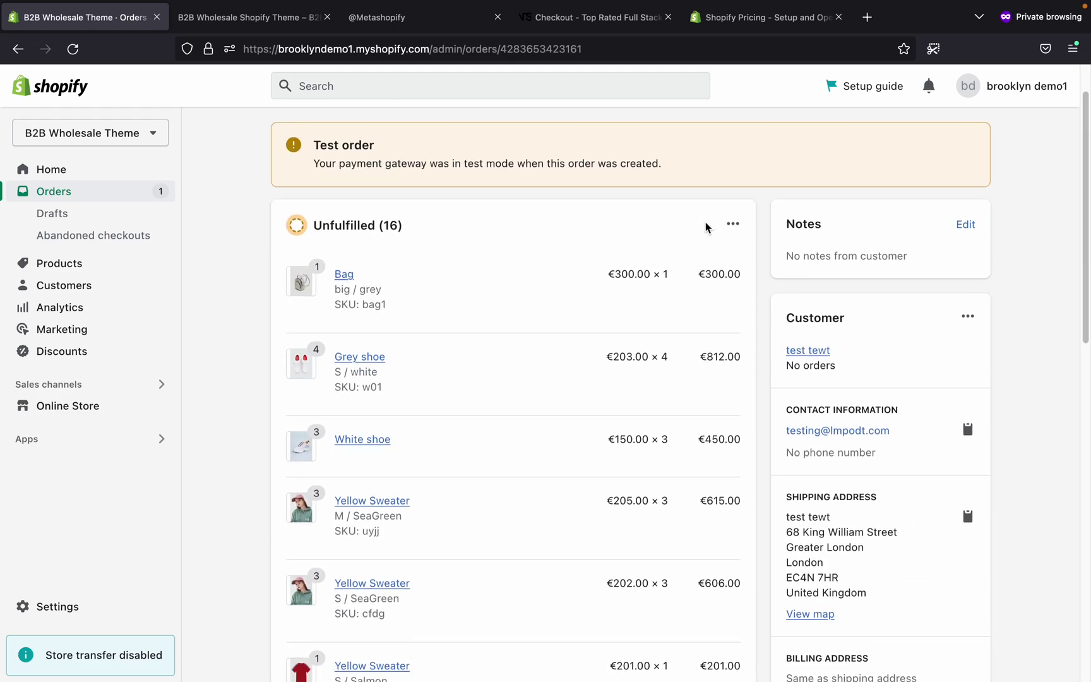
left_click(732, 224)
left_click(651, 223)
scroll(686, 331, "down", 8)
scroll(685, 331, "down", 4)
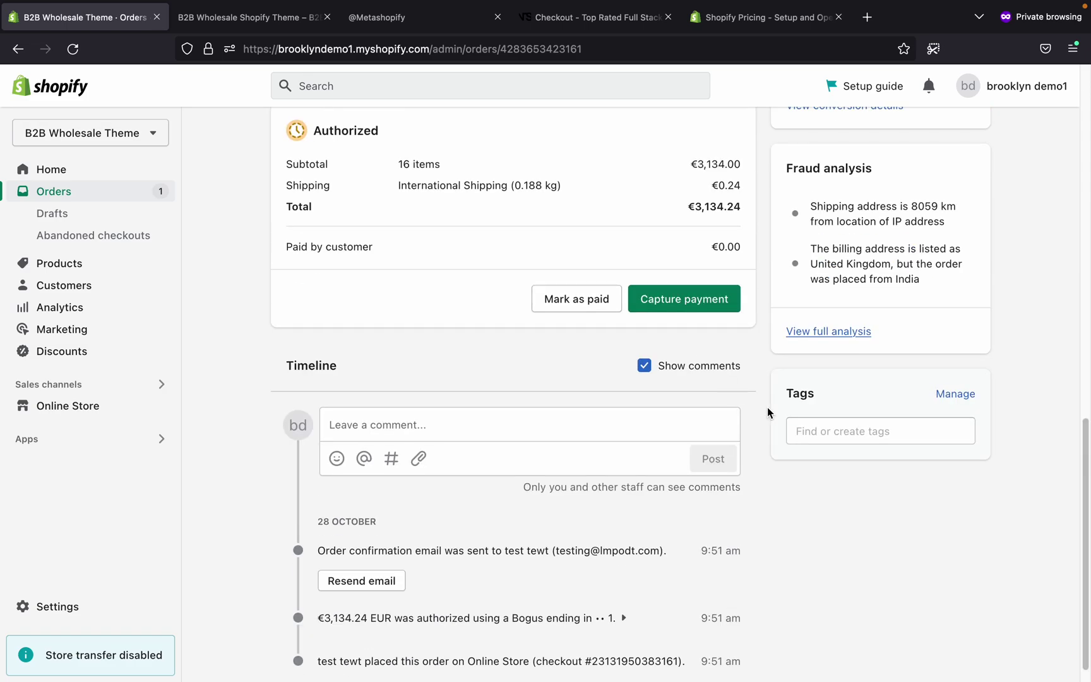
scroll(768, 408, "down", 1)
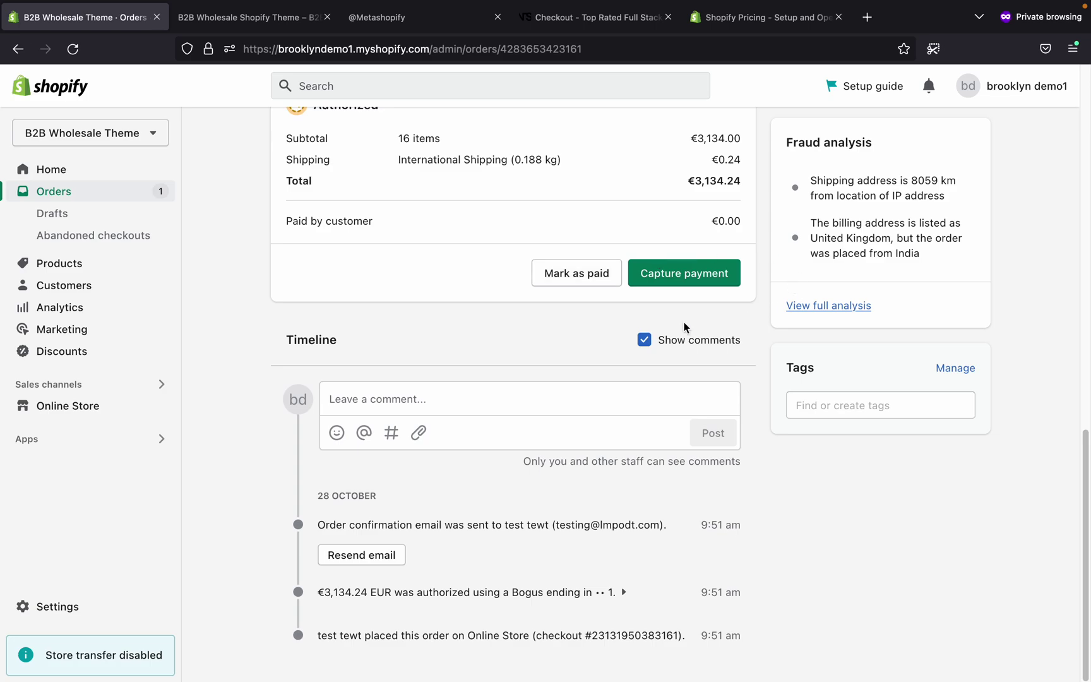
- Look over the order's payment and item details, view its additional actions, and return to the orders list
scroll(758, 461, "up", 1)
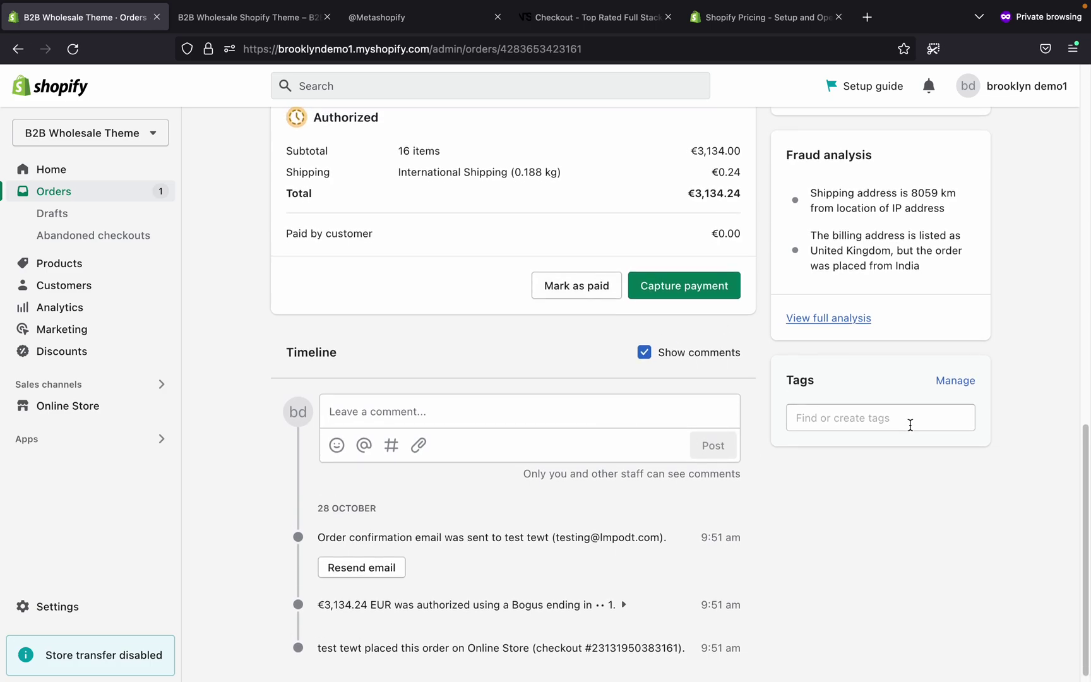
scroll(903, 430, "up", 1)
scroll(895, 468, "up", 10)
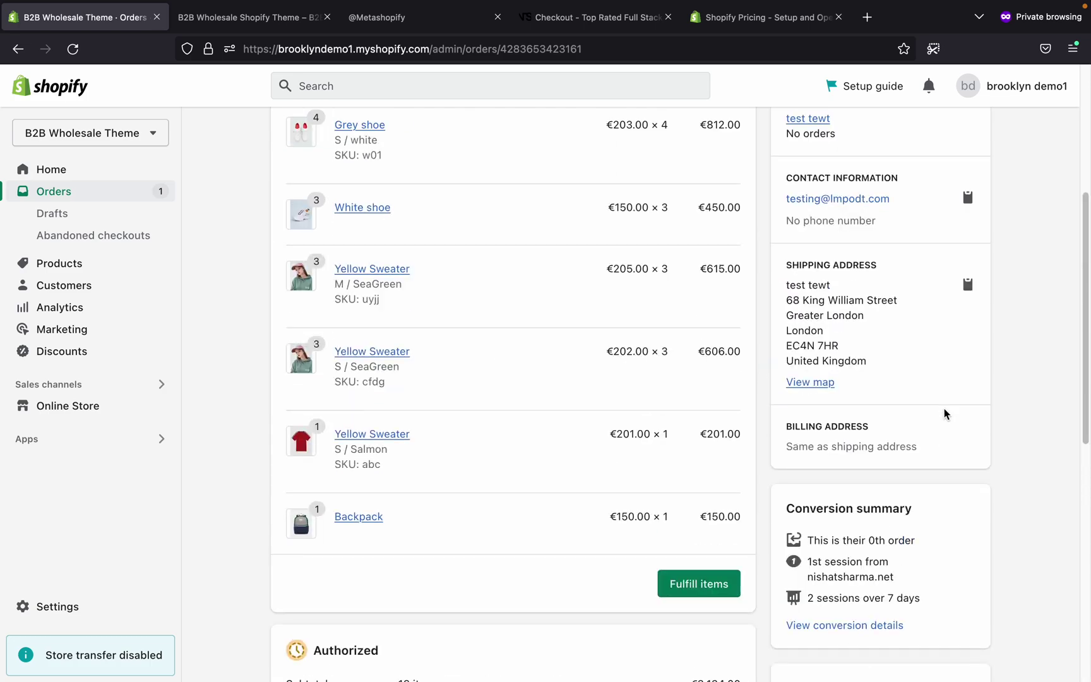
left_click(901, 143)
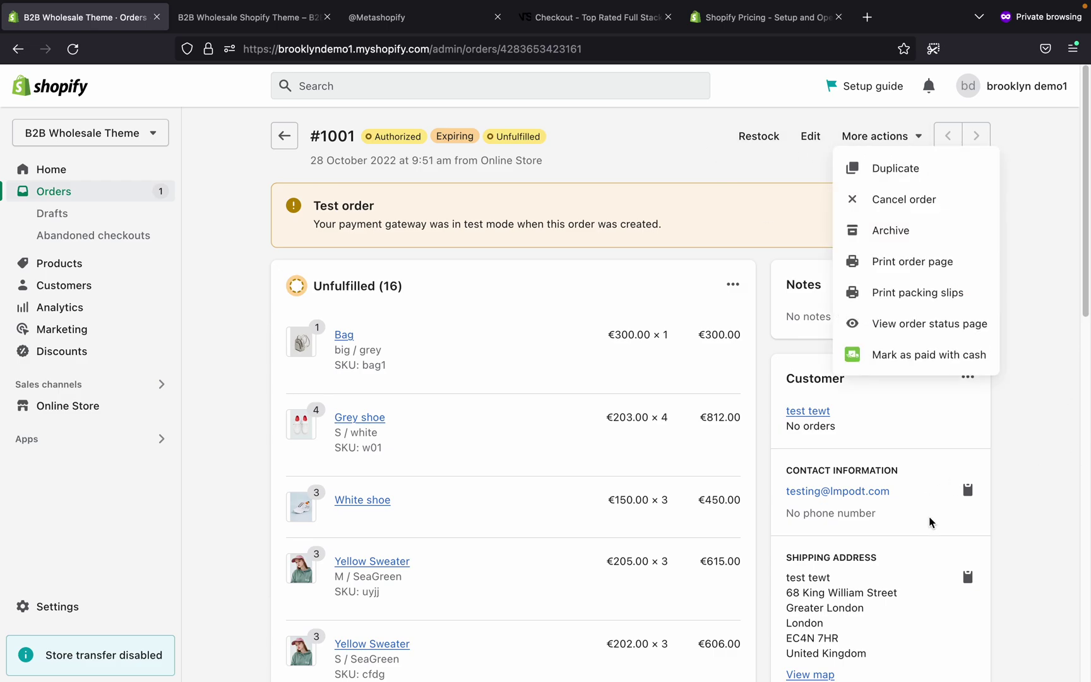
left_click(1037, 395)
left_click(286, 136)
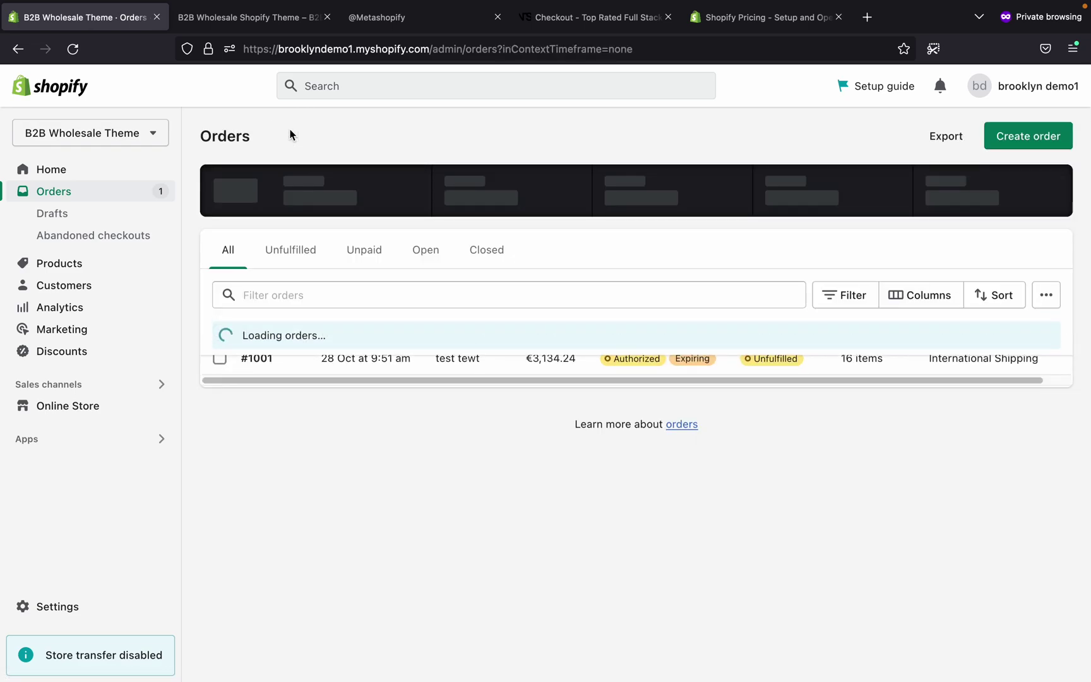
- Review the store's payment settings, including the additional providers and manual payment method options, and close the settings
left_click(62, 609)
left_click(206, 379)
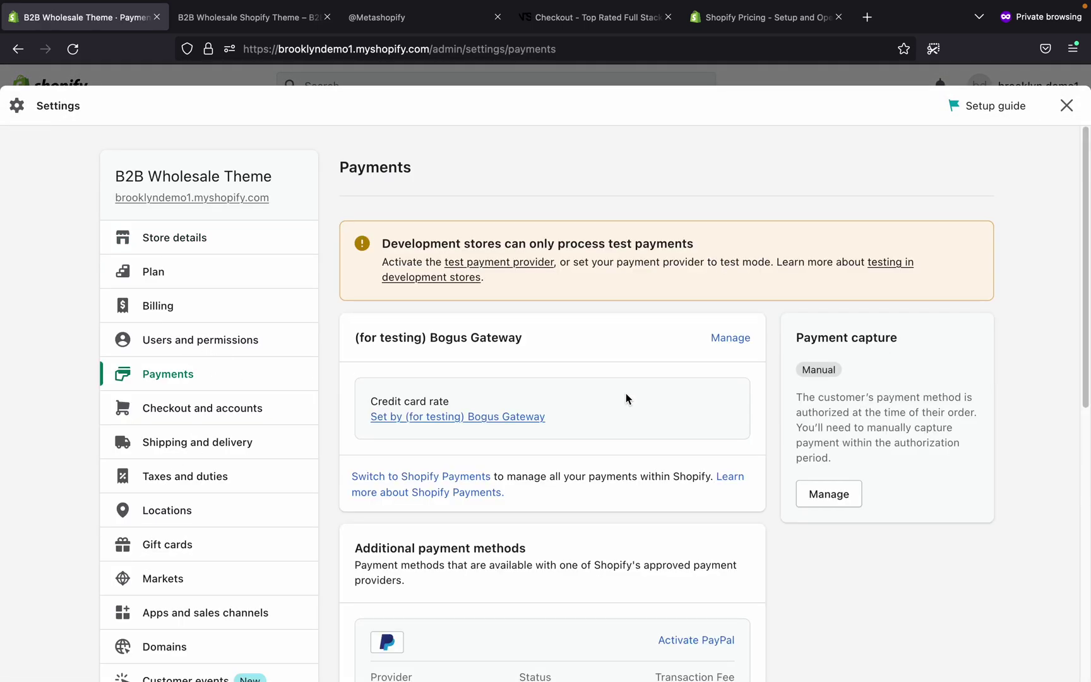
scroll(633, 428, "down", 3)
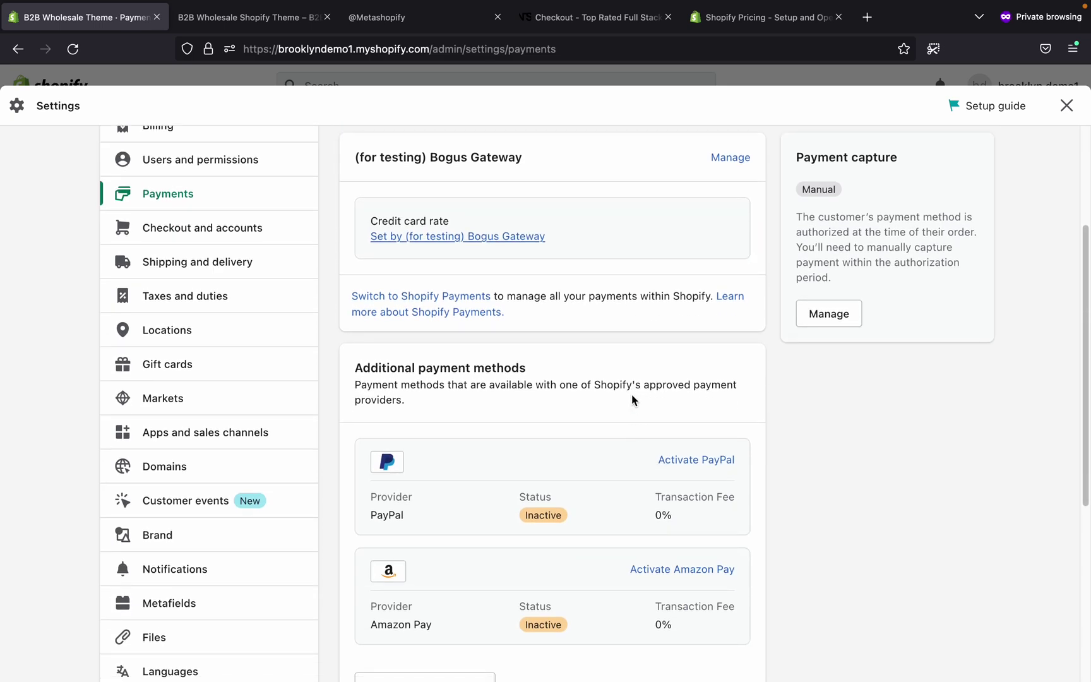
scroll(539, 605, "down", 3)
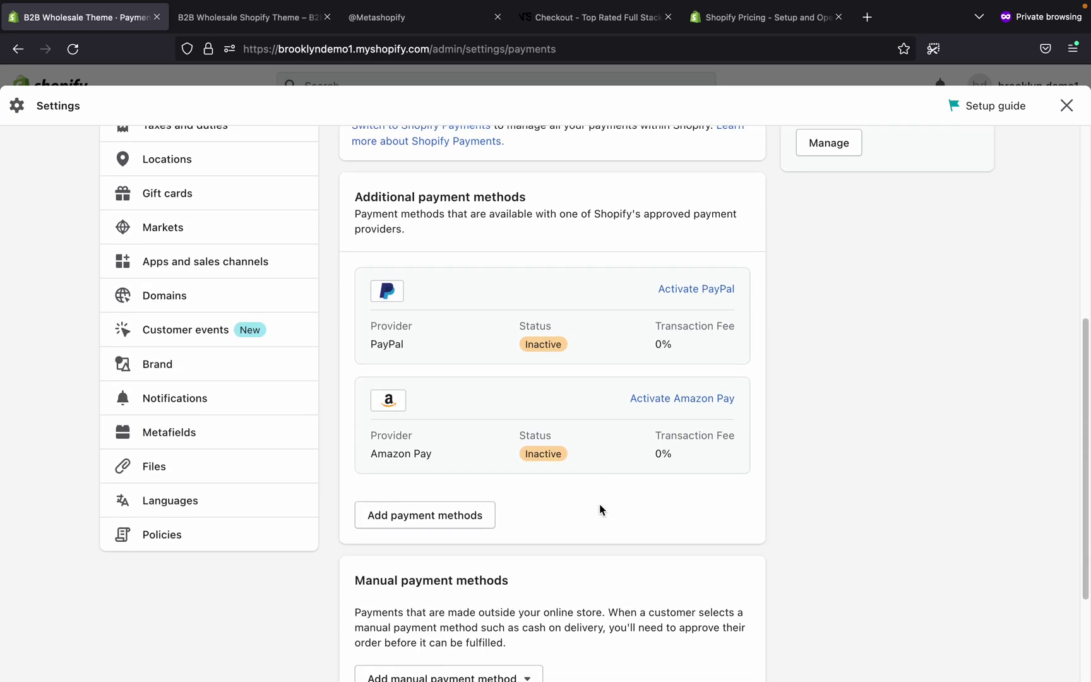
scroll(543, 559, "down", 2)
left_click(518, 534)
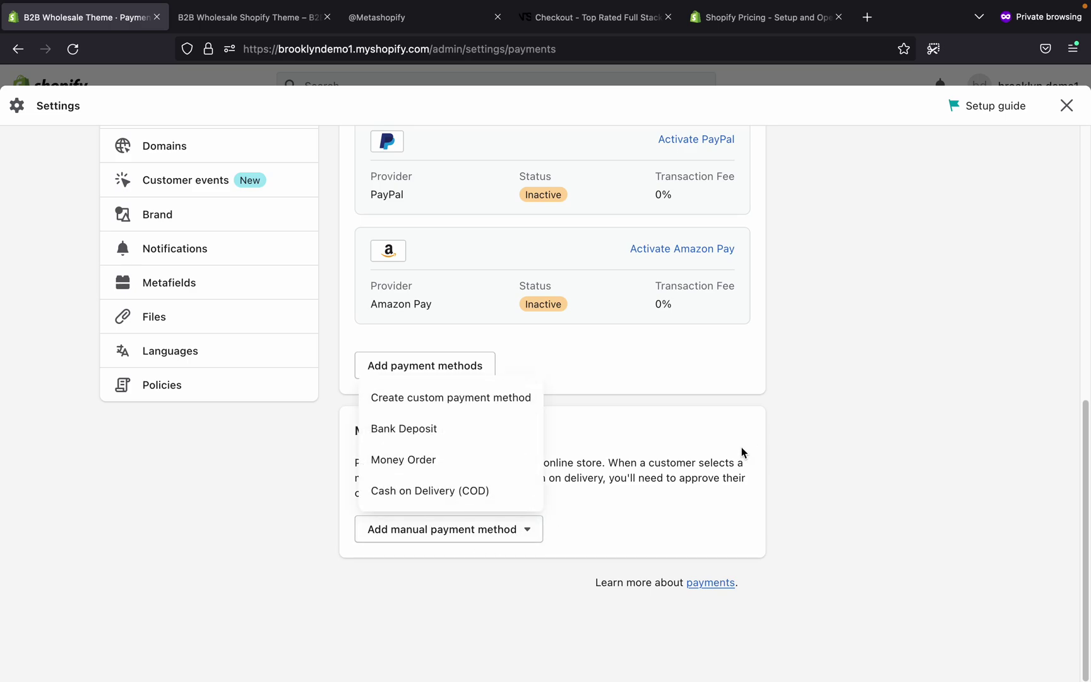
scroll(744, 452, "up", 10)
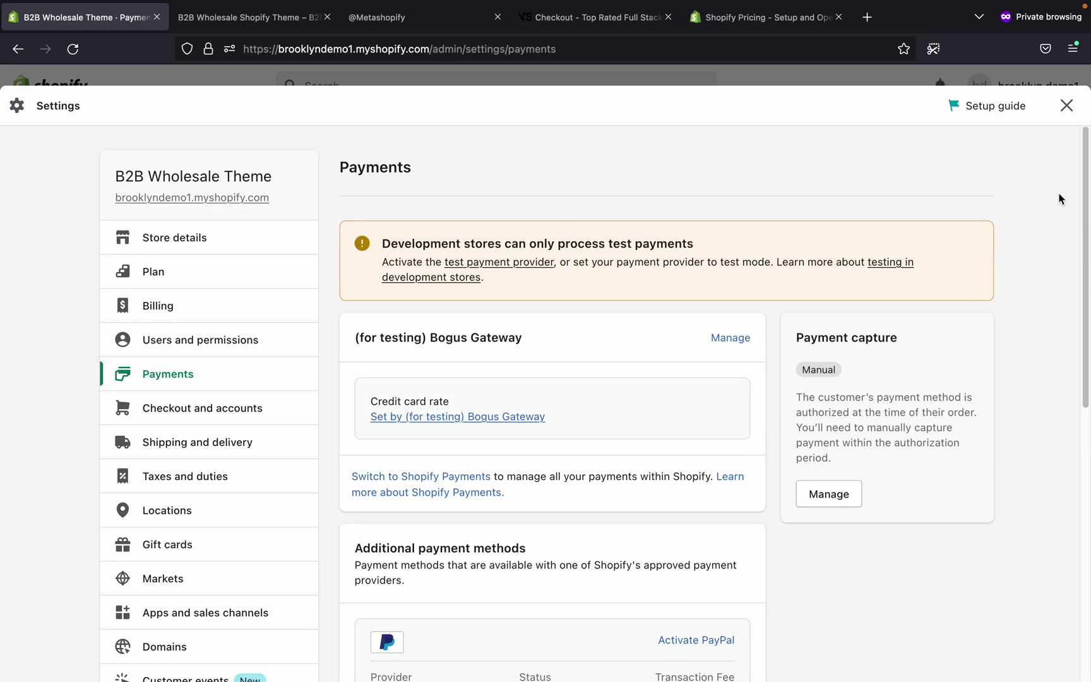
left_click(1066, 105)
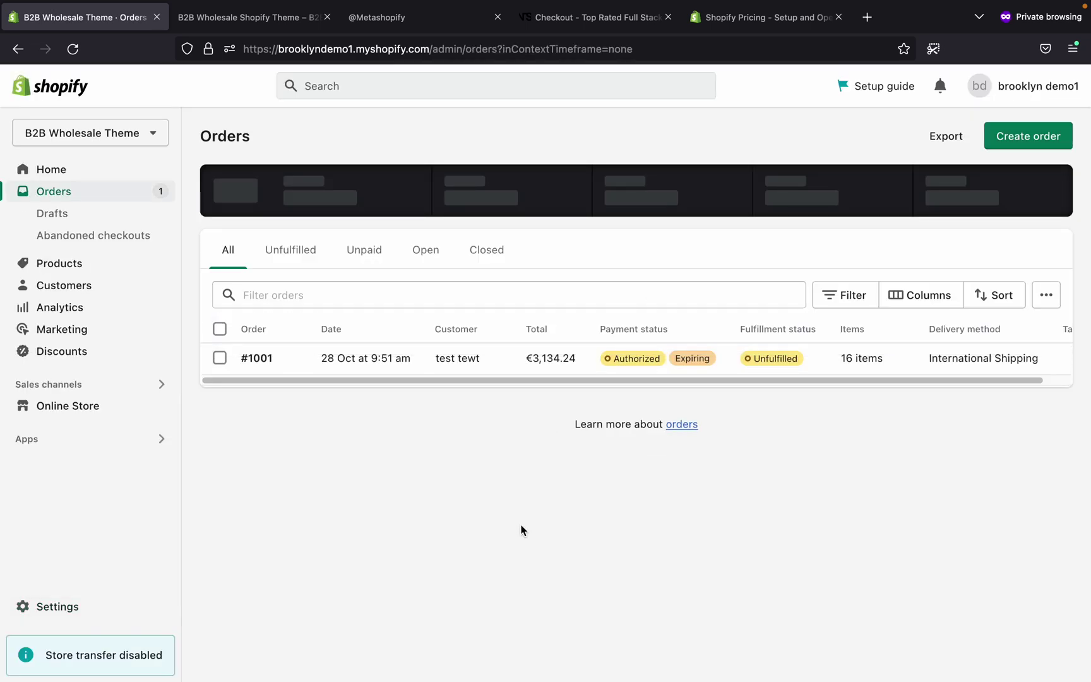
- Look through the store's Analytics dashboard and its Marketing, Discounts and Online Store themes pages
left_click(108, 318)
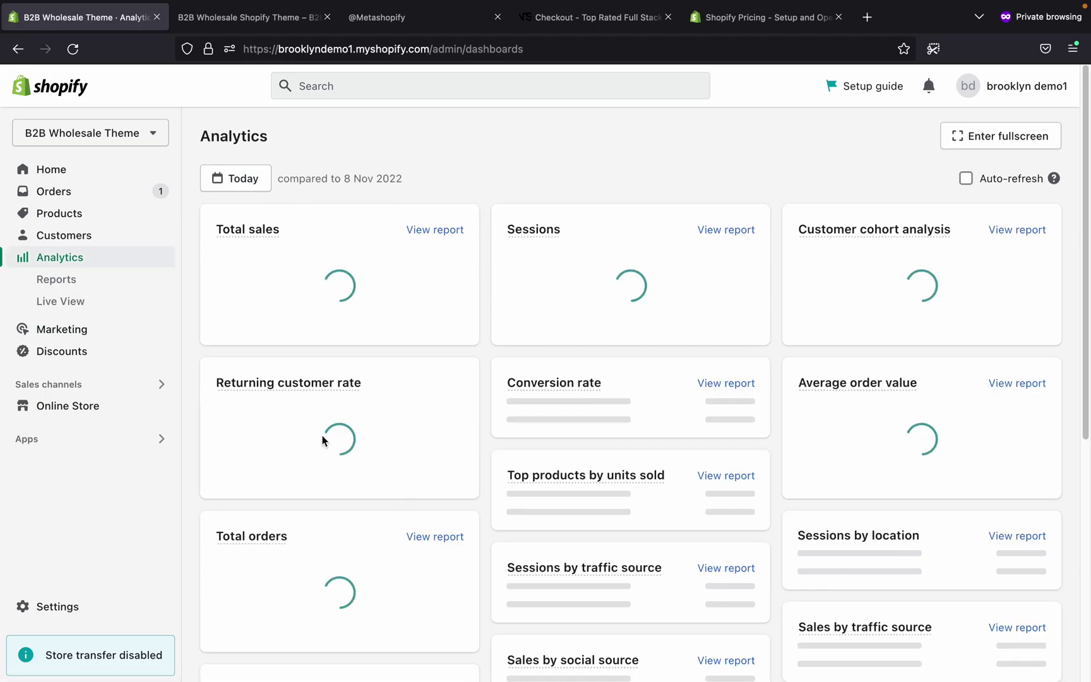
scroll(673, 405, "down", 16)
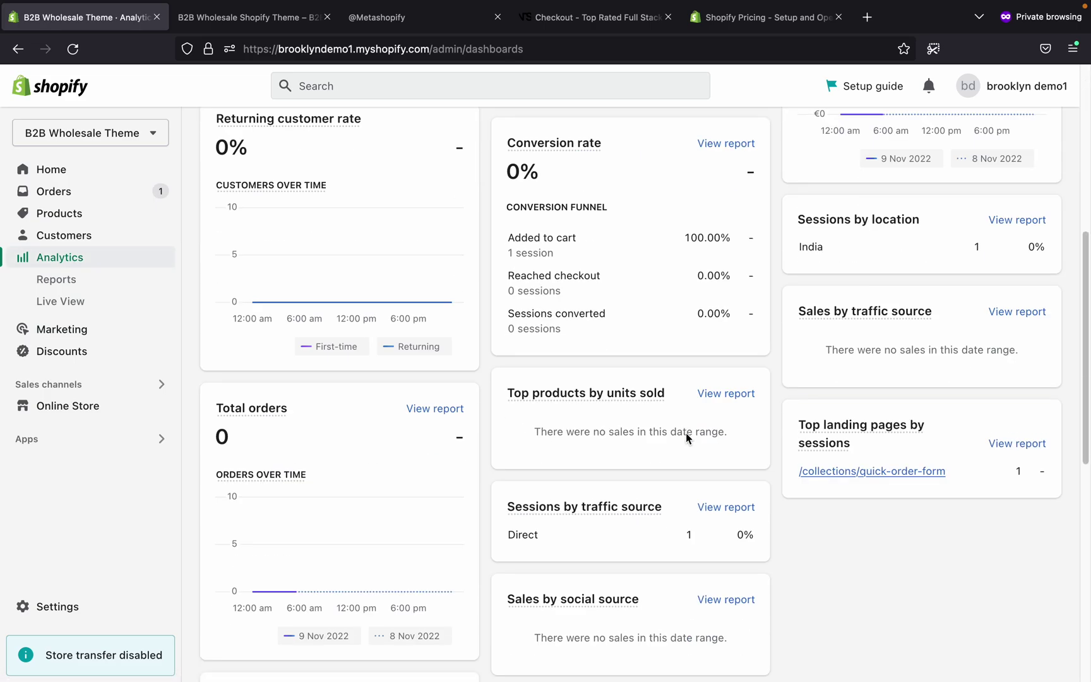
scroll(663, 414, "up", 11)
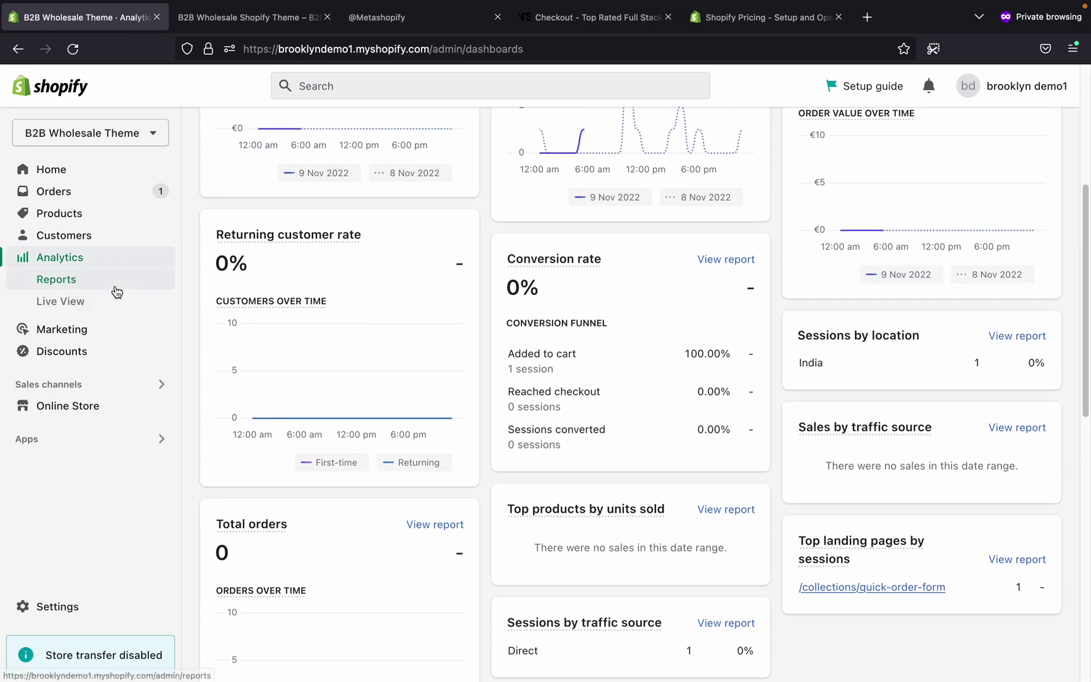
left_click(114, 283)
left_click(105, 334)
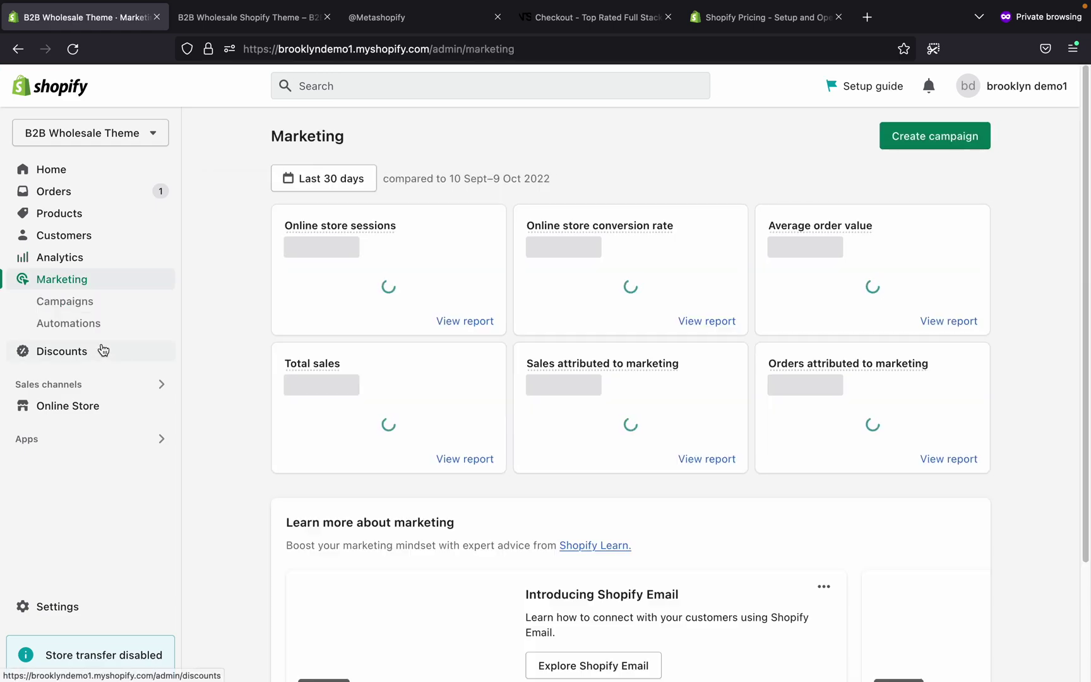
left_click(101, 352)
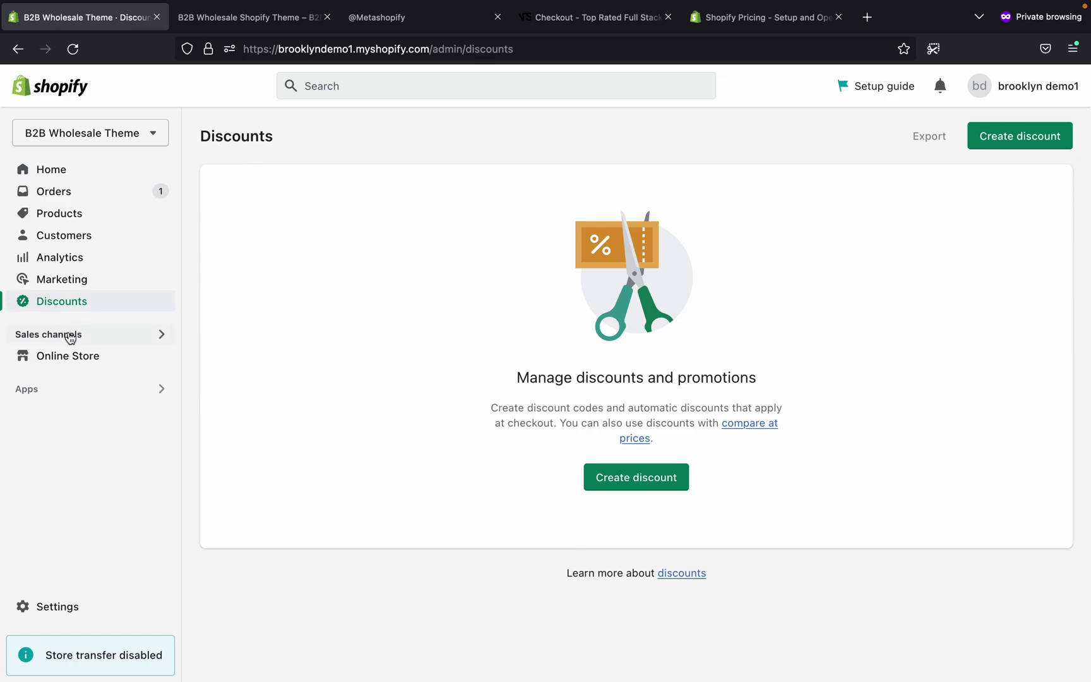
left_click(75, 355)
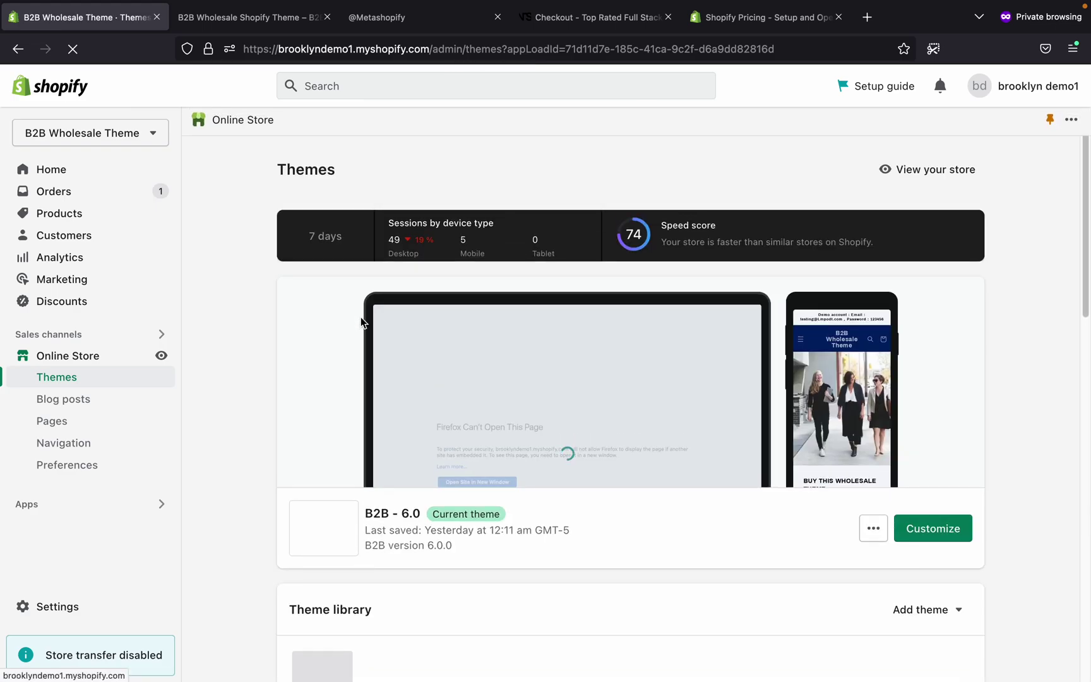
- Switch to the storefront homepage, hide the theme preview bar, and view the featured collection
left_click(278, 17)
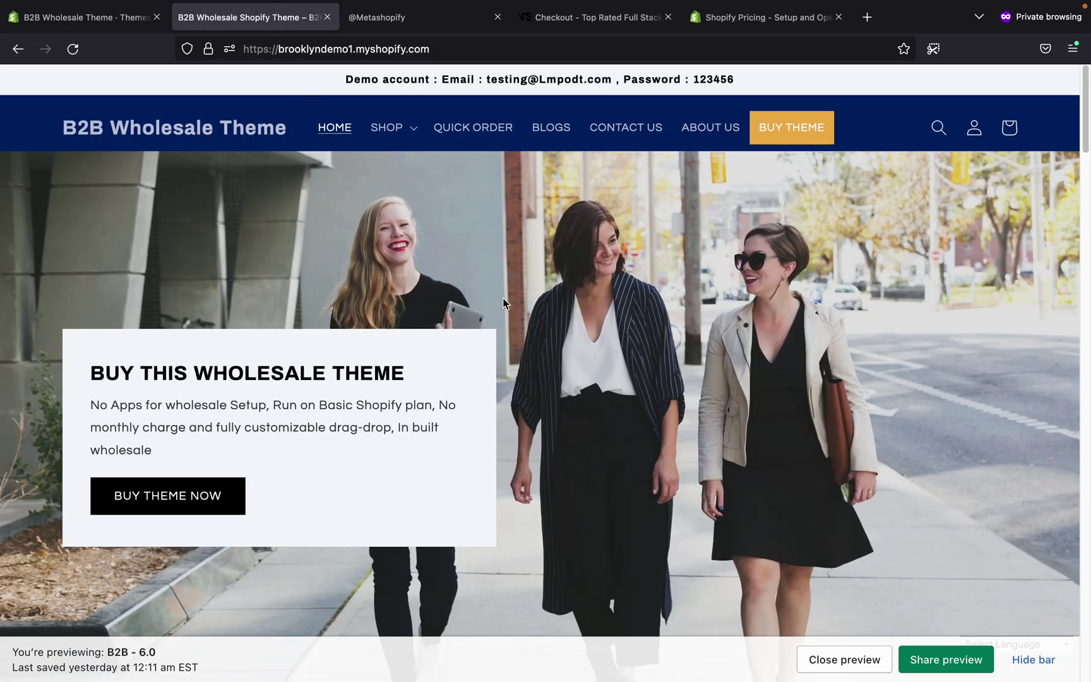
scroll(714, 293, "down", 6)
scroll(714, 292, "up", 6)
left_click(1033, 659)
scroll(568, 310, "down", 10)
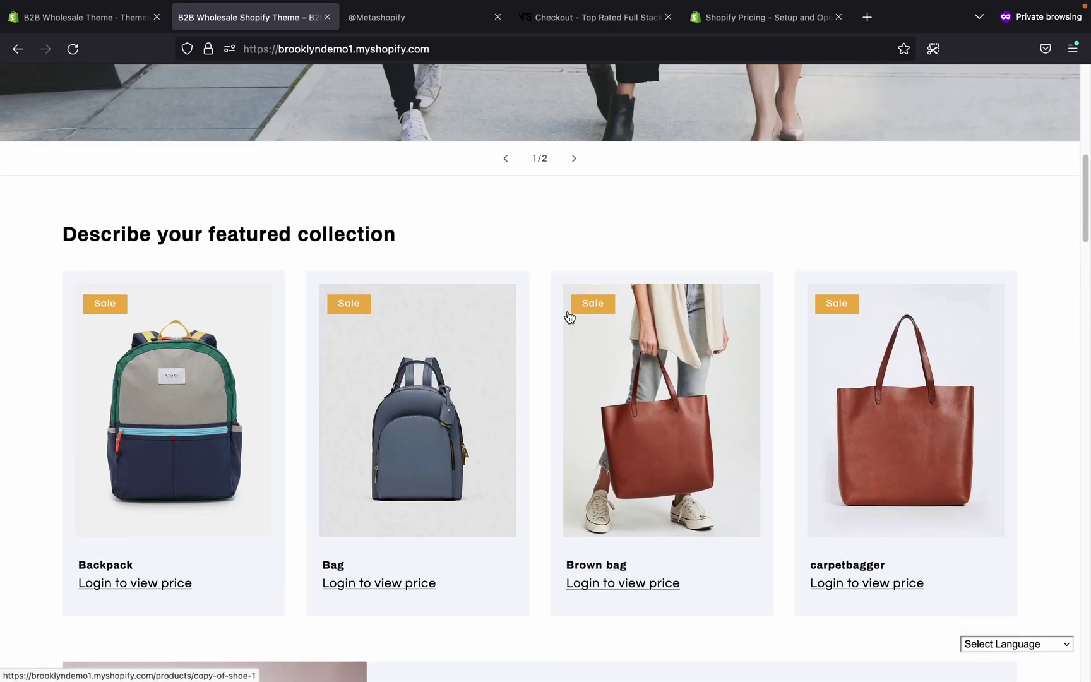
scroll(569, 317, "down", 2)
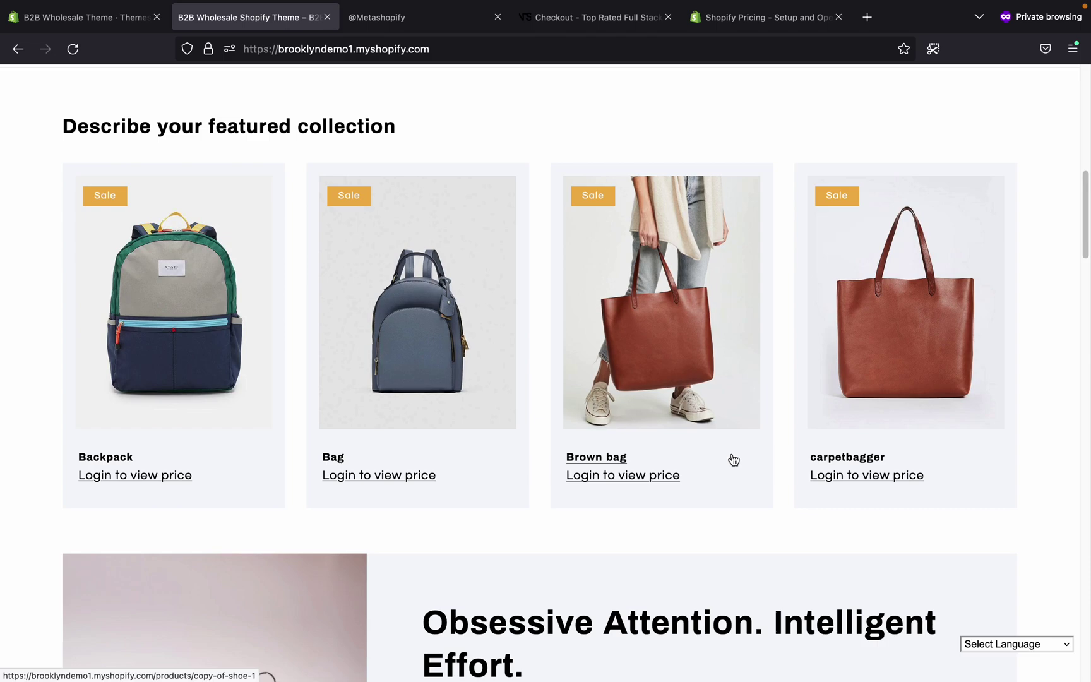
- Open a blank product form in the store admin, review its fields, and return to the products list without saving
left_click(98, 26)
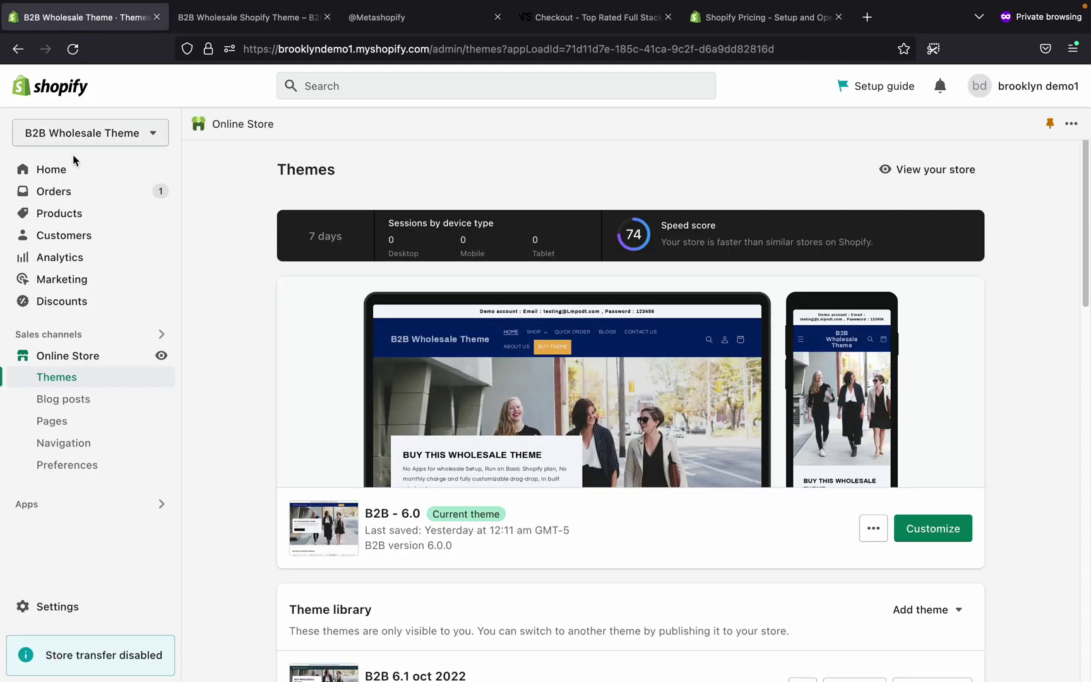
left_click(69, 218)
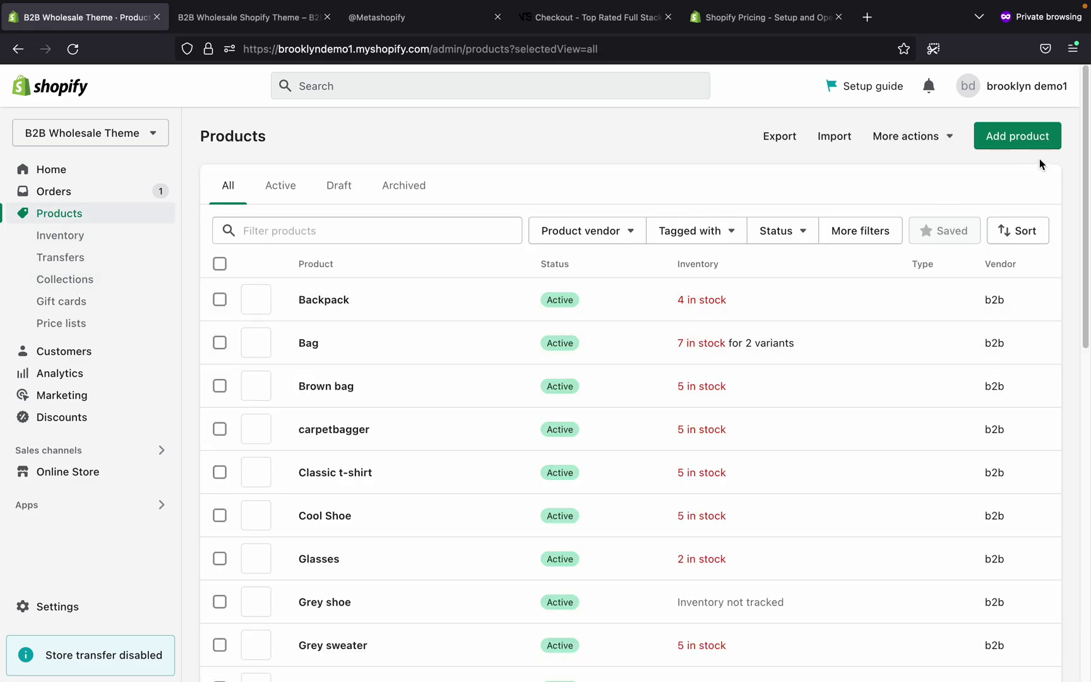
left_click(1029, 142)
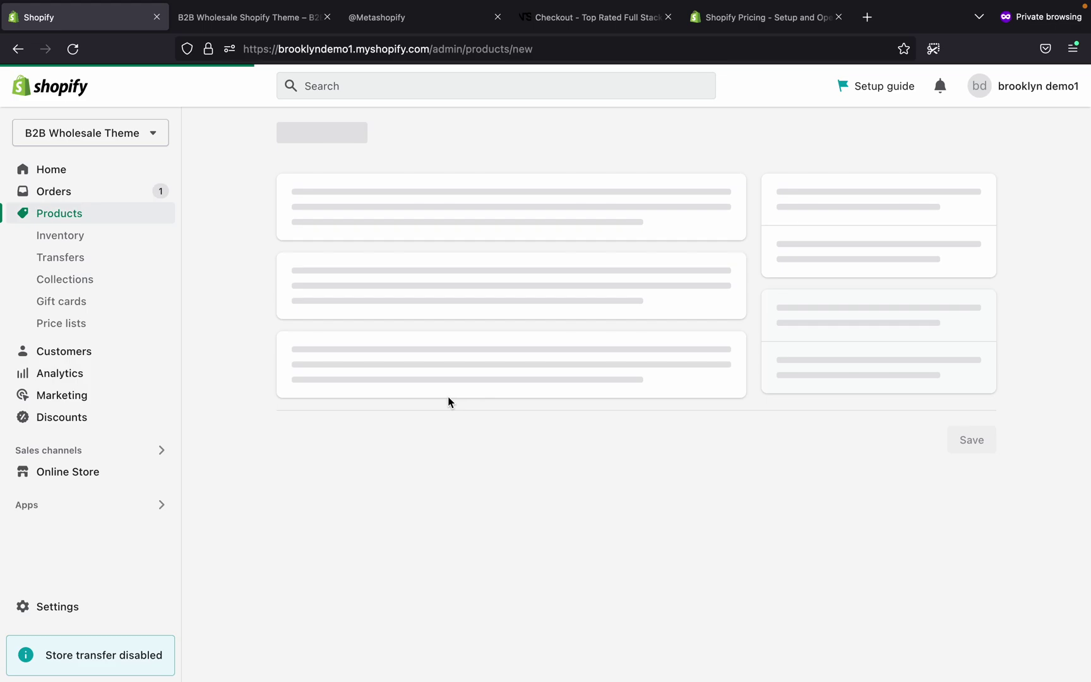
scroll(585, 479, "down", 4)
scroll(732, 442, "down", 8)
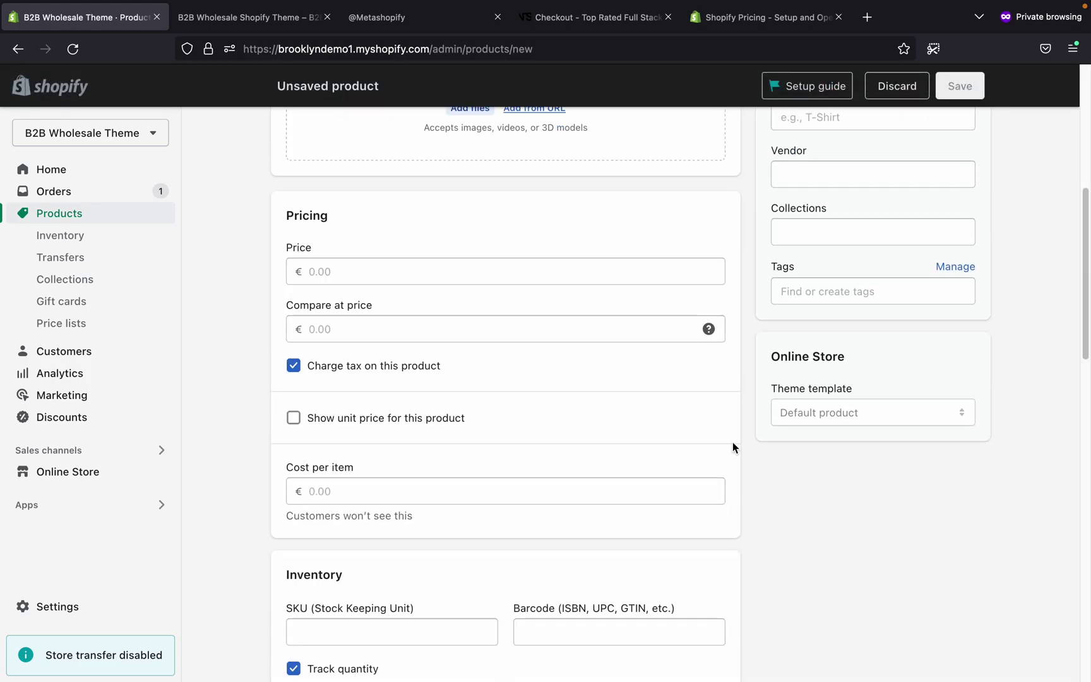
scroll(786, 442, "up", 8)
scroll(527, 288, "up", 3)
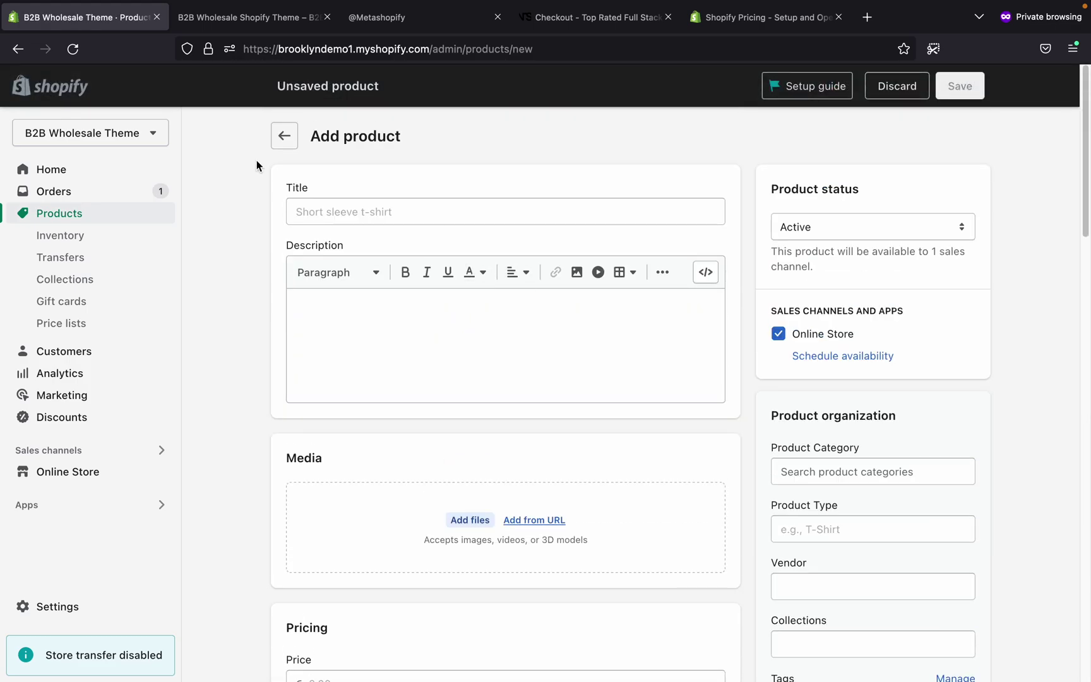
left_click(285, 136)
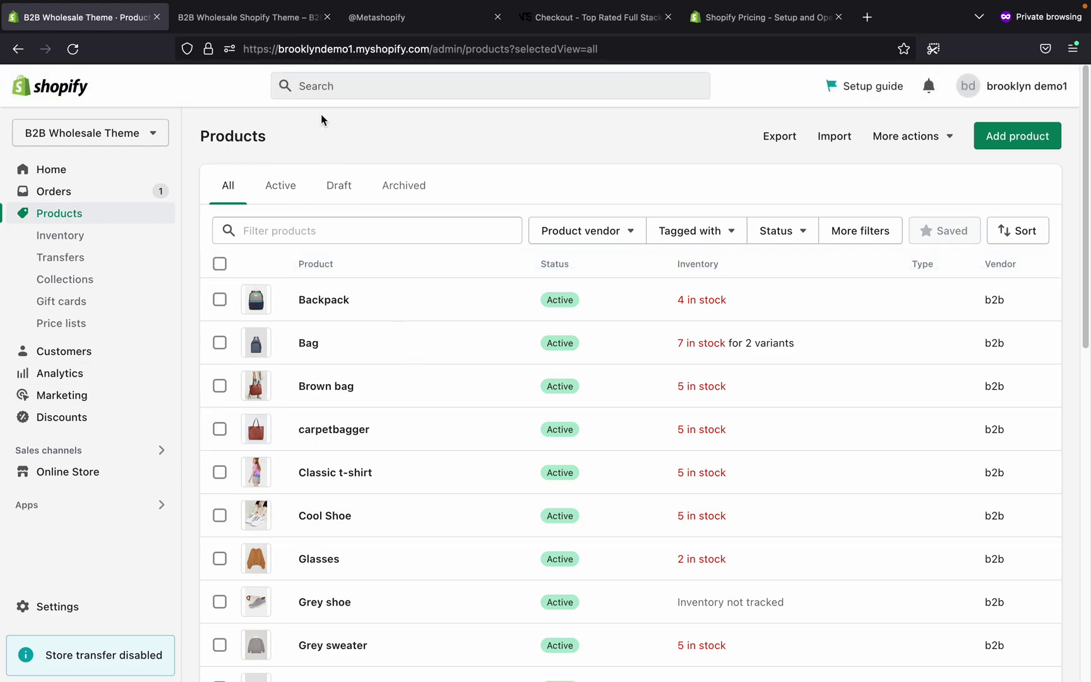
- Return to the storefront homepage and look through its sections from the featured collection to the FAQ and footer
double_click(321, 114)
left_click(275, 28)
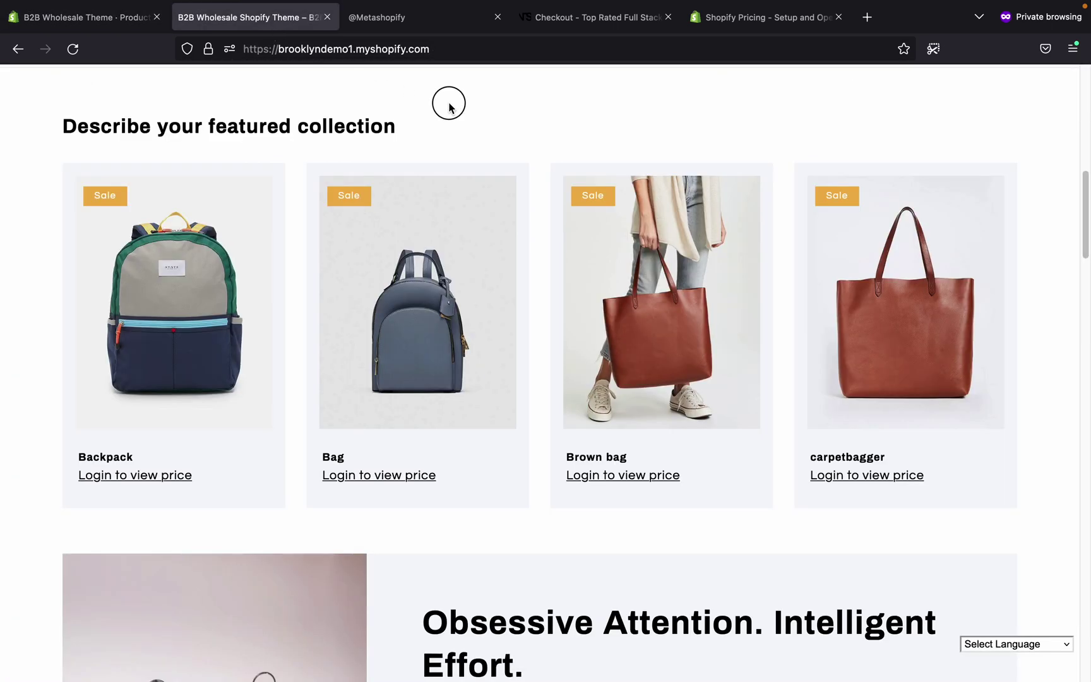
scroll(555, 386, "down", 20)
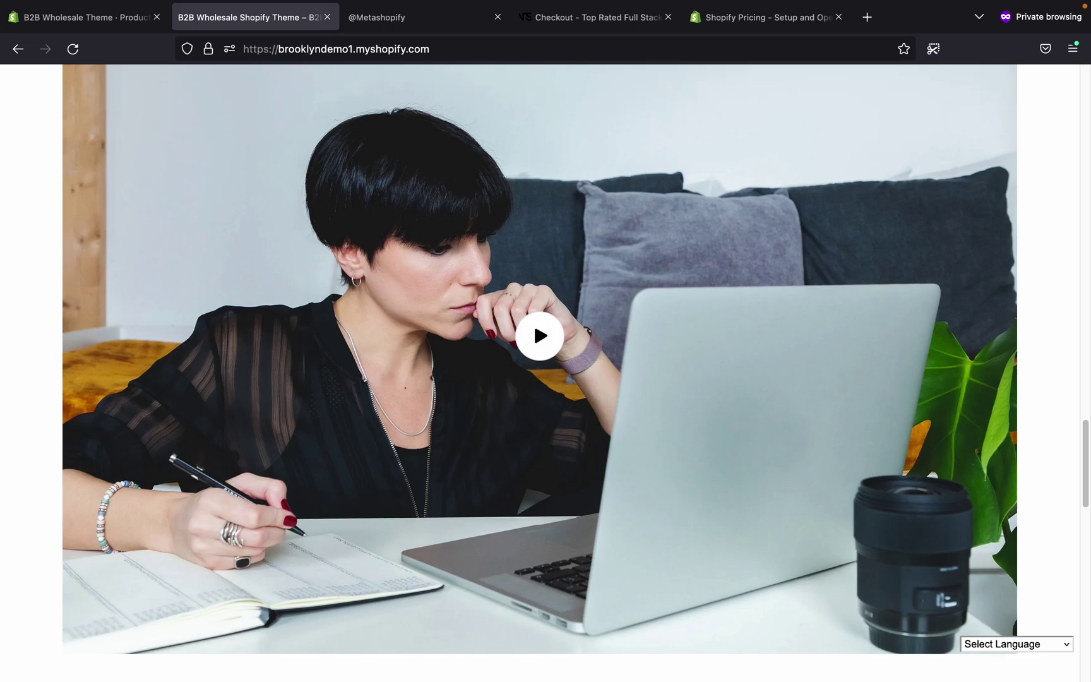
scroll(554, 386, "up", 2)
scroll(554, 387, "down", 8)
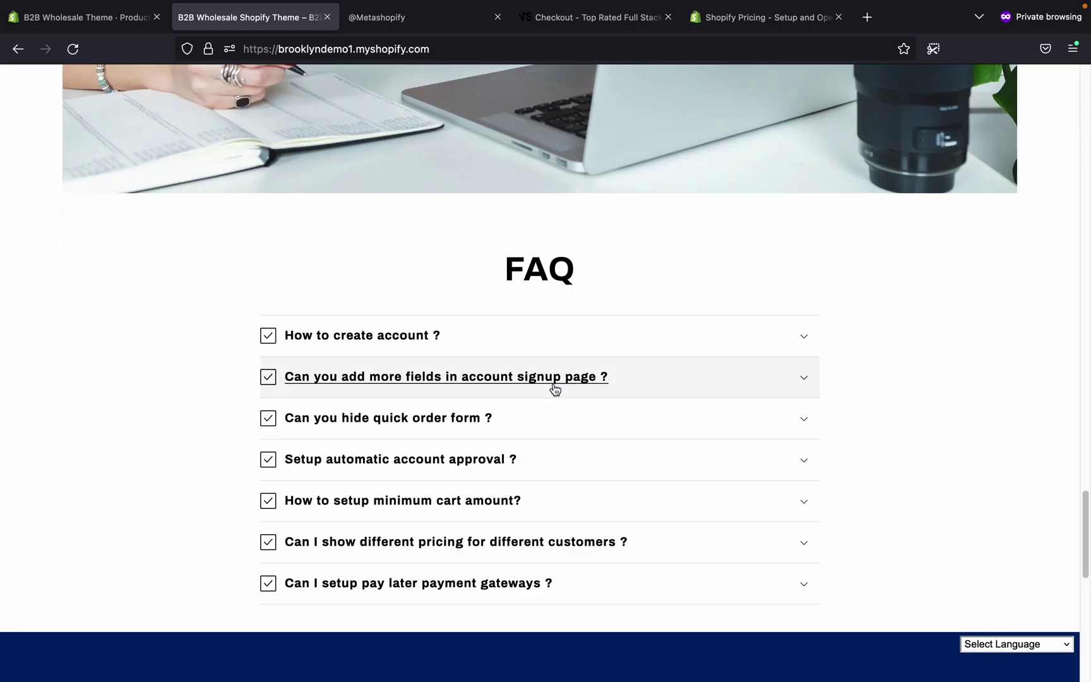
scroll(555, 388, "down", 8)
scroll(557, 434, "up", 20)
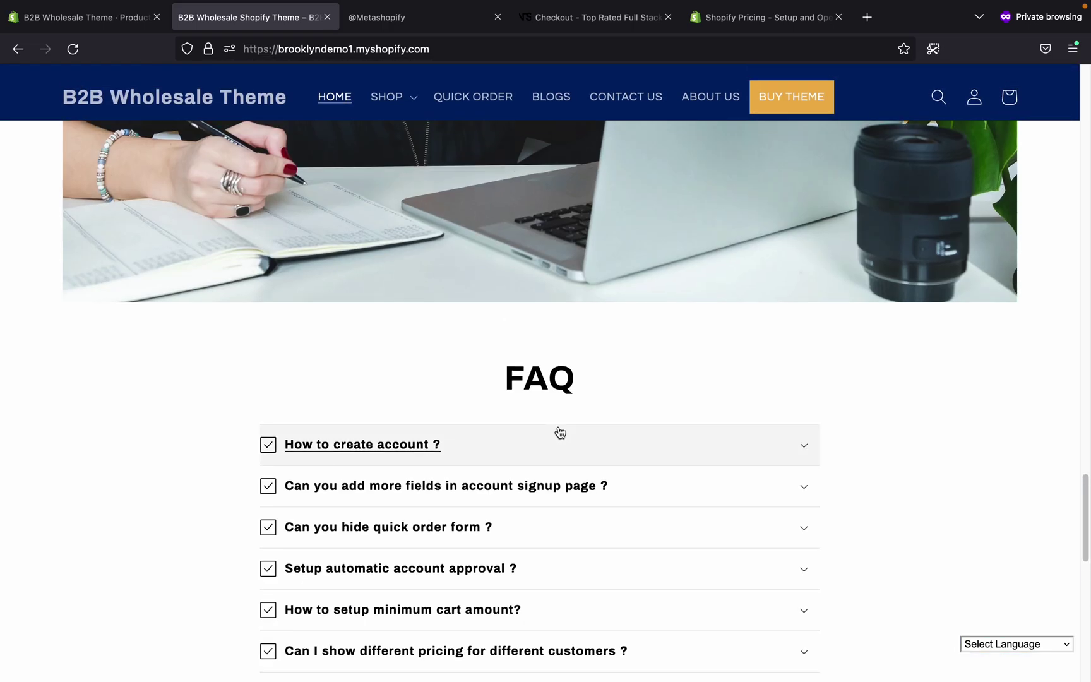
scroll(564, 422, "up", 1)
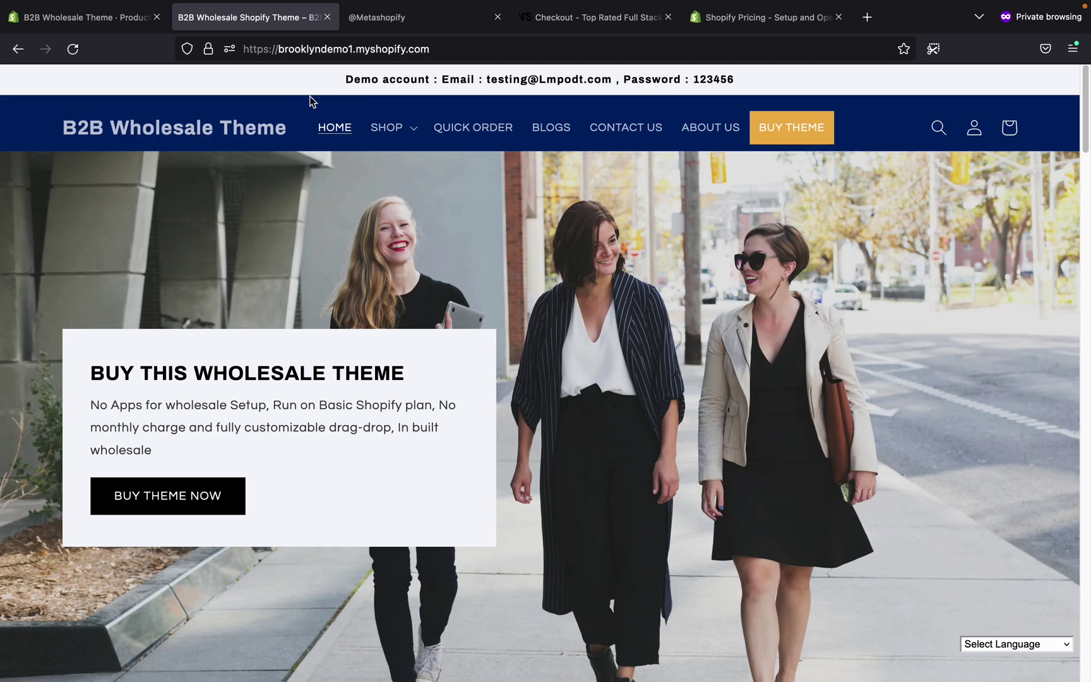
scroll(558, 305, "down", 3)
scroll(557, 305, "up", 3)
scroll(557, 308, "down", 1)
scroll(565, 306, "up", 1)
scroll(574, 299, "down", 1)
scroll(574, 305, "up", 1)
- Advance the homepage slideshow to its next slide and view the banner and header area
scroll(574, 342, "down", 7)
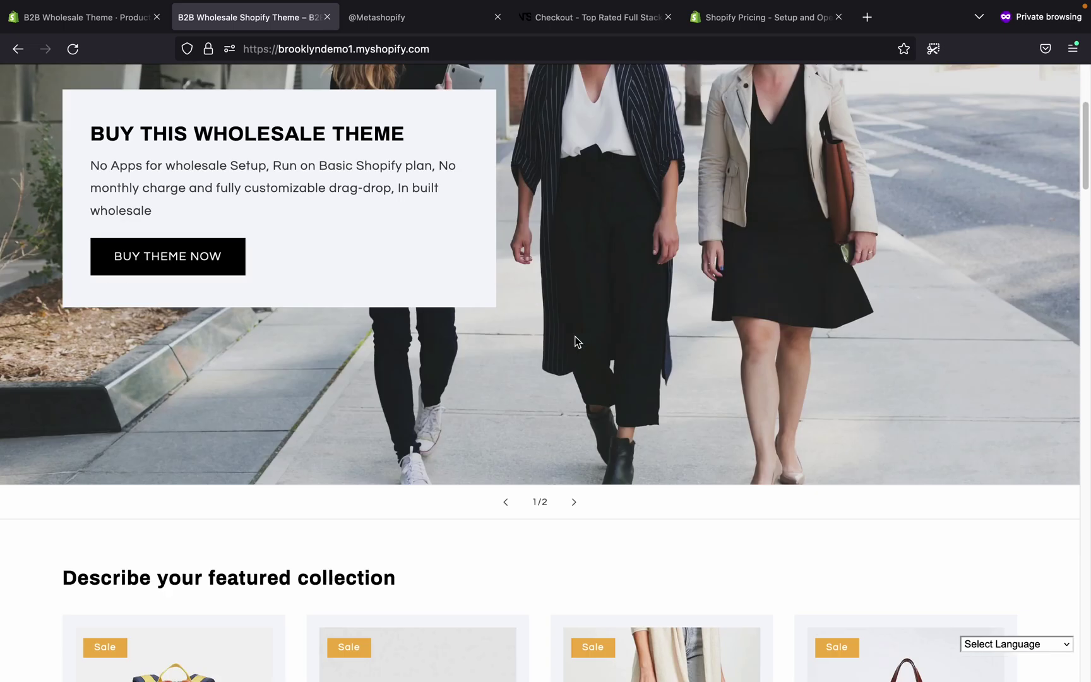
left_click(574, 331)
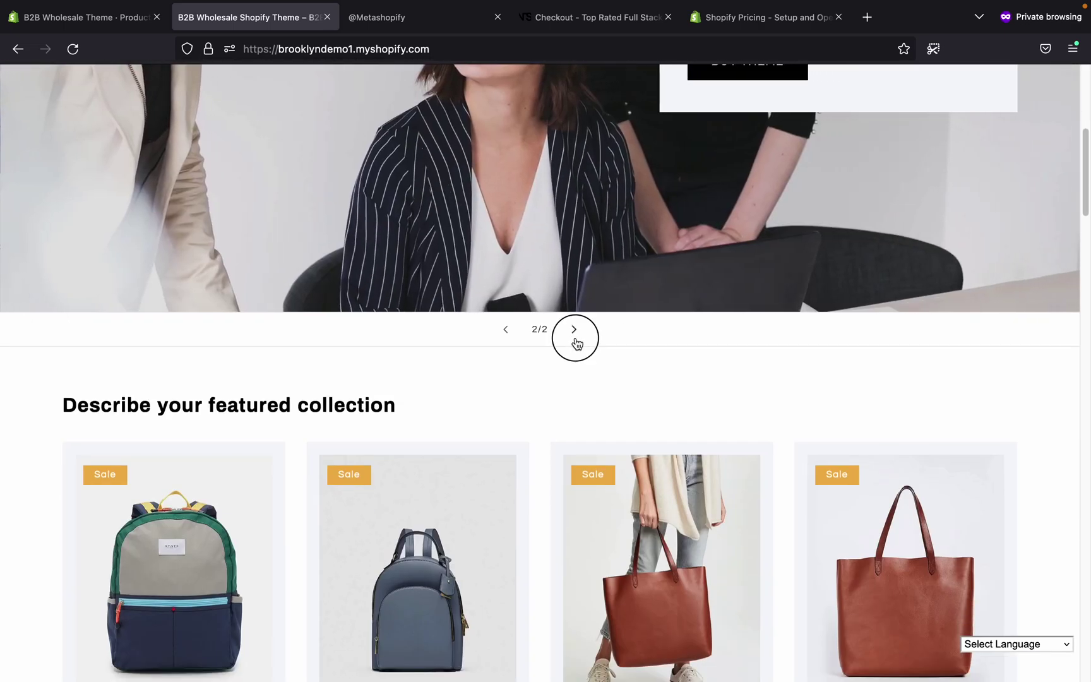
scroll(597, 345, "up", 6)
scroll(596, 345, "up", 1)
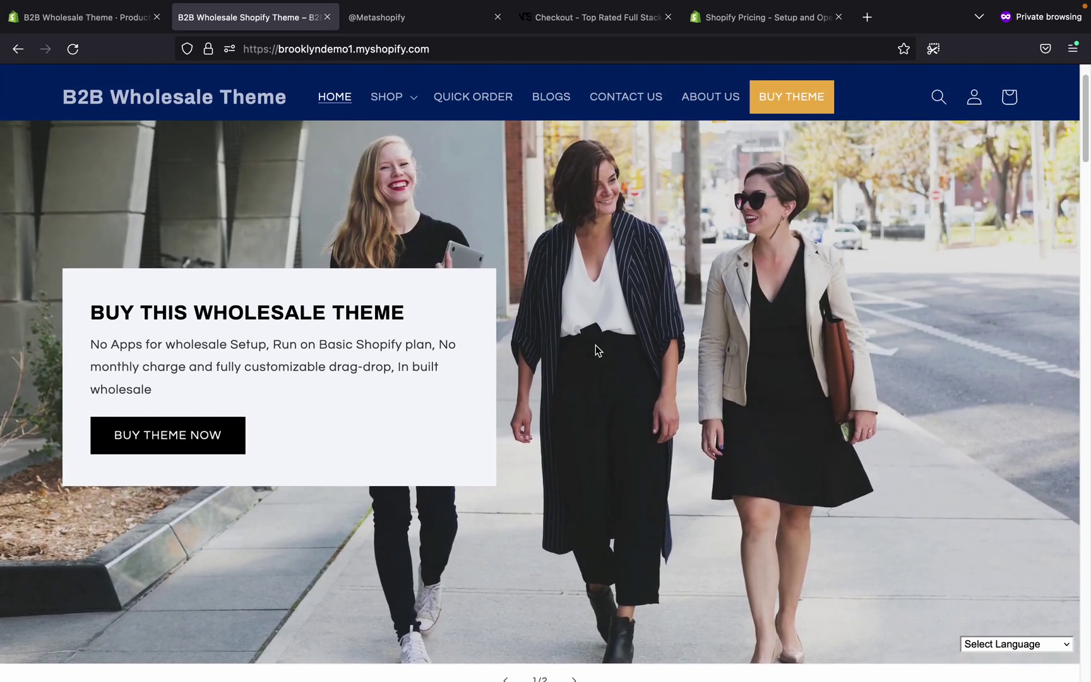
scroll(596, 344, "up", 1)
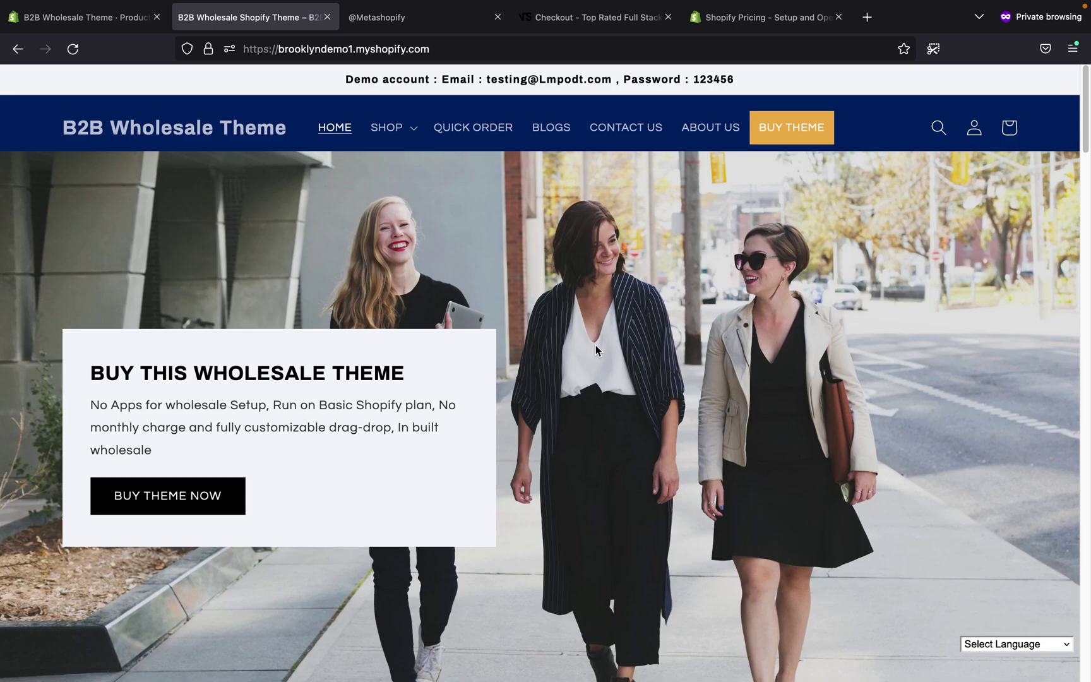
- Look over the homepage sections from the banner through the promotional image and products down to the FAQ
scroll(596, 345, "down", 7)
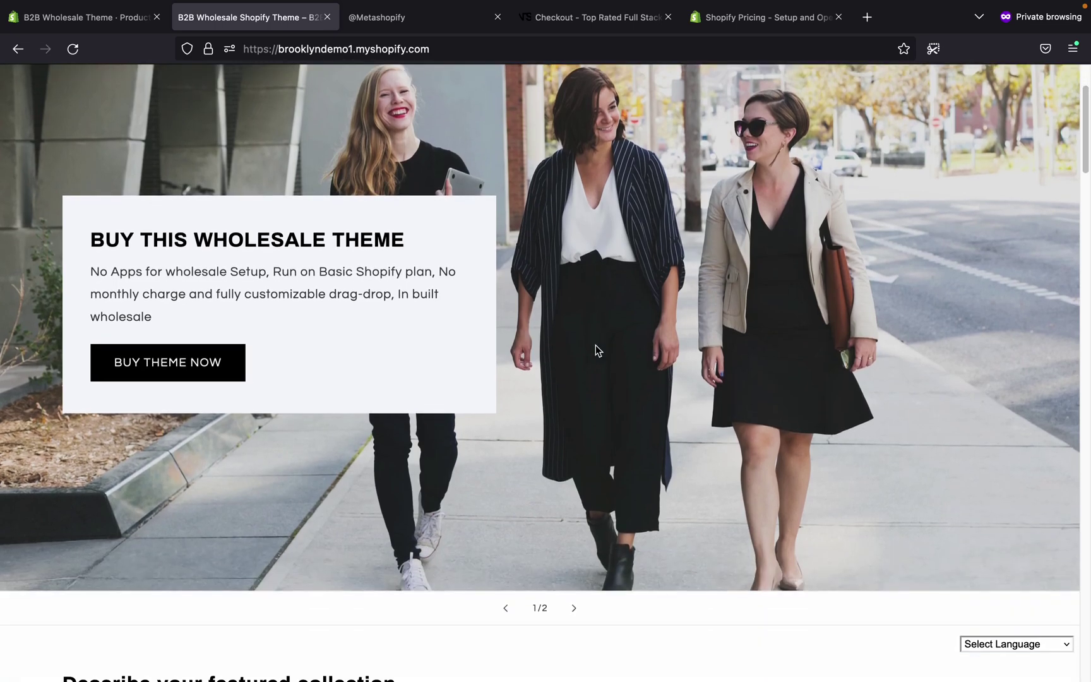
scroll(596, 347, "down", 20)
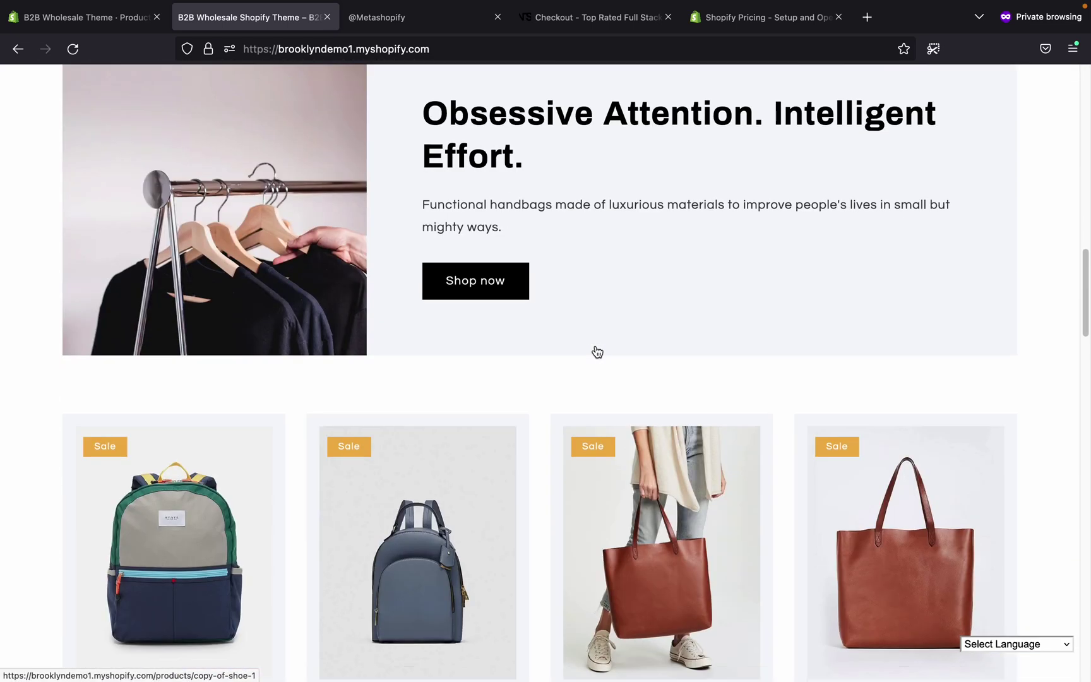
scroll(616, 414, "down", 8)
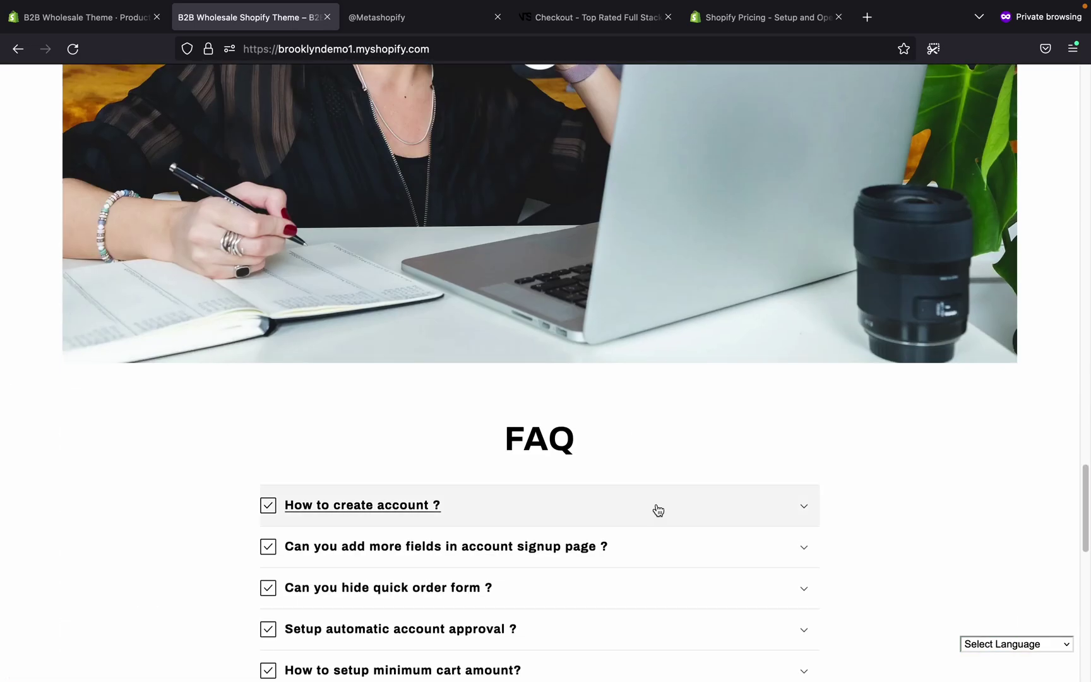